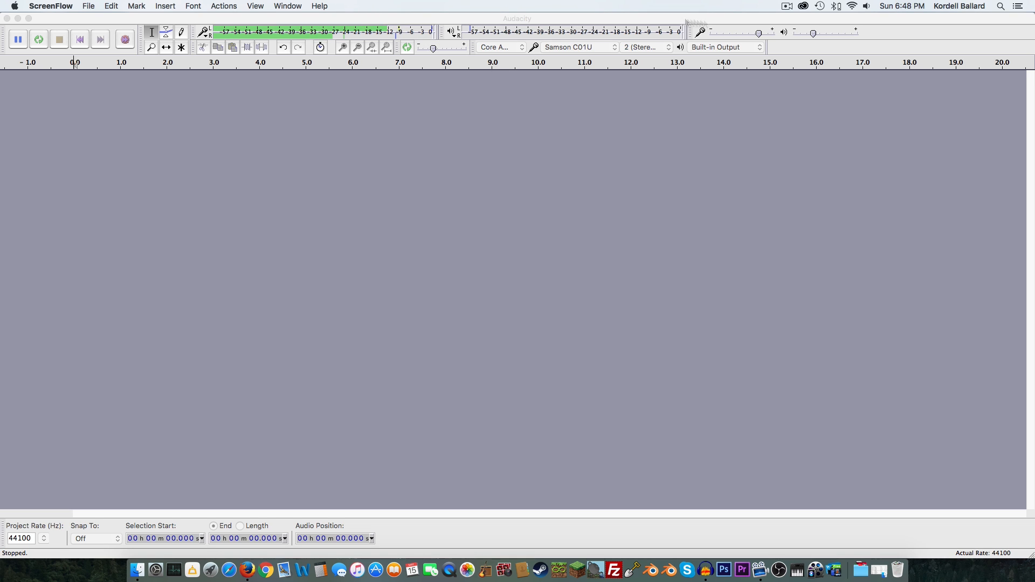
Step: Raise the microphone recording volume slightly
{"action": "left_click", "coordinate": [759, 33]}
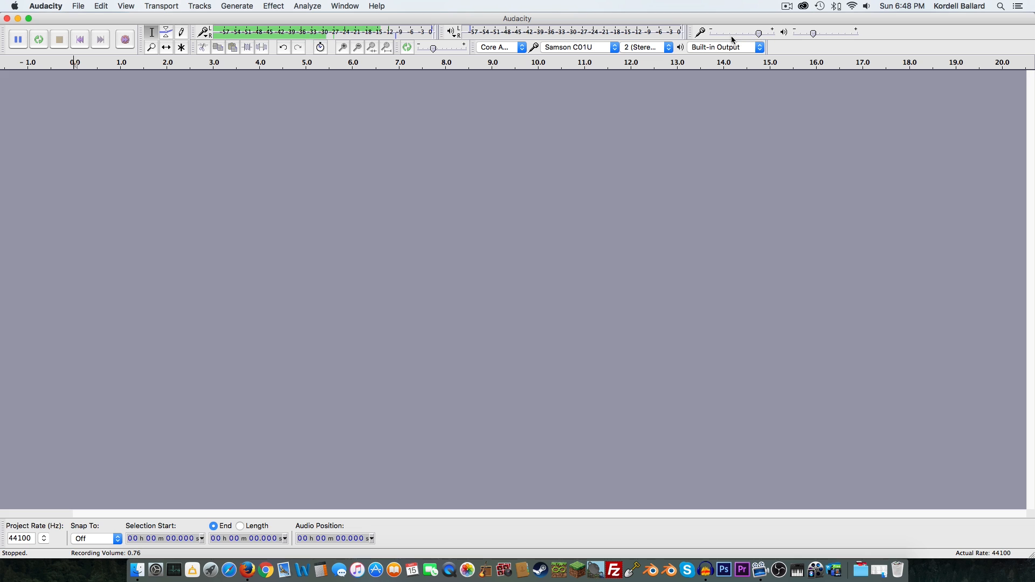
{"action": "mouse_move", "coordinate": [759, 34]}
{"action": "left_mouse_down"}
{"action": "mouse_move", "coordinate": [717, 39]}
{"action": "mouse_move", "coordinate": [760, 37]}
{"action": "left_mouse_up"}
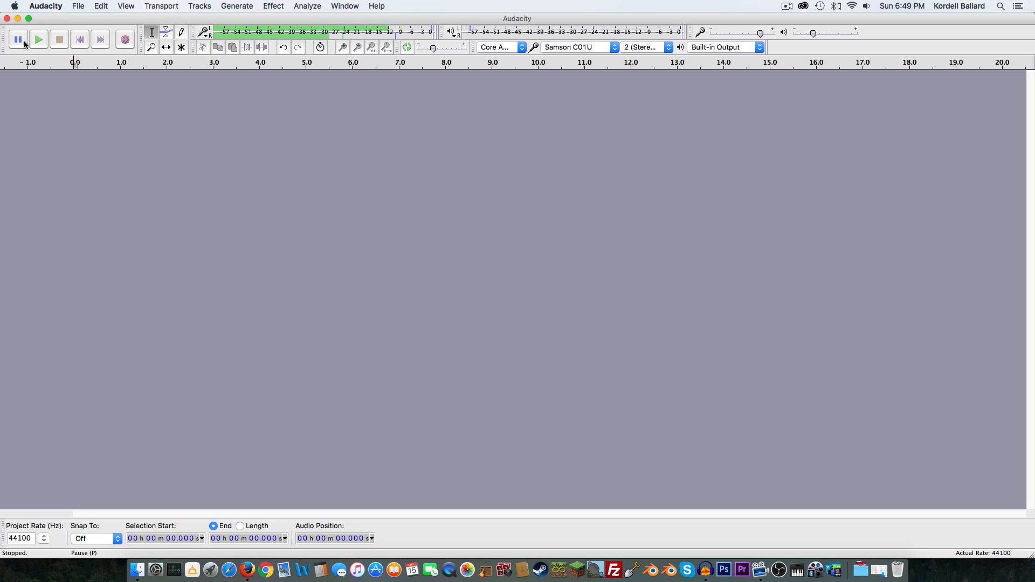
Step: Import the audio file Poi EP3-1.mp3 from the Poi folder inside Audio Files for CwtC EP3 in Downloads
{"action": "left_click", "coordinate": [79, 6]}
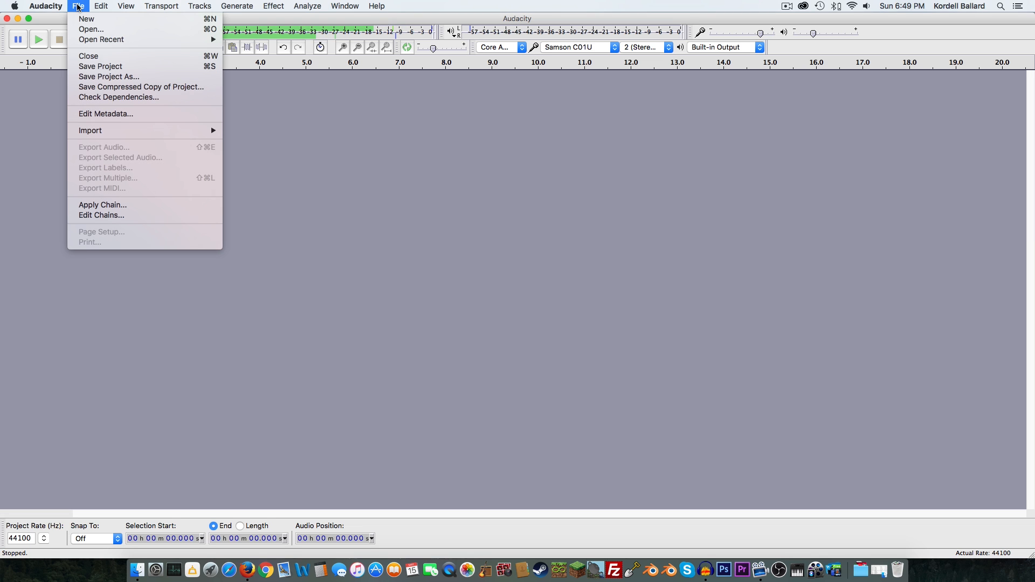
{"action": "mouse_move", "coordinate": [104, 130]}
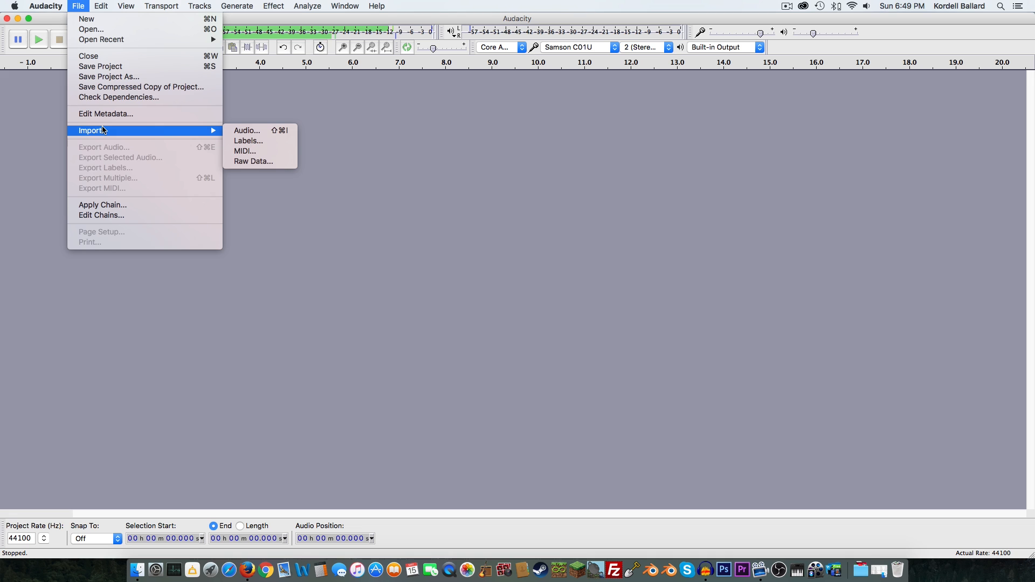
{"action": "left_click", "coordinate": [256, 130]}
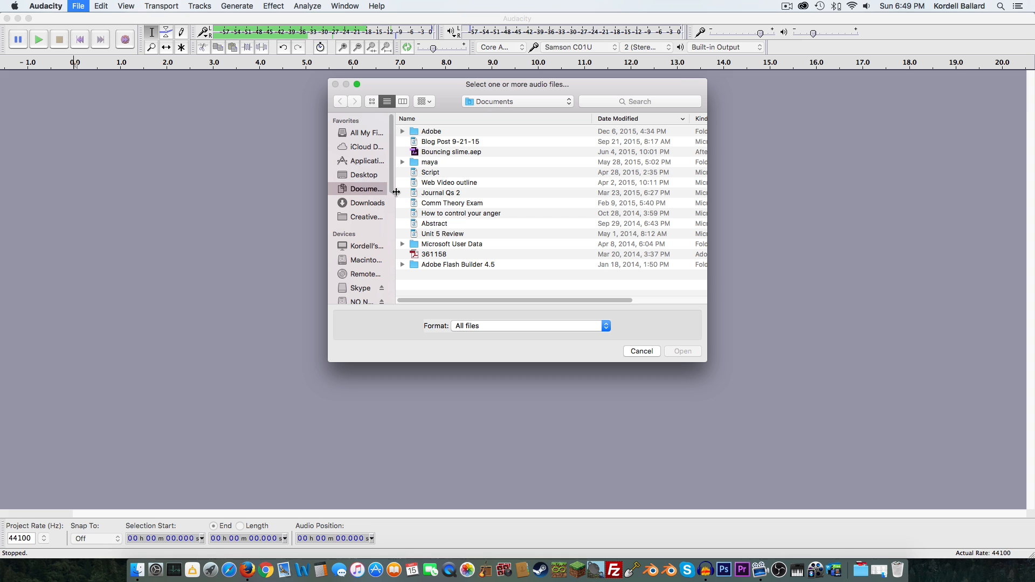
{"action": "left_click", "coordinate": [373, 205]}
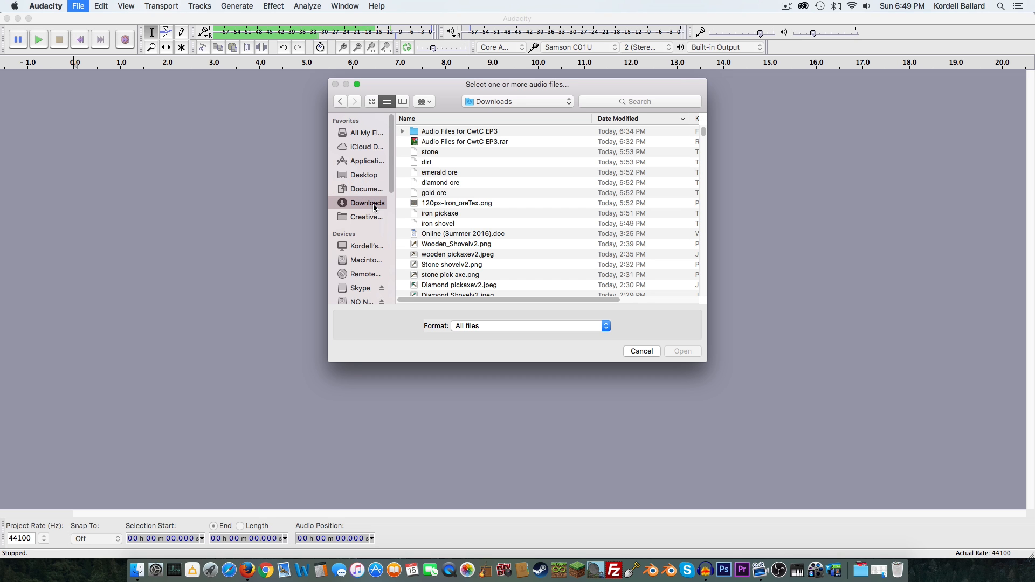
{"action": "double_click", "coordinate": [472, 131]}
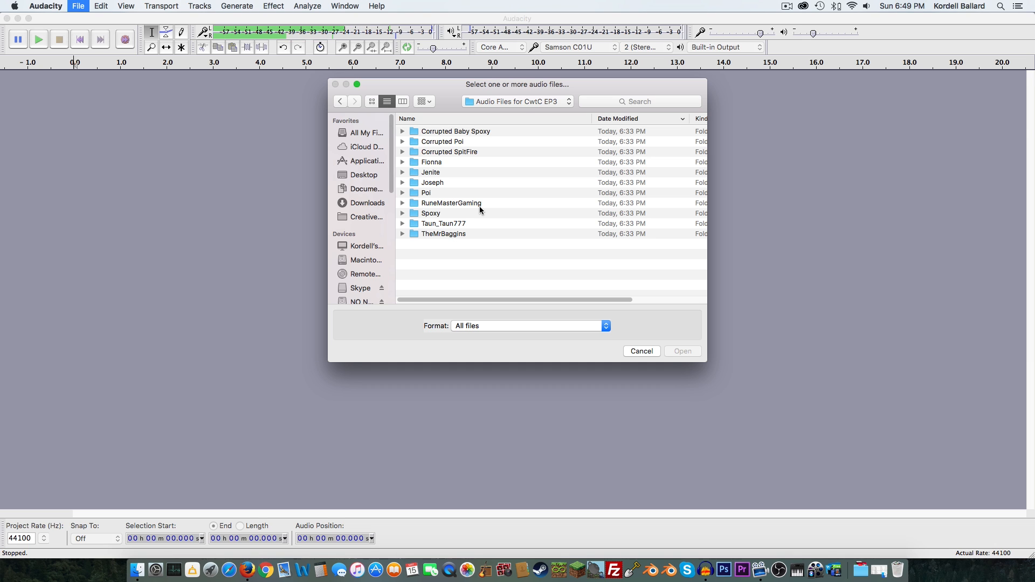
{"action": "left_click", "coordinate": [401, 193]}
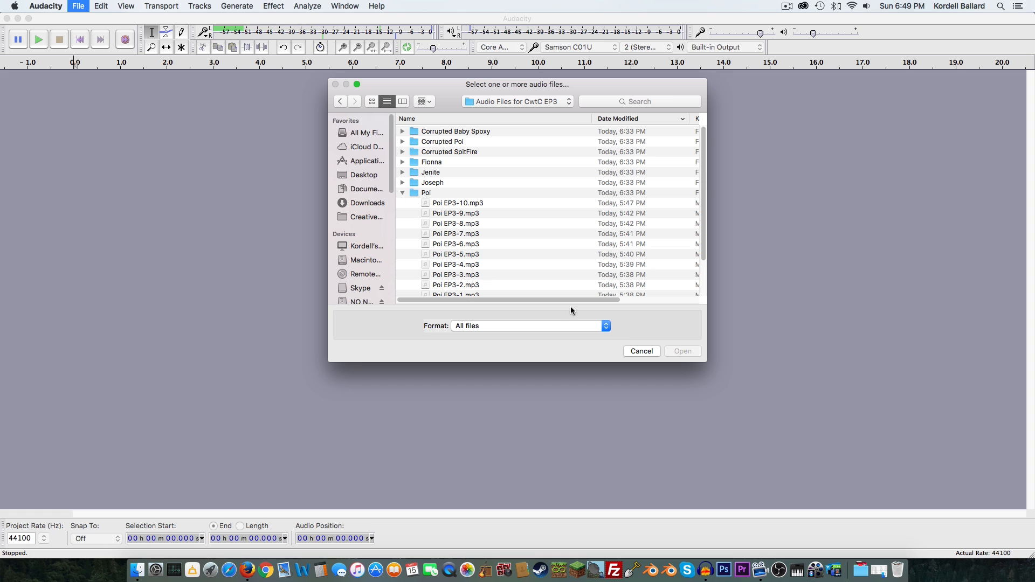
{"action": "left_click_drag", "start_coordinate": [702, 360], "coordinate": [739, 414]}
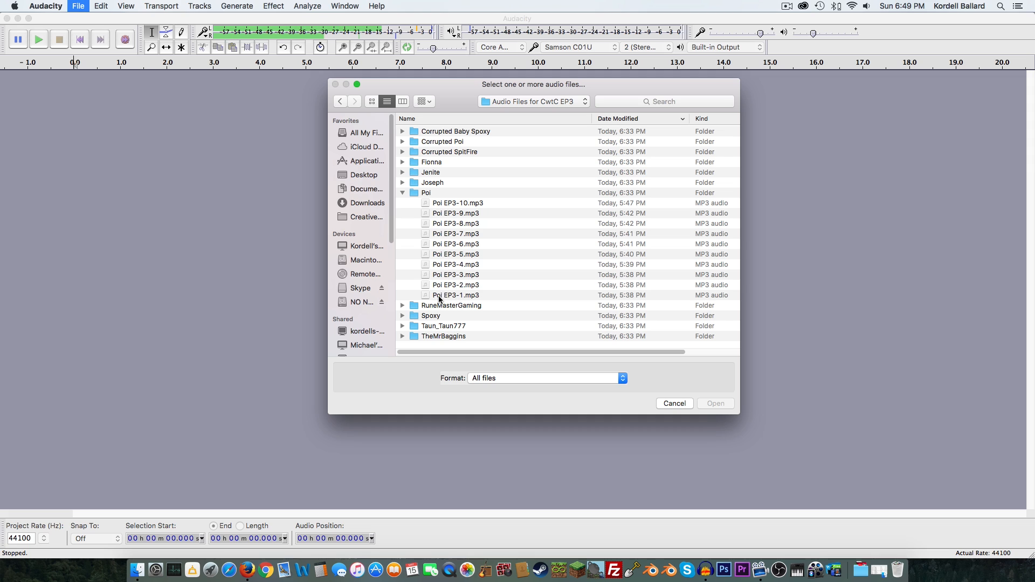
{"action": "left_click", "coordinate": [440, 297]}
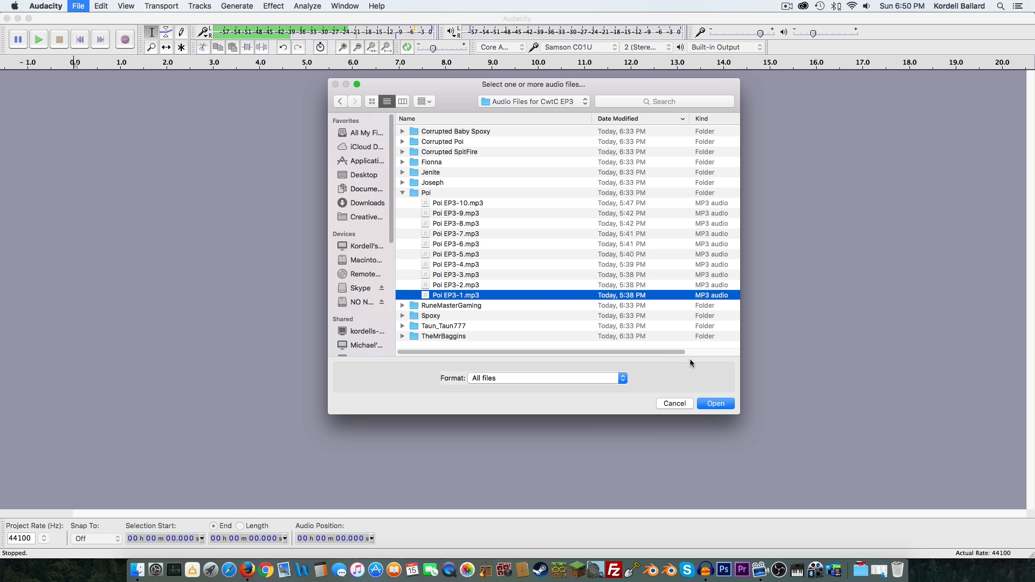
{"action": "left_click", "coordinate": [717, 404]}
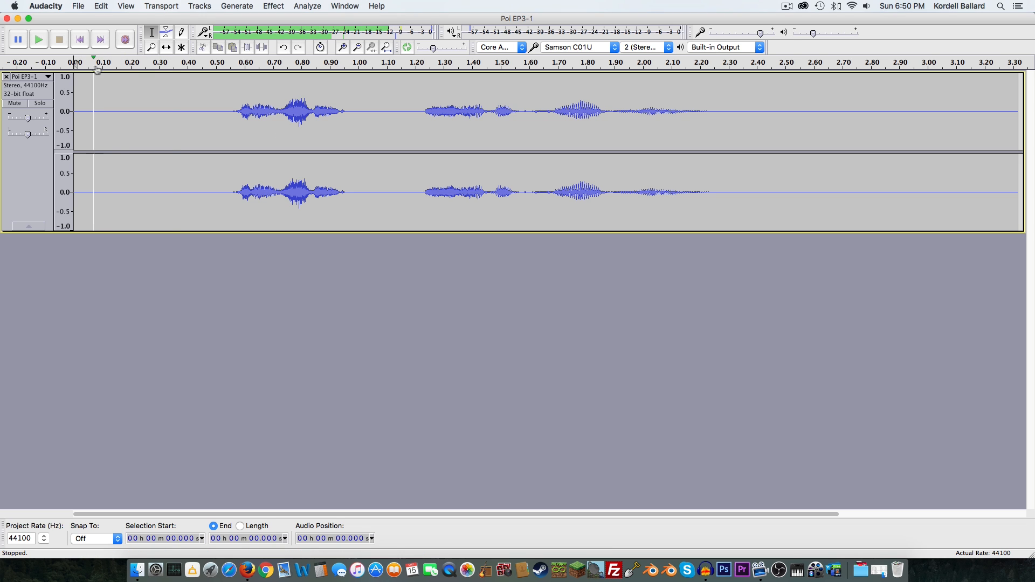
Step: Play the imported clip from near its beginning to hear where the speech starts and ends
{"action": "left_click", "coordinate": [79, 62]}
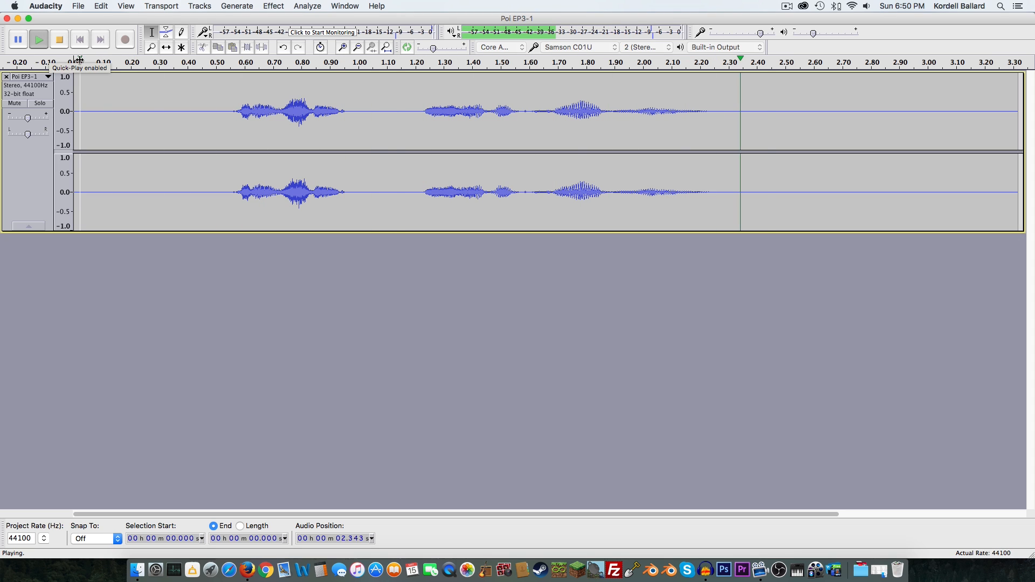
{"action": "left_click", "coordinate": [87, 63]}
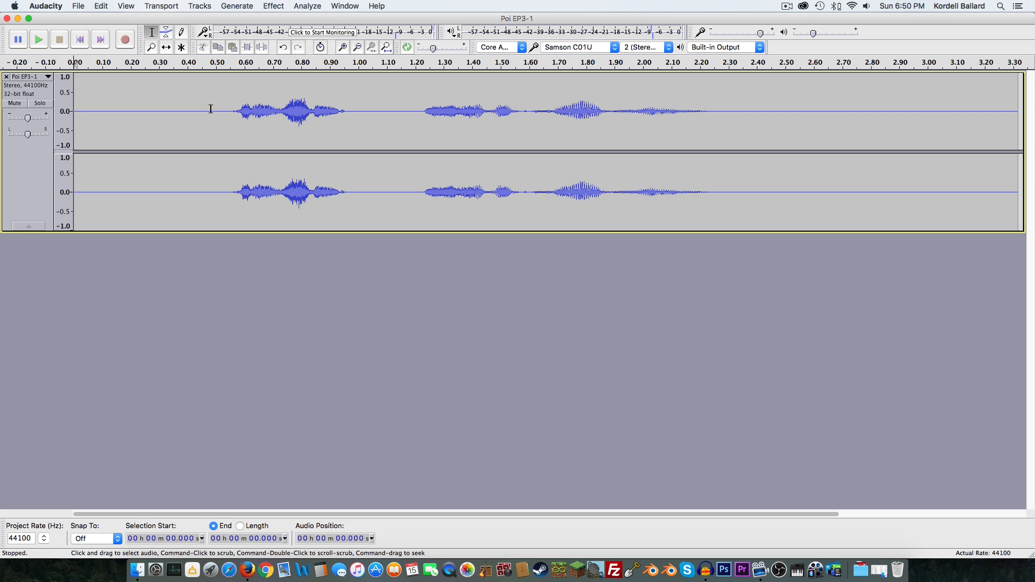
Step: Delete the first 0.50 s or so of silence and the trailing silence from about 1.79 s to the clip's end
{"action": "left_click_drag", "start_coordinate": [211, 108], "coordinate": [71, 105]}
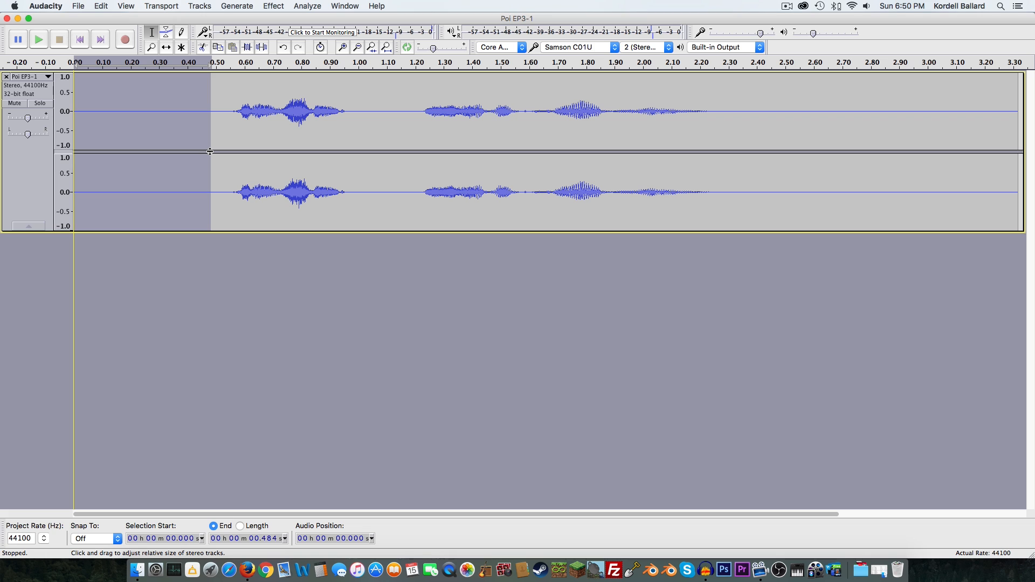
{"action": "left_click", "coordinate": [178, 108]}
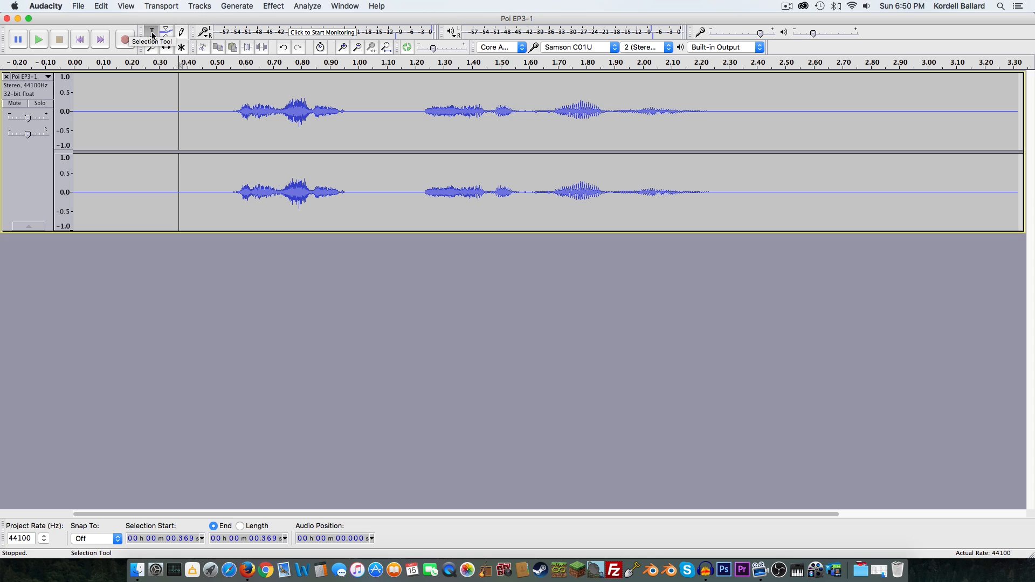
{"action": "left_click_drag", "start_coordinate": [216, 110], "coordinate": [68, 117]}
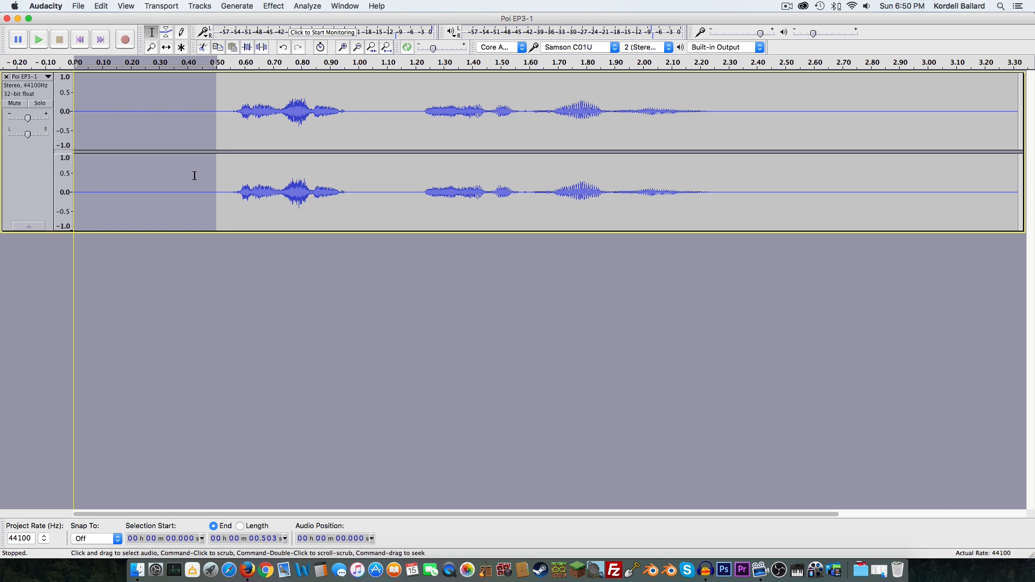
{"action": "key", "text": "Delete"}
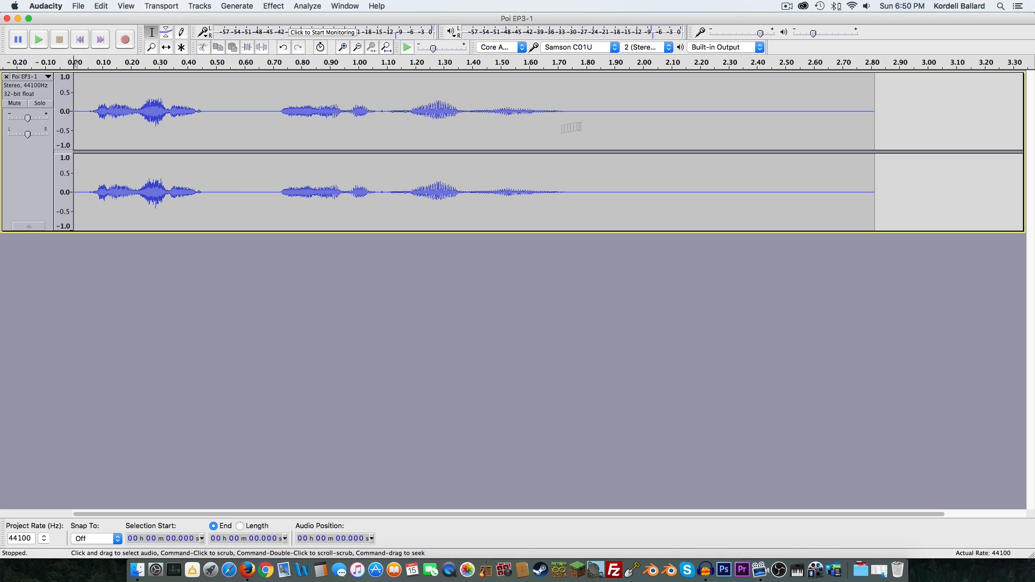
{"action": "left_click_drag", "start_coordinate": [583, 112], "coordinate": [873, 116]}
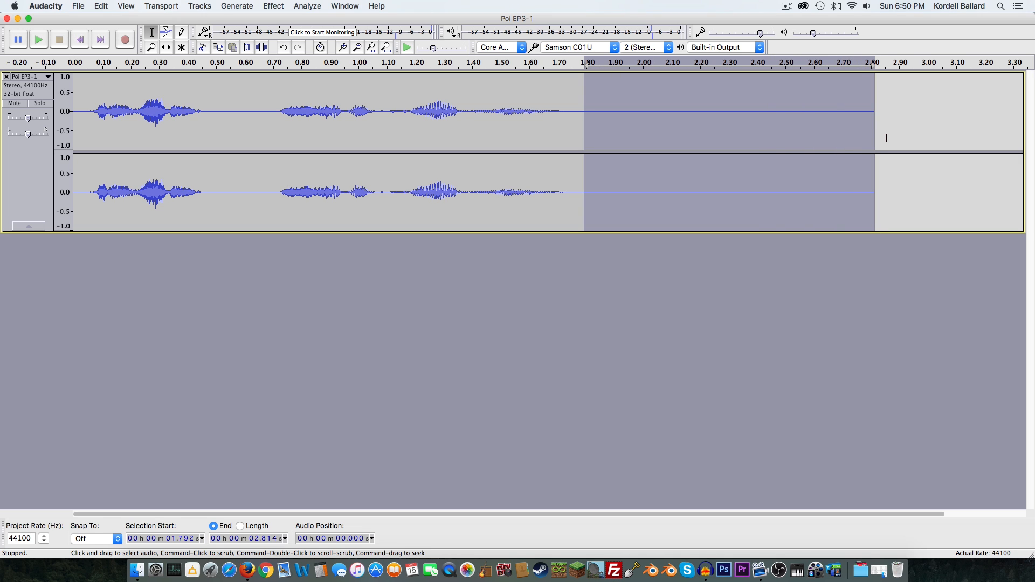
{"action": "key", "text": "Delete"}
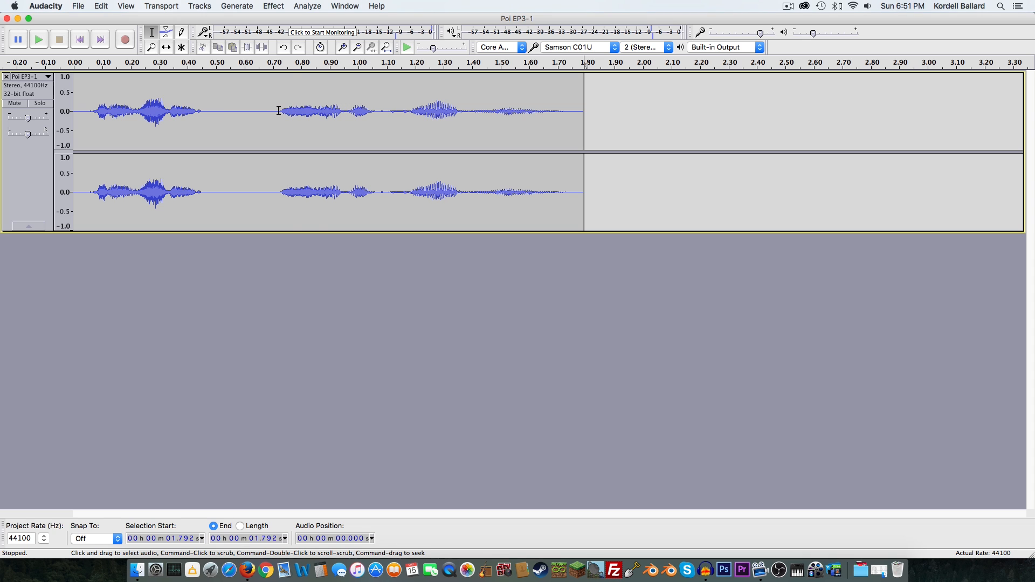
Step: Try silencing the audio between about 0.72 s and 0.96 s, and undo the change
{"action": "left_click_drag", "start_coordinate": [279, 111], "coordinate": [346, 111]}
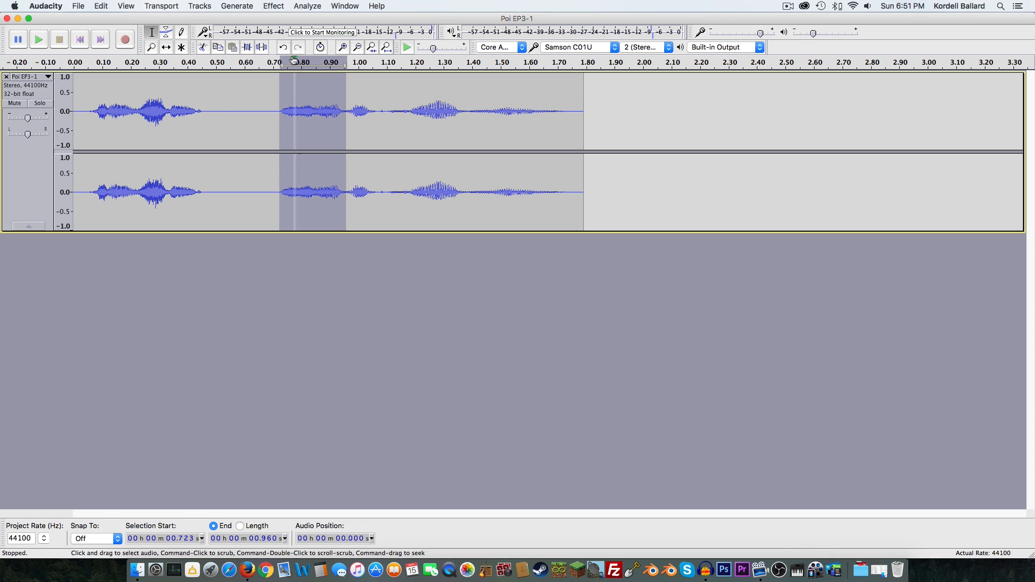
{"action": "left_click", "coordinate": [260, 49]}
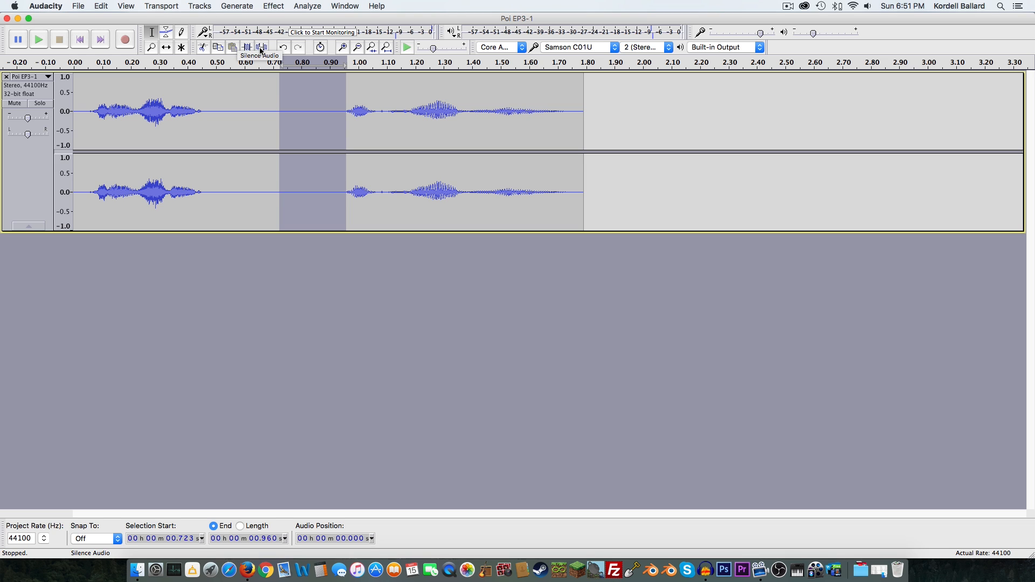
{"action": "key", "text": "super+z"}
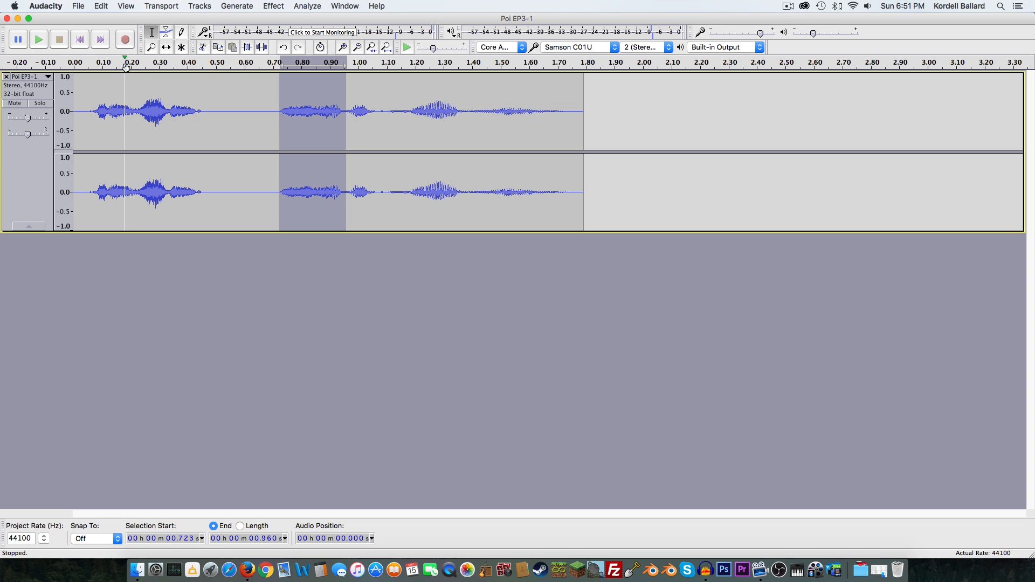
Step: Play the trimmed clip from about 0.5 s, clear the time selection, and replay it from near the start
{"action": "left_click", "coordinate": [219, 63]}
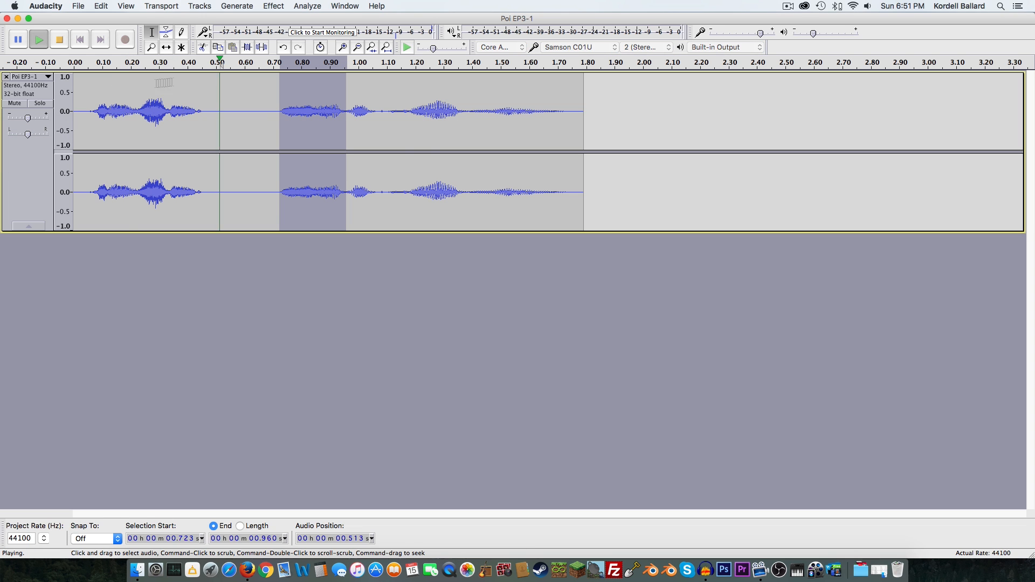
{"action": "left_click", "coordinate": [243, 108]}
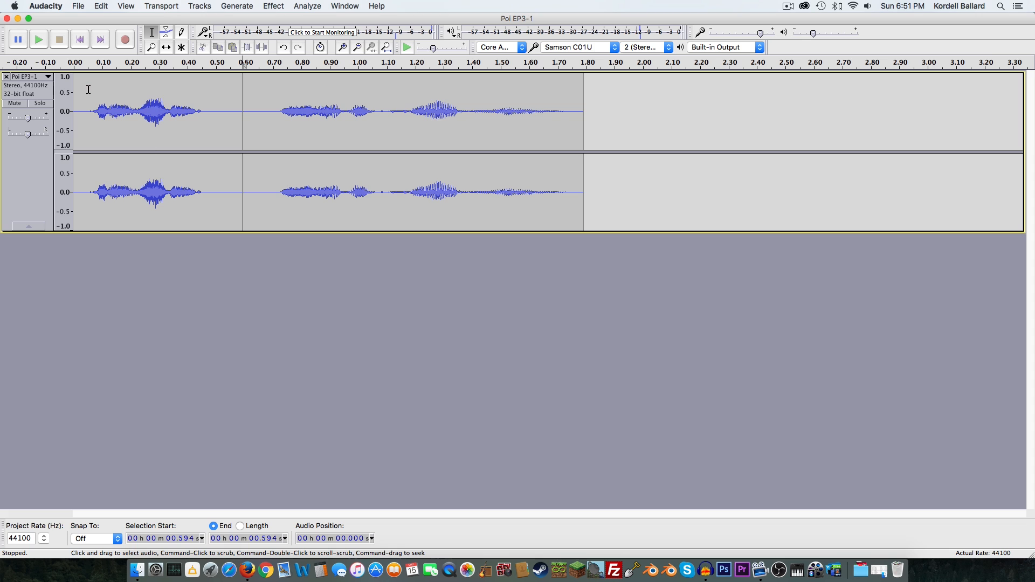
{"action": "left_click", "coordinate": [93, 62]}
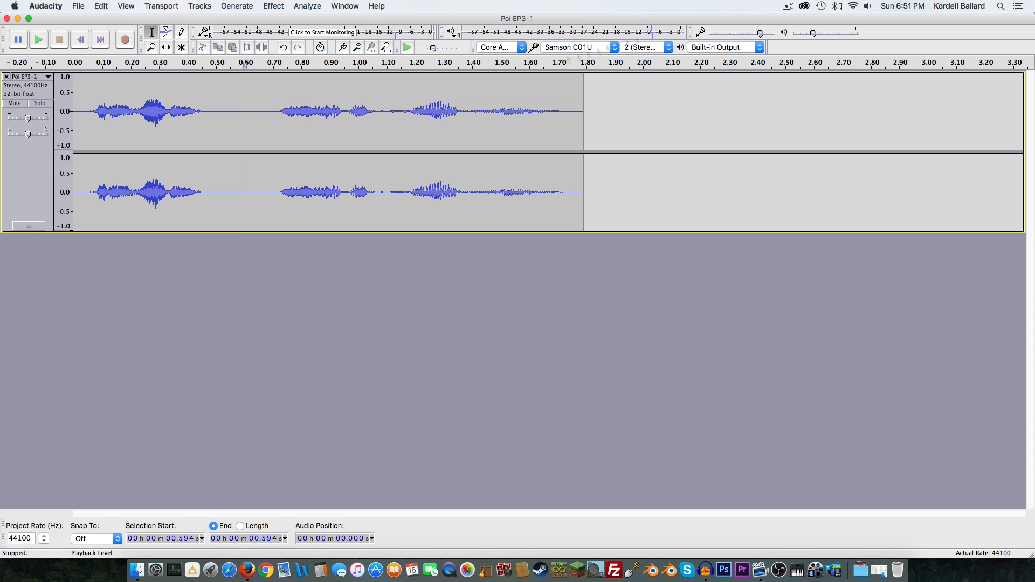
Step: Raise the track's gain to about +5 dB and play the clip from the start to check its loudness
{"action": "left_click", "coordinate": [28, 119]}
{"action": "left_click_drag", "start_coordinate": [28, 119], "coordinate": [33, 120]}
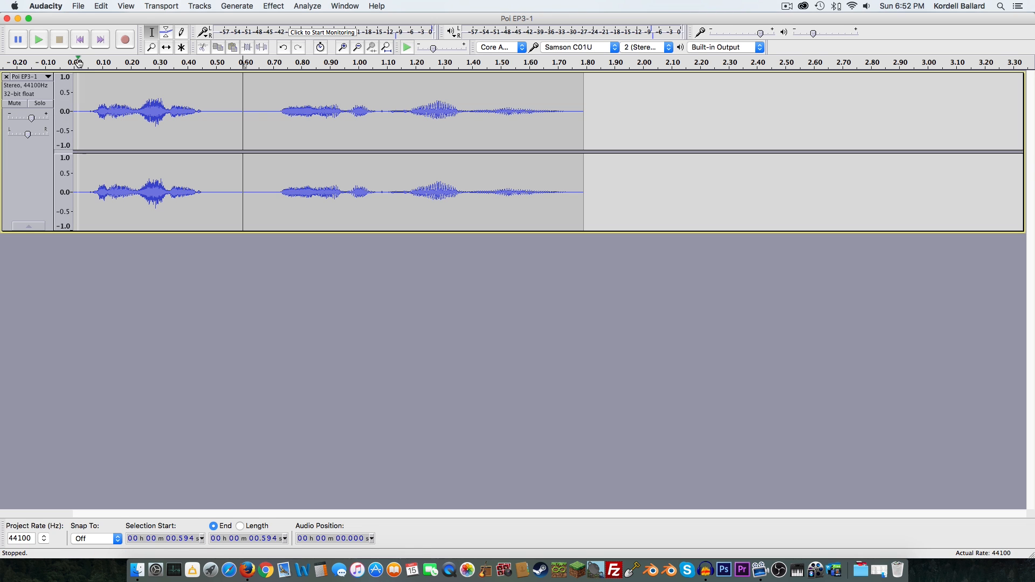
{"action": "left_click", "coordinate": [78, 63]}
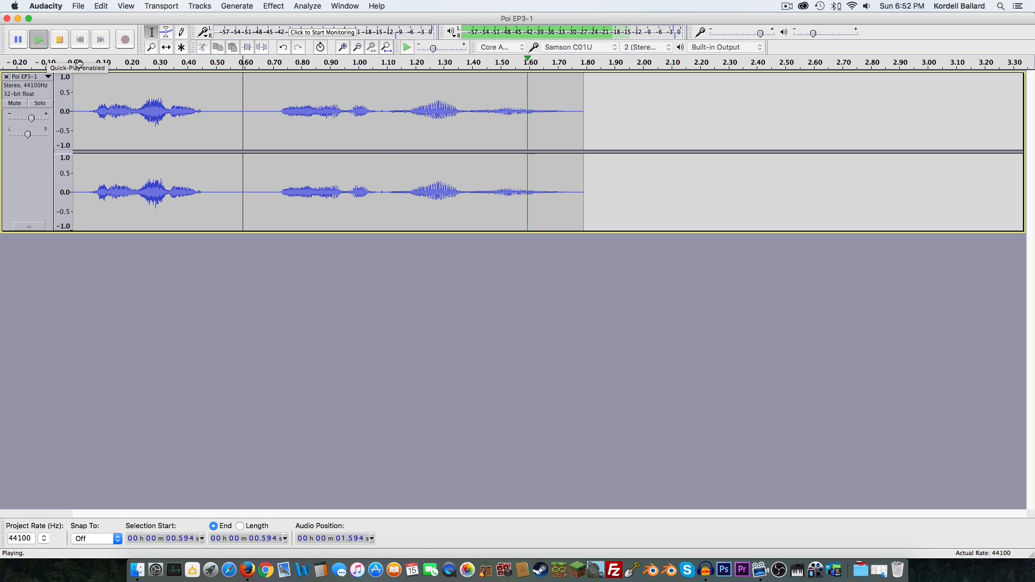
{"action": "left_click", "coordinate": [78, 65]}
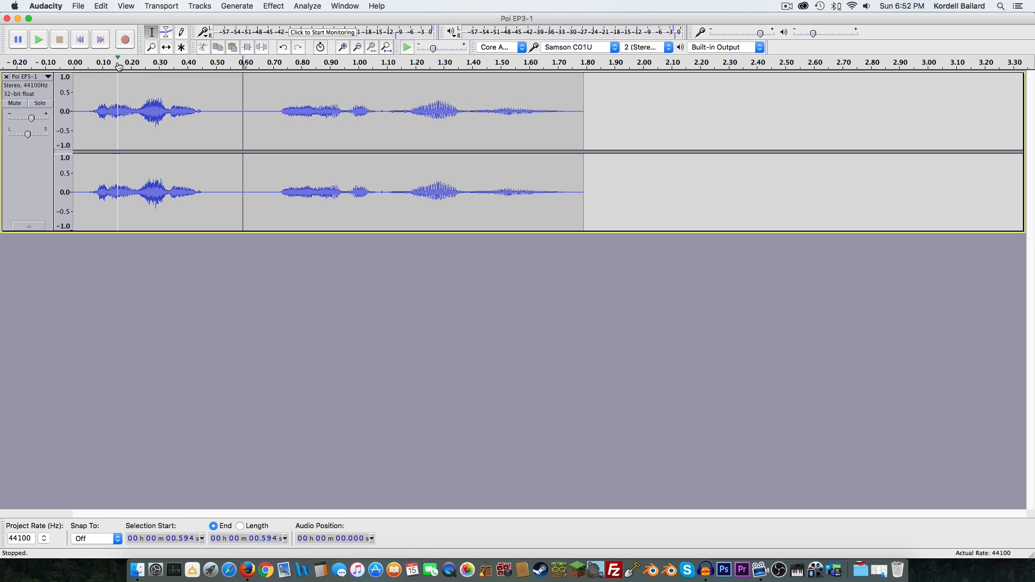
{"action": "left_click", "coordinate": [77, 66]}
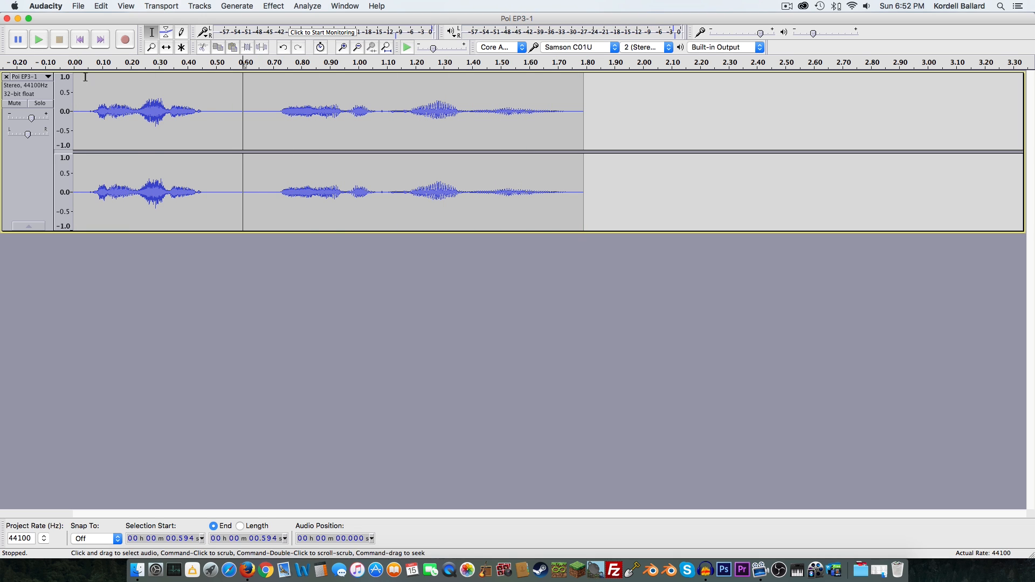
{"action": "left_click", "coordinate": [75, 60]}
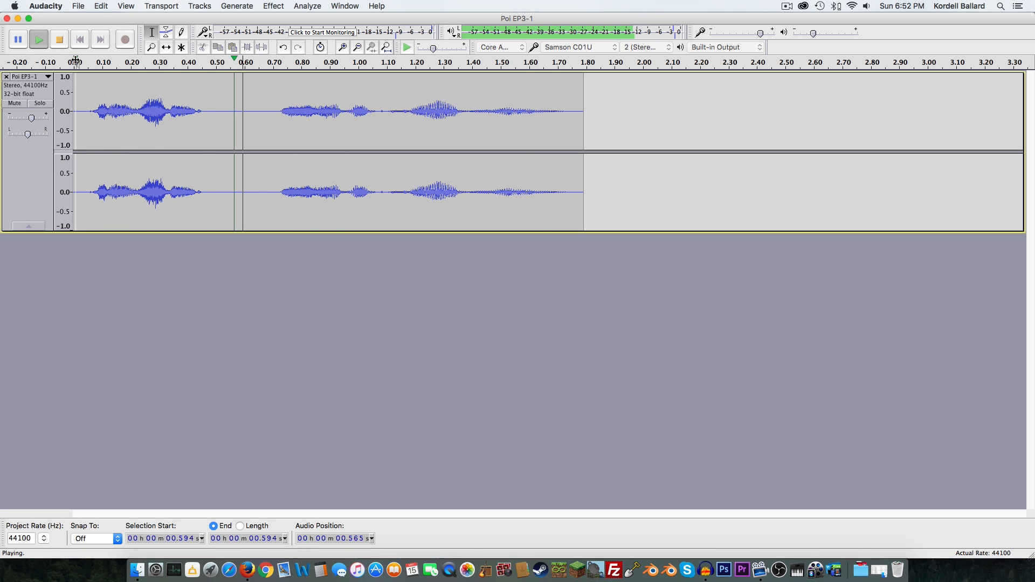
Step: Fine-tune the track's gain slightly below +5 dB and replay the clip from the start
{"action": "mouse_move", "coordinate": [29, 122]}
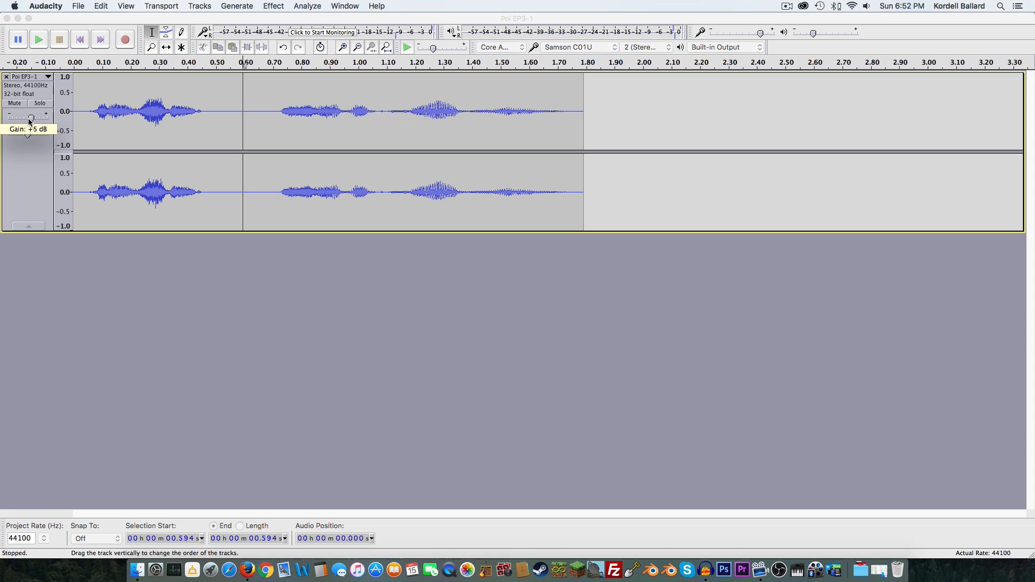
{"action": "left_click", "coordinate": [81, 64]}
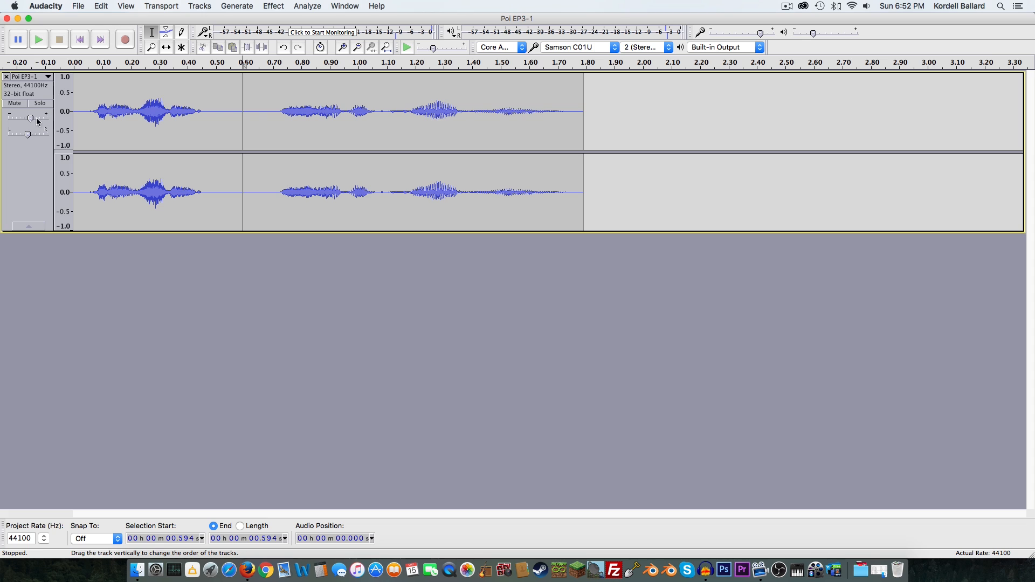
{"action": "mouse_move", "coordinate": [31, 121]}
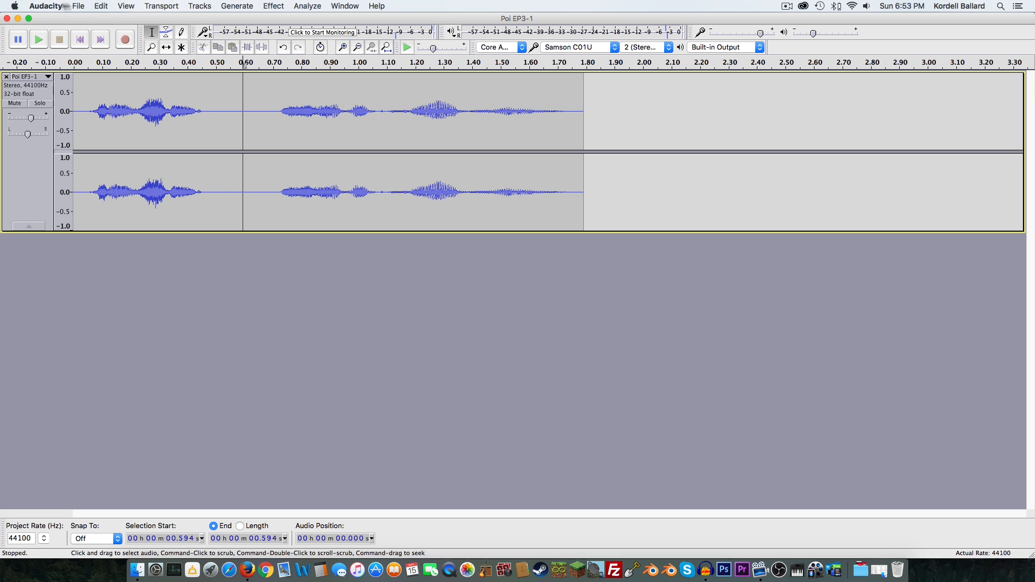
Step: Import Joseph EP3-1.wav from the Joseph folder in Audio Files for CwtC EP3, making a copy of the file before editing
{"action": "left_click", "coordinate": [72, 6]}
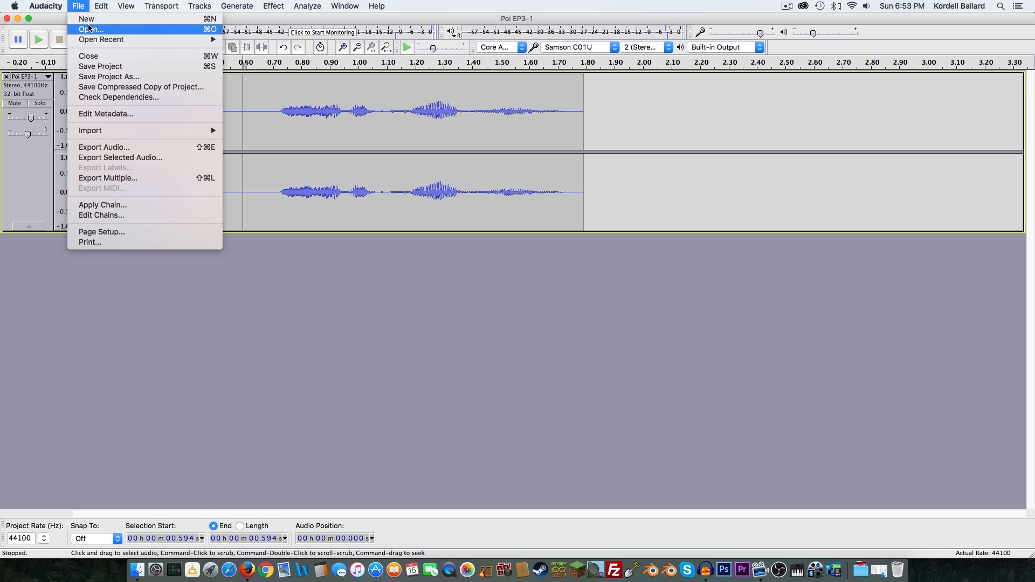
{"action": "mouse_move", "coordinate": [115, 131]}
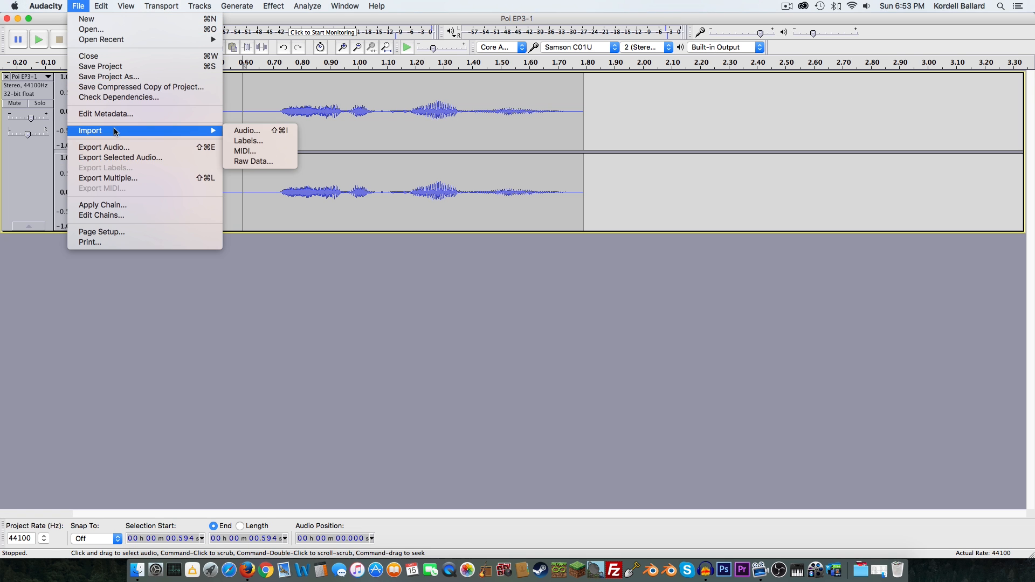
{"action": "left_click", "coordinate": [248, 131]}
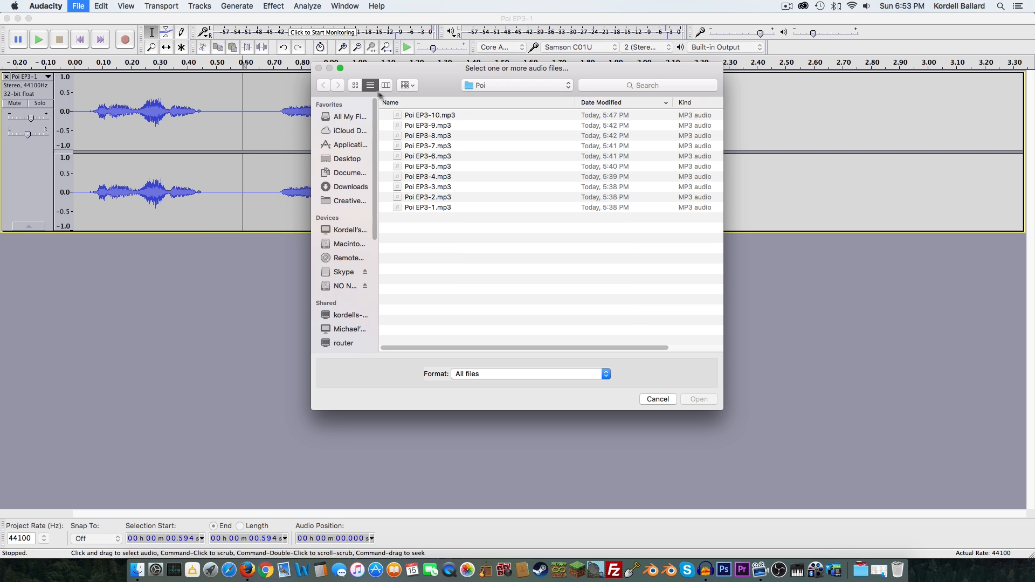
{"action": "left_click", "coordinate": [481, 86]}
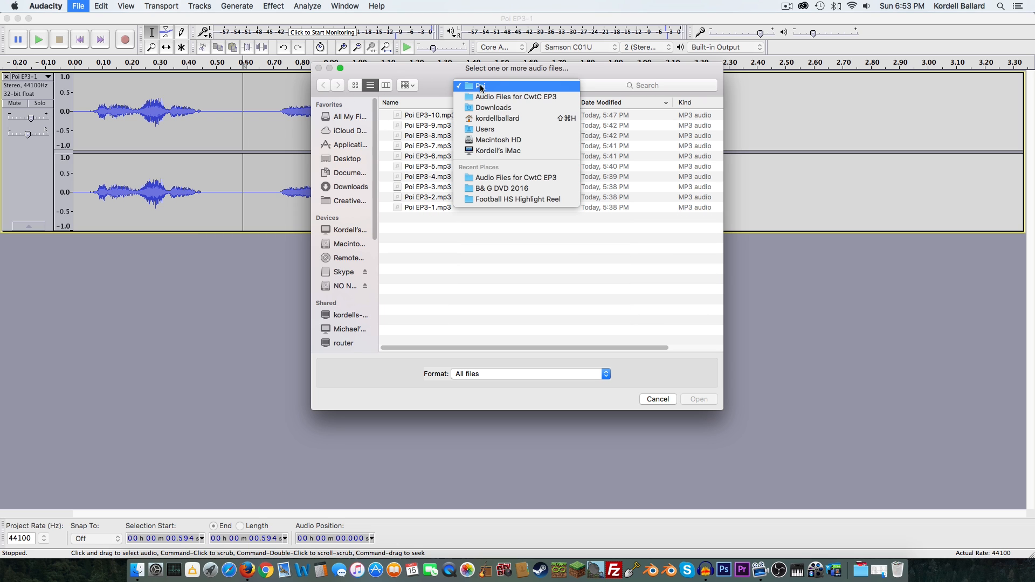
{"action": "left_click", "coordinate": [482, 98]}
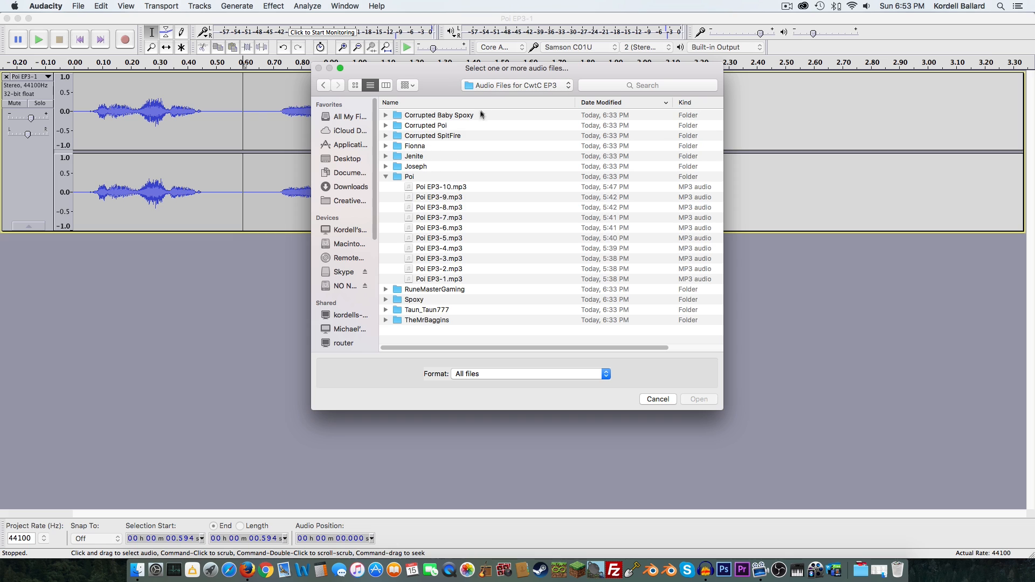
{"action": "left_click", "coordinate": [386, 167]}
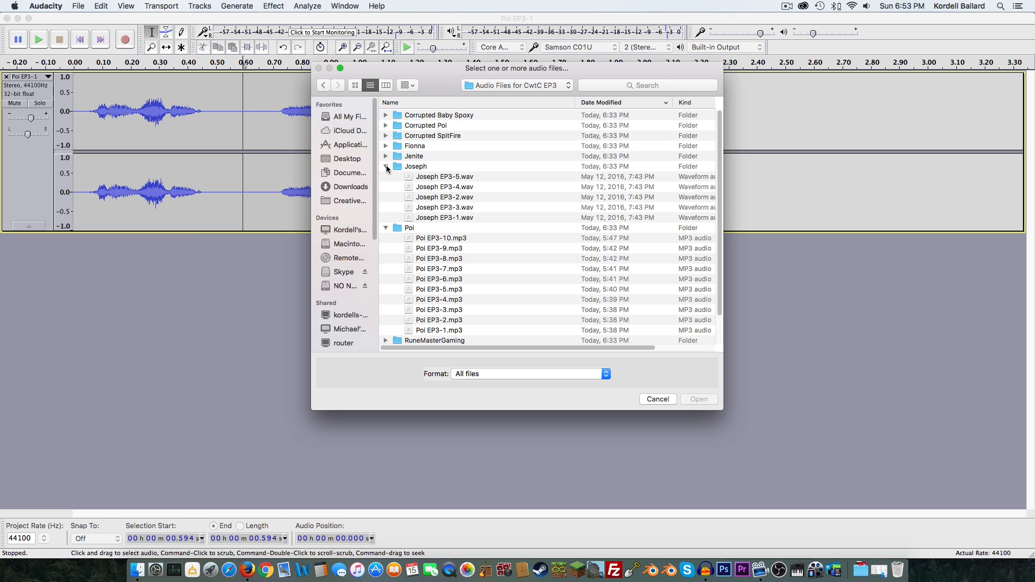
{"action": "left_click", "coordinate": [413, 219]}
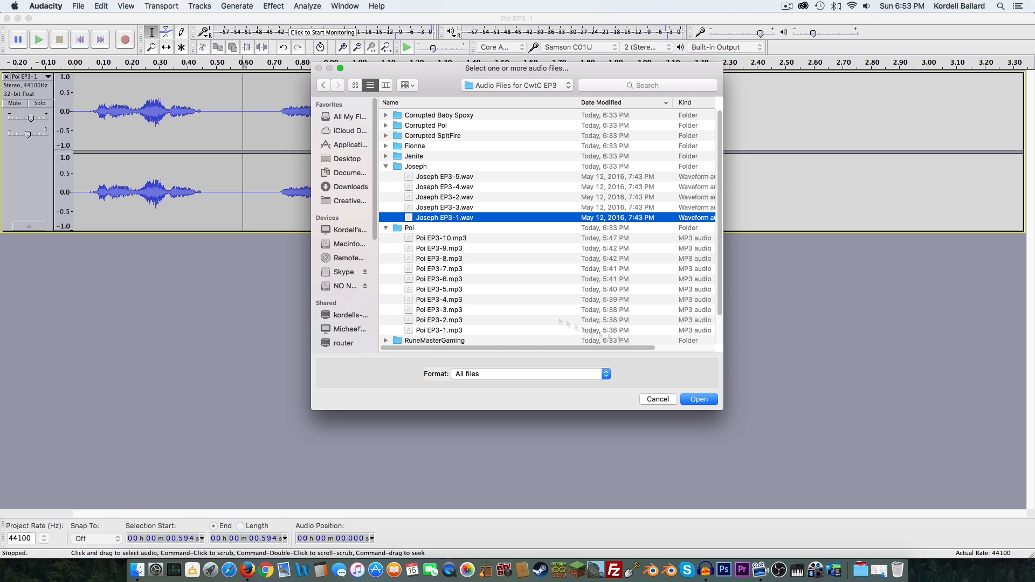
{"action": "left_click", "coordinate": [696, 399]}
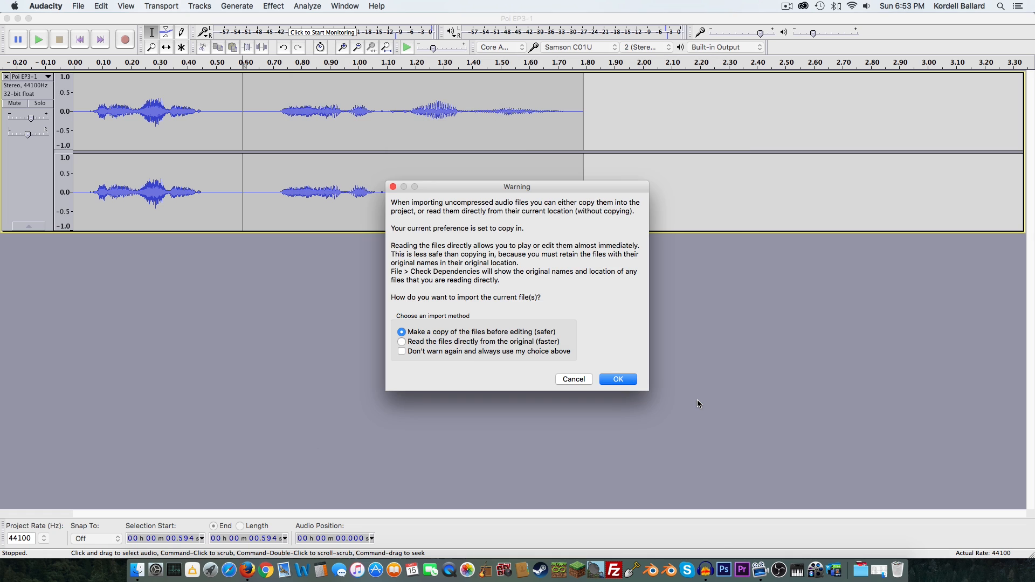
{"action": "left_click", "coordinate": [614, 380]}
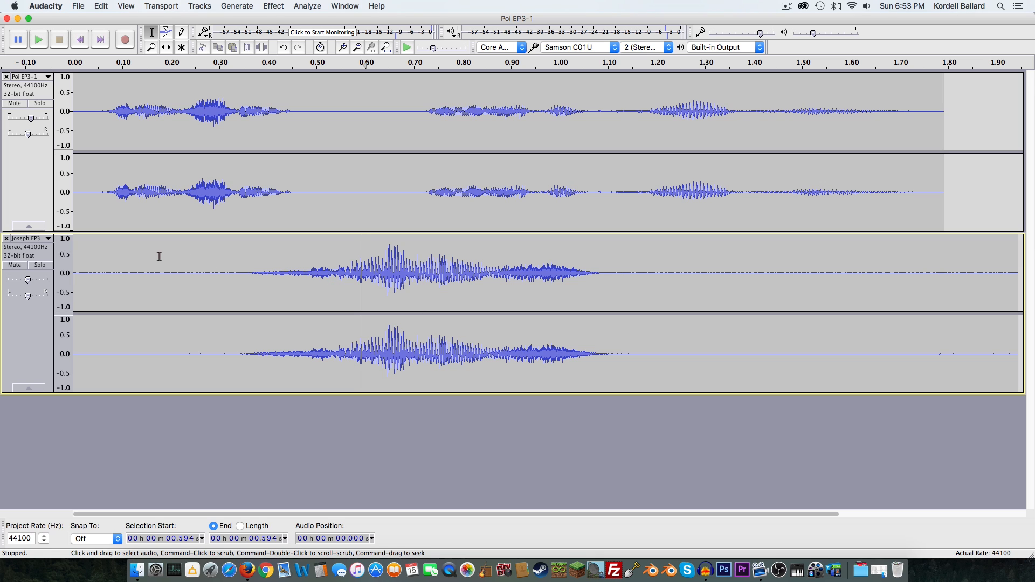
Step: Move the Joseph EP3-1 clip so it starts where the Poi clip ends, at about 1.79 s, and play from the start
{"action": "left_click", "coordinate": [71, 61]}
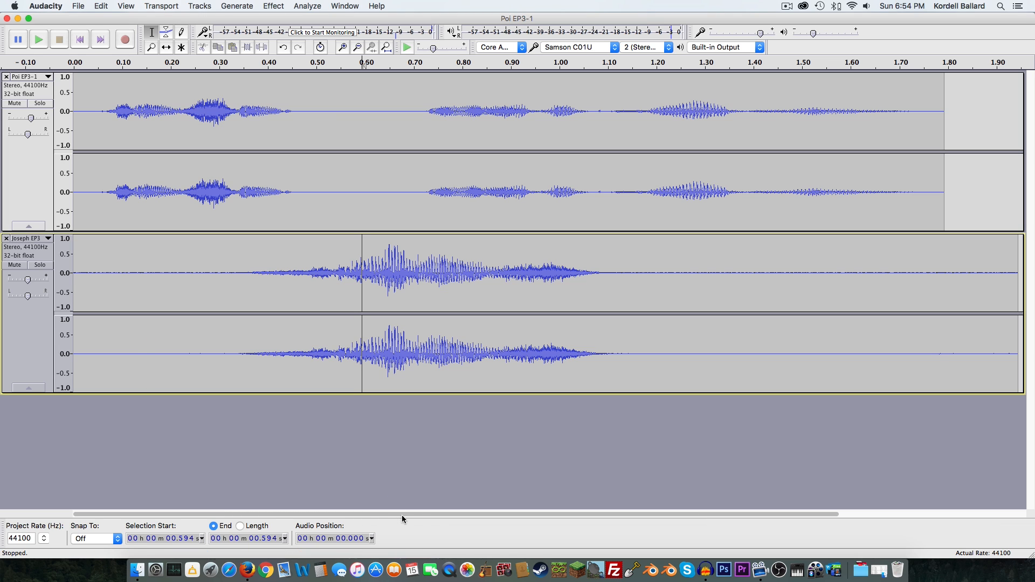
{"action": "left_click", "coordinate": [356, 48]}
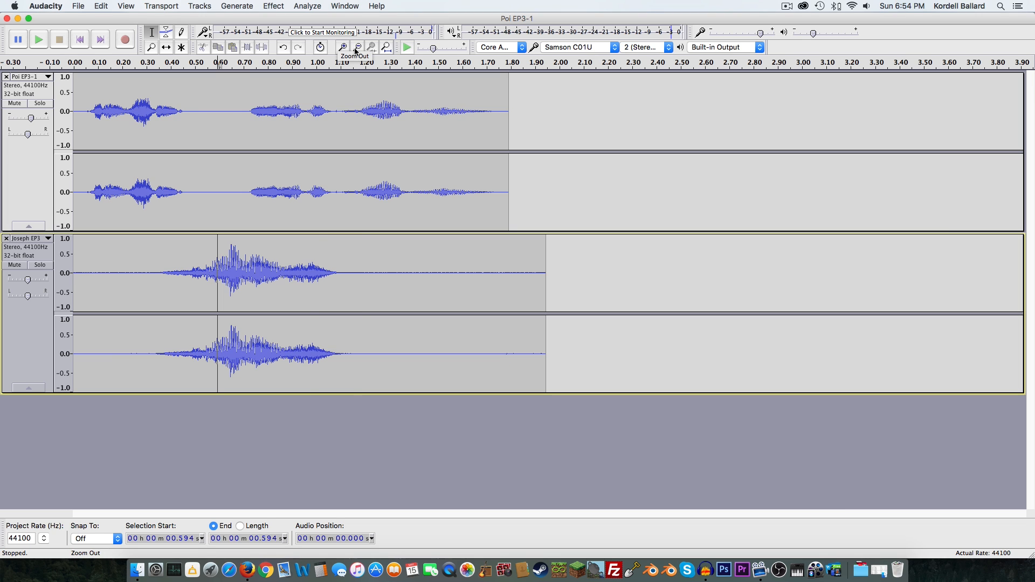
{"action": "left_click", "coordinate": [356, 47]}
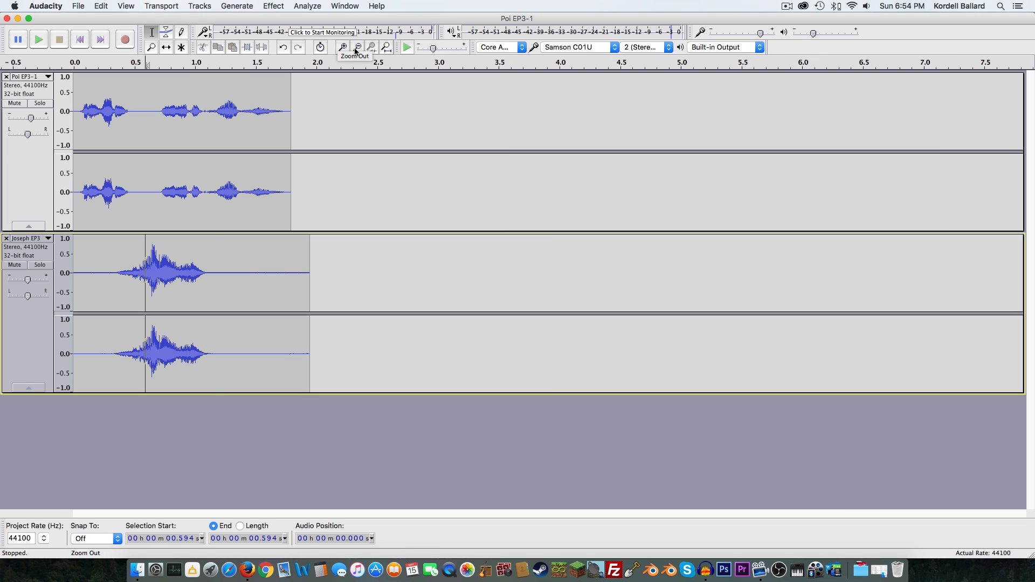
{"action": "left_click", "coordinate": [166, 48]}
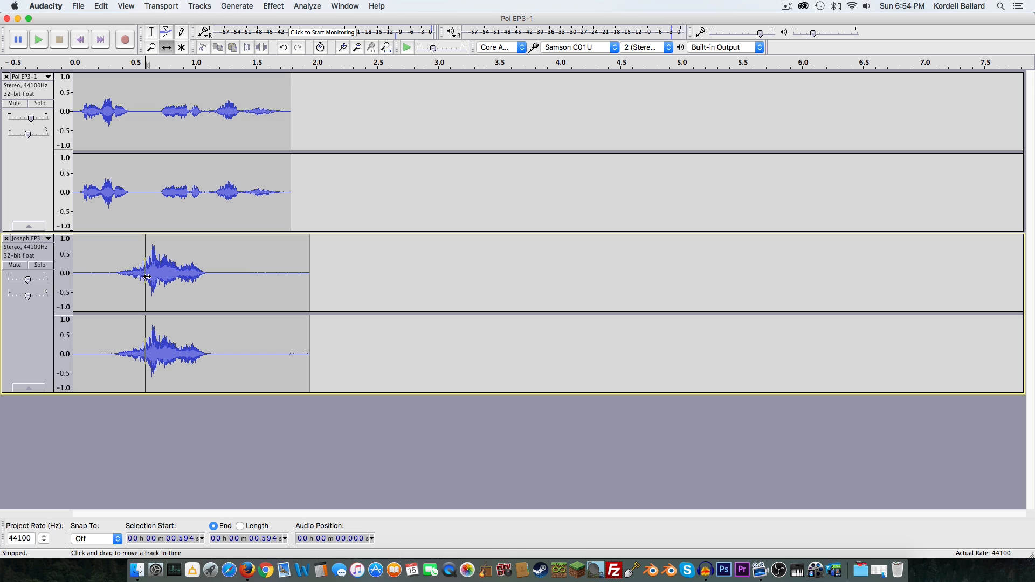
{"action": "left_click_drag", "start_coordinate": [147, 277], "coordinate": [287, 269]}
{"action": "left_click_drag", "start_coordinate": [349, 260], "coordinate": [364, 258]}
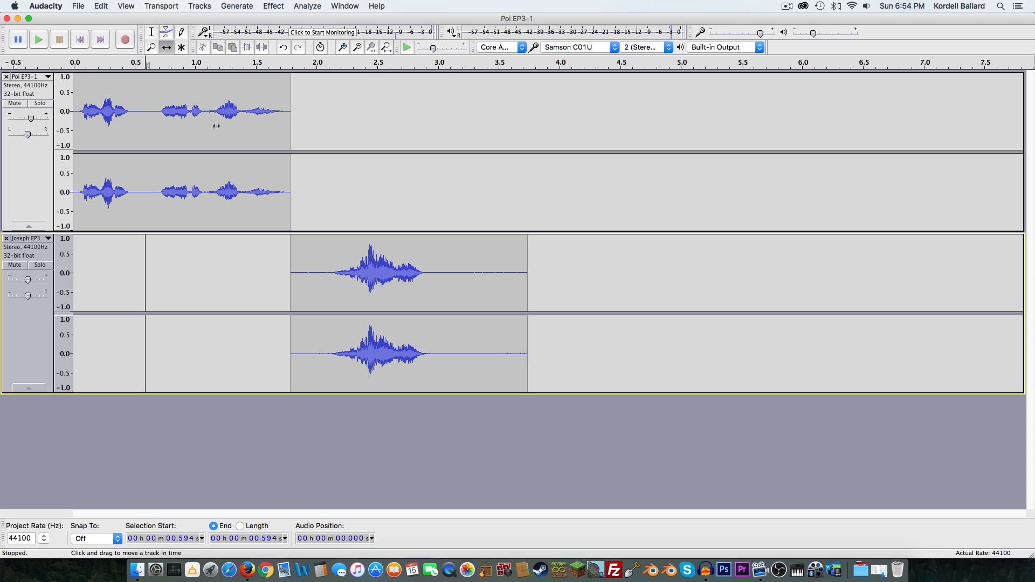
{"action": "left_click", "coordinate": [74, 64]}
Step: Delete the leading silence of the Joseph clip and its trailing silence from 2.720 s to 3.444 s
{"action": "left_click", "coordinate": [151, 32]}
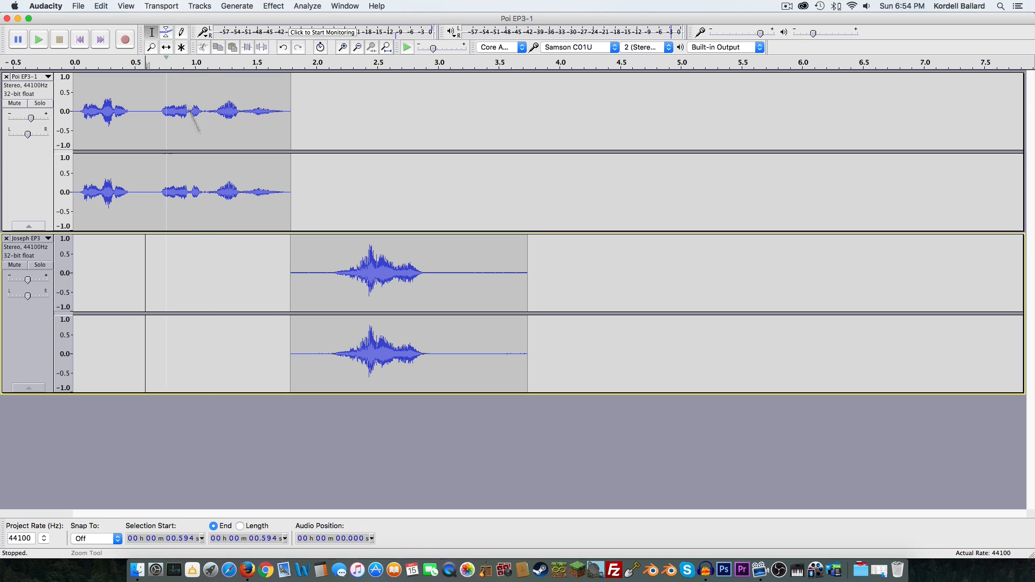
{"action": "left_click_drag", "start_coordinate": [326, 271], "coordinate": [288, 279]}
{"action": "key", "text": "Delete"}
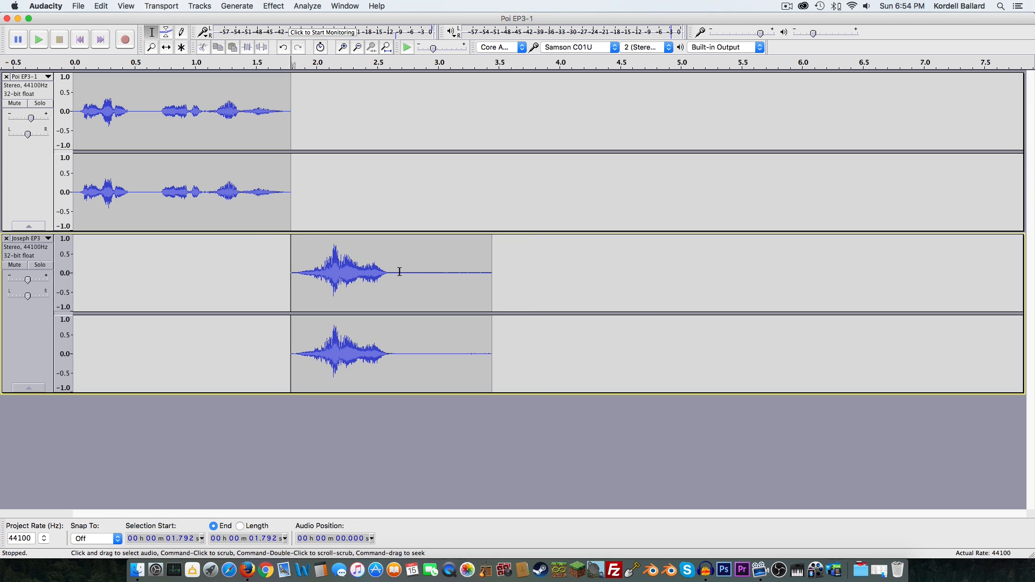
{"action": "left_click_drag", "start_coordinate": [403, 272], "coordinate": [489, 299]}
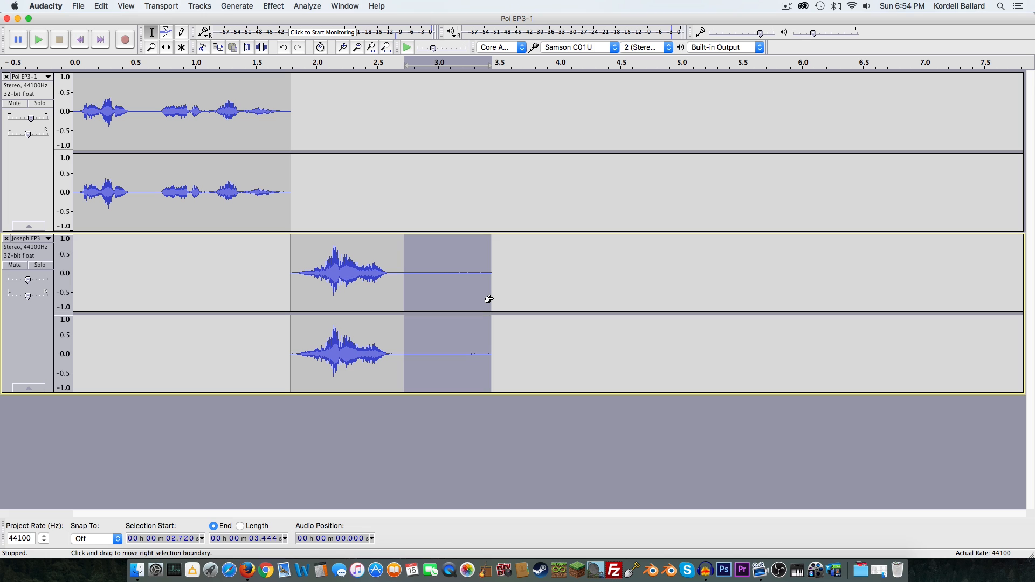
{"action": "key", "text": "Delete"}
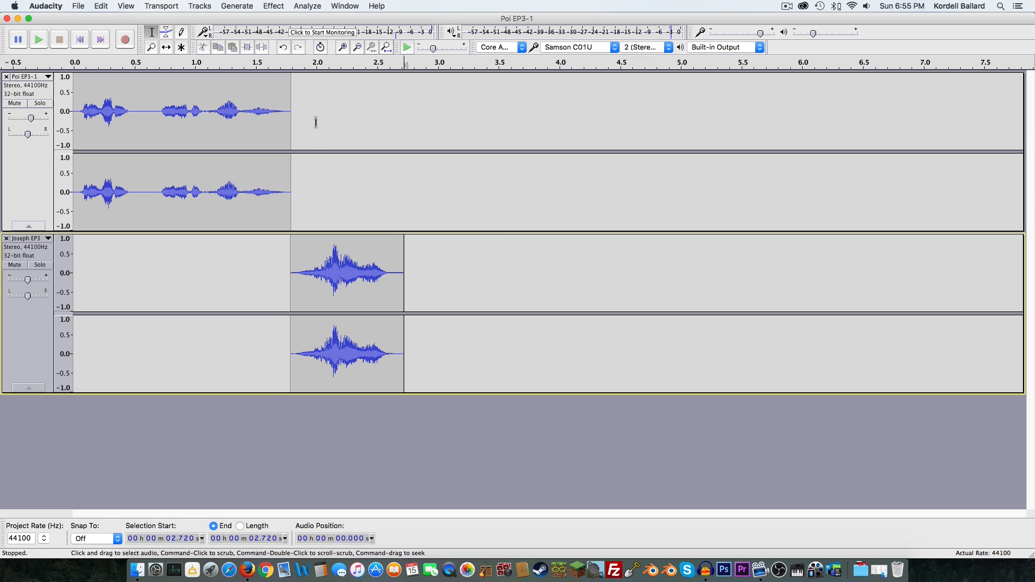
Step: Play the trimmed Joseph clip, and select and listen to its background noise between 2.597 s and 2.720 s
{"action": "key", "text": "space"}
{"action": "left_click", "coordinate": [288, 66]}
{"action": "left_click", "coordinate": [342, 47]}
{"action": "left_click", "coordinate": [342, 47]}
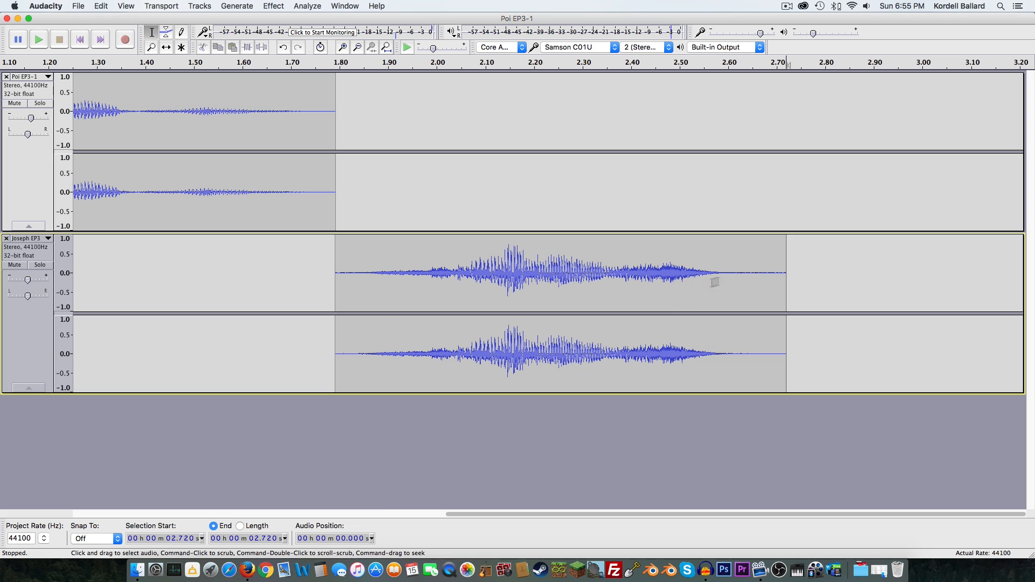
{"action": "left_click_drag", "start_coordinate": [726, 267], "coordinate": [786, 267]}
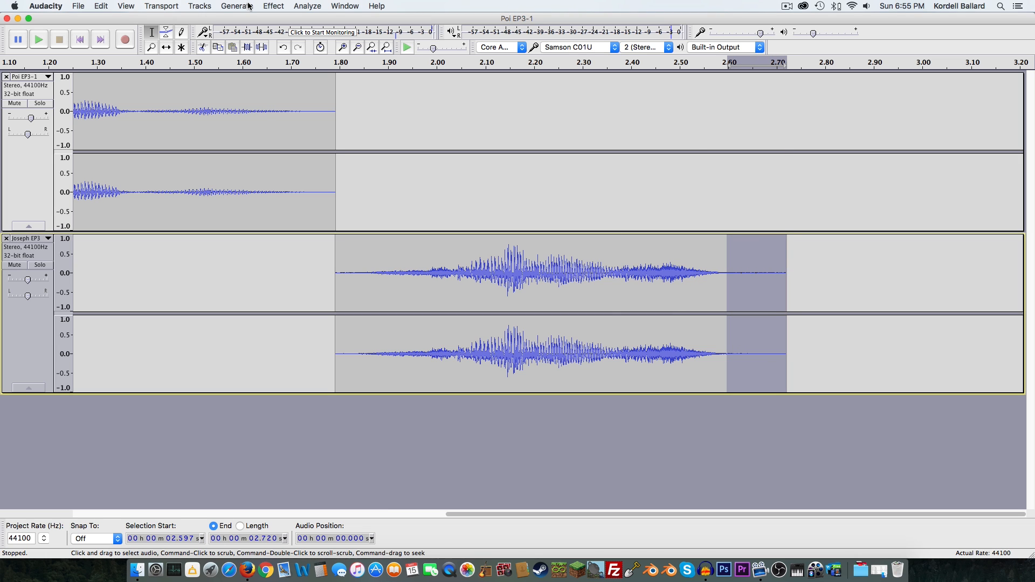
{"action": "left_click", "coordinate": [737, 69]}
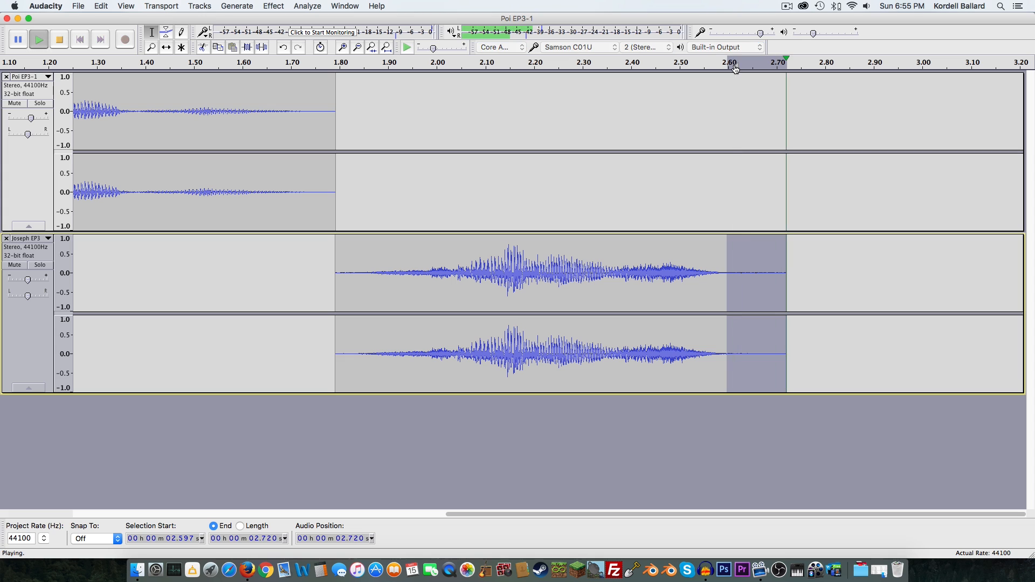
{"action": "left_click", "coordinate": [736, 68]}
{"action": "left_click", "coordinate": [736, 69]}
{"action": "left_click", "coordinate": [736, 69]}
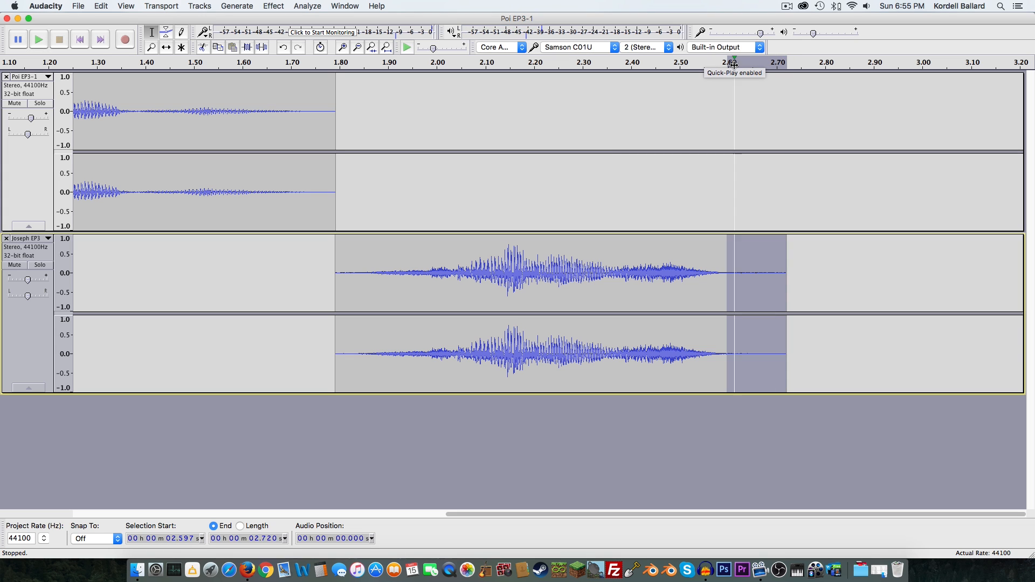
{"action": "left_click", "coordinate": [736, 68]}
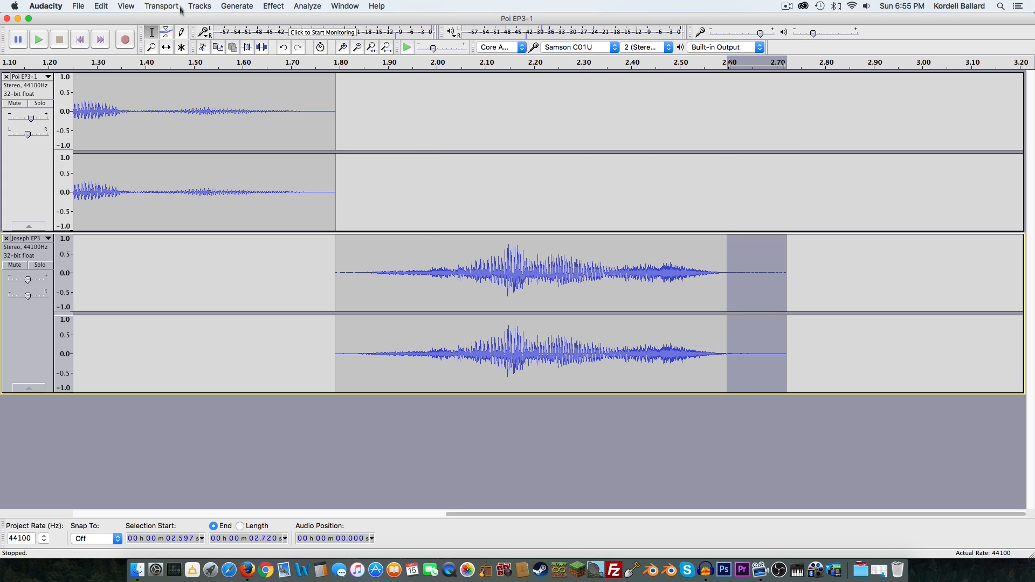
Step: Capture a Noise Reduction noise profile from the selected tail of the Joseph clip
{"action": "left_click", "coordinate": [272, 5]}
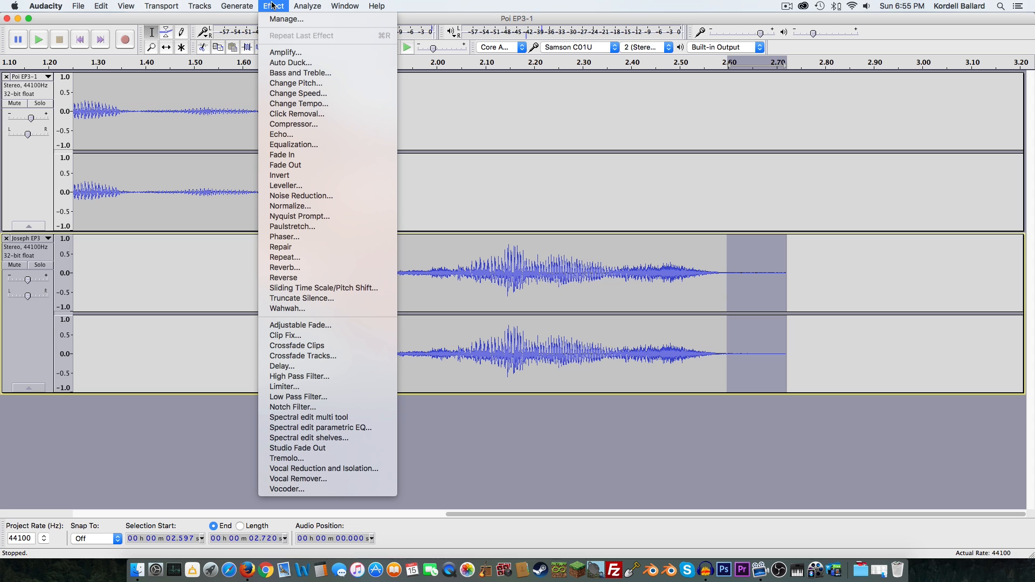
{"action": "left_click", "coordinate": [311, 196]}
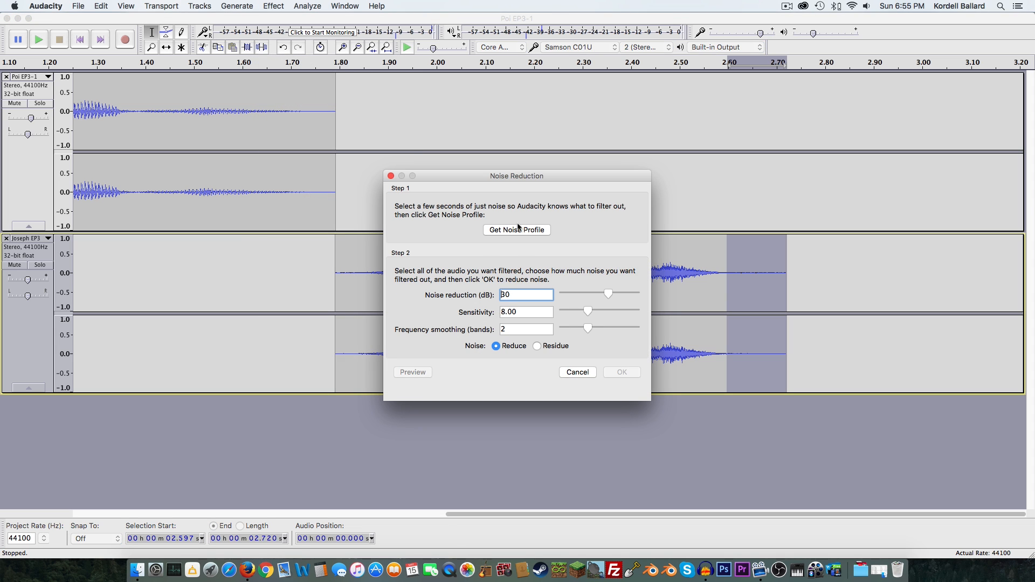
{"action": "left_click", "coordinate": [515, 230]}
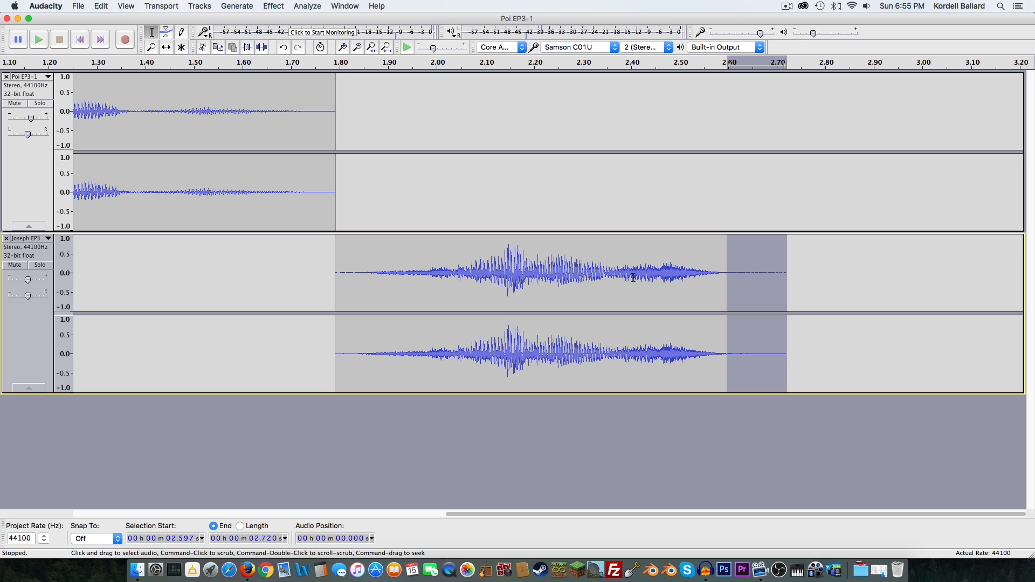
Step: Select the entire Joseph clip and apply Noise Reduction to it with the last-used settings
{"action": "double_click", "coordinate": [591, 272]}
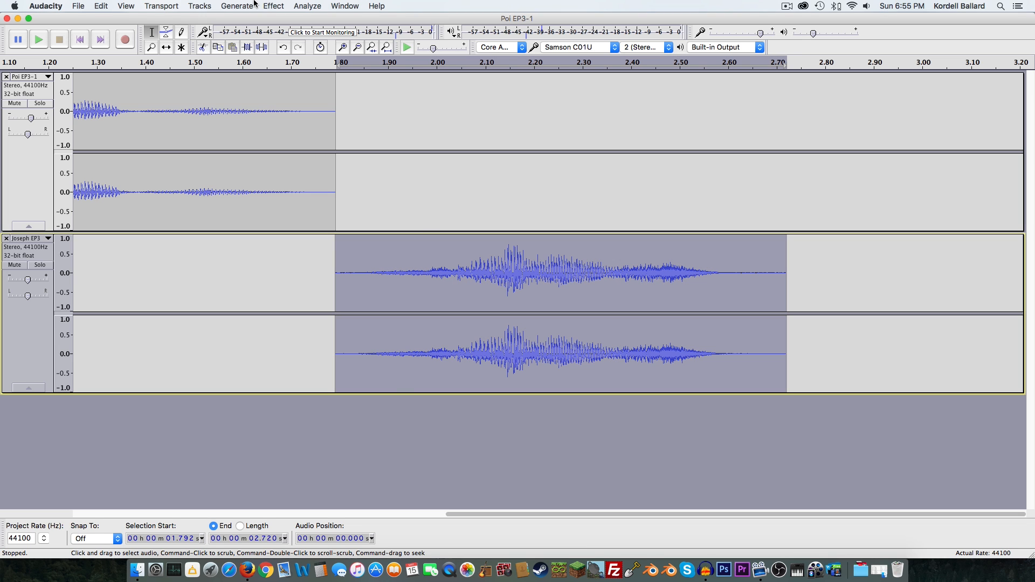
{"action": "left_click", "coordinate": [273, 6]}
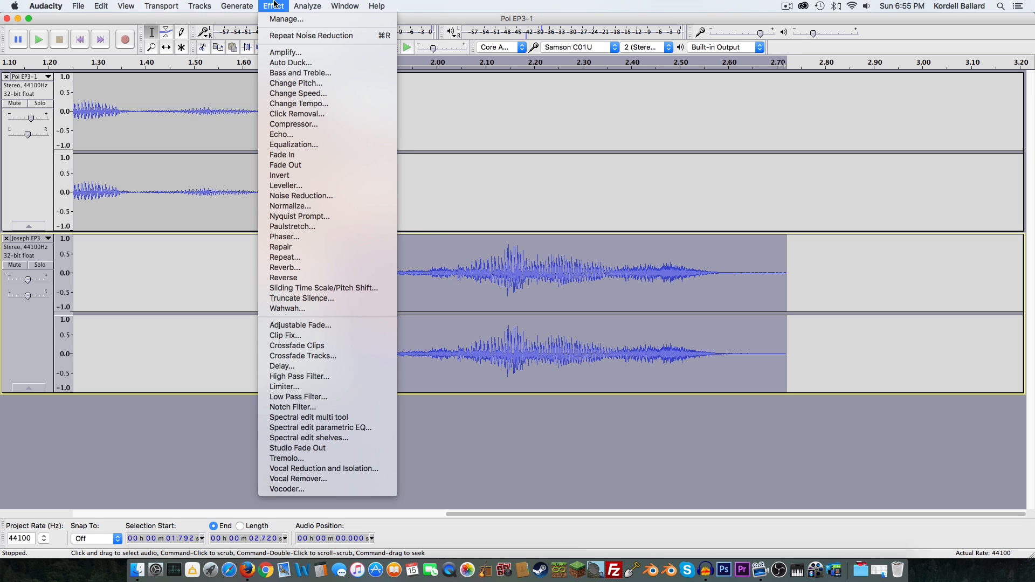
{"action": "left_click", "coordinate": [292, 36]}
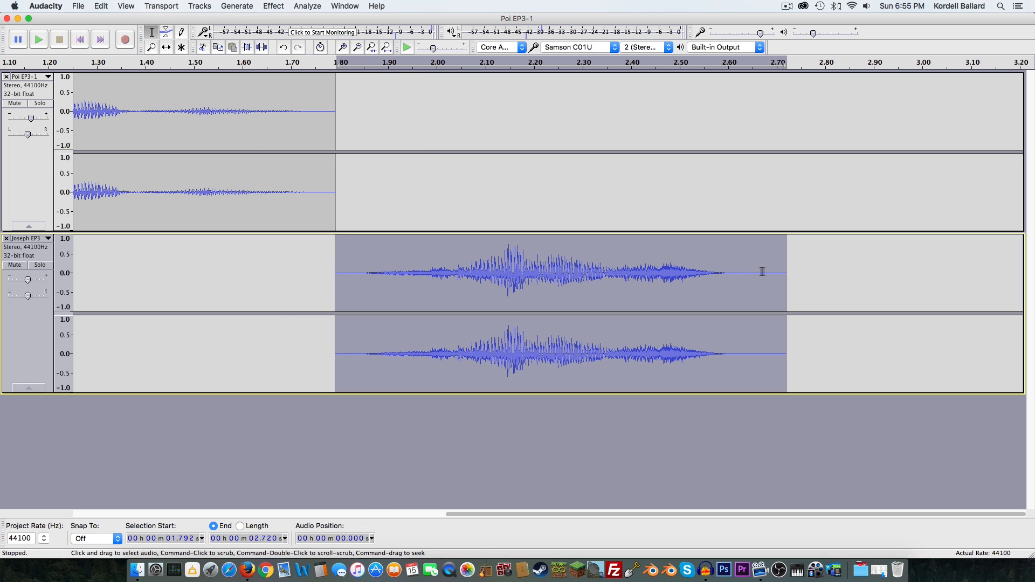
Step: Undo and redo the noise reduction to compare the waveforms, and play the audio from about 1.5 s and 1.8 s
{"action": "key", "text": "super+z"}
{"action": "key", "text": "super+z"}
{"action": "key", "text": "super+shift+z"}
{"action": "left_click", "coordinate": [197, 63]}
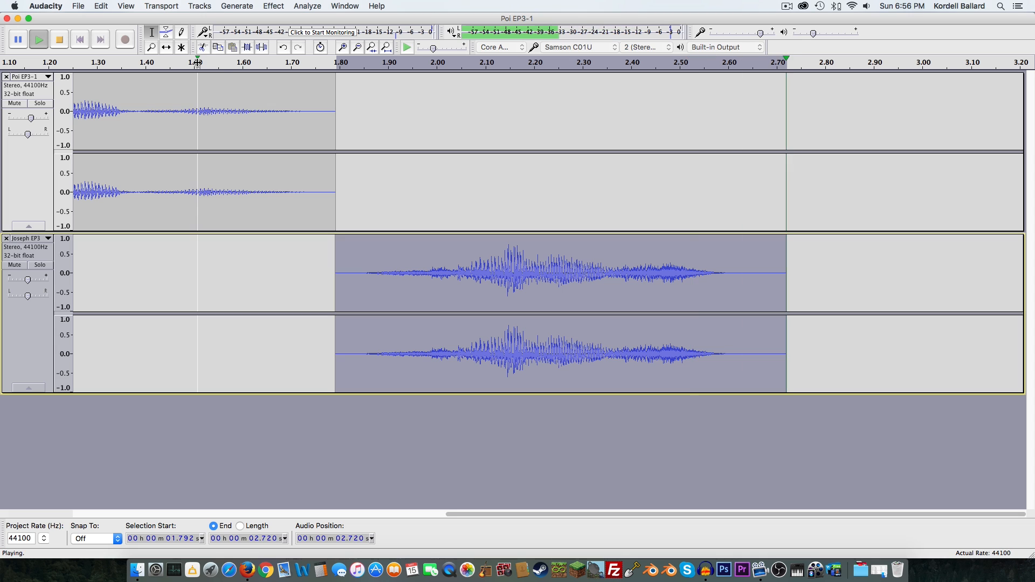
{"action": "left_click", "coordinate": [344, 64]}
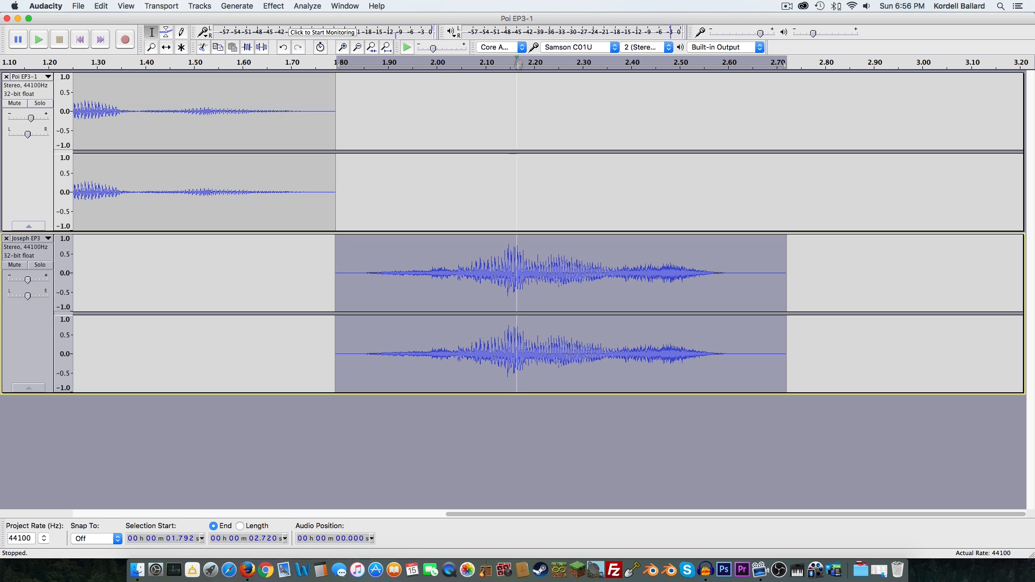
{"action": "left_click", "coordinate": [344, 62]}
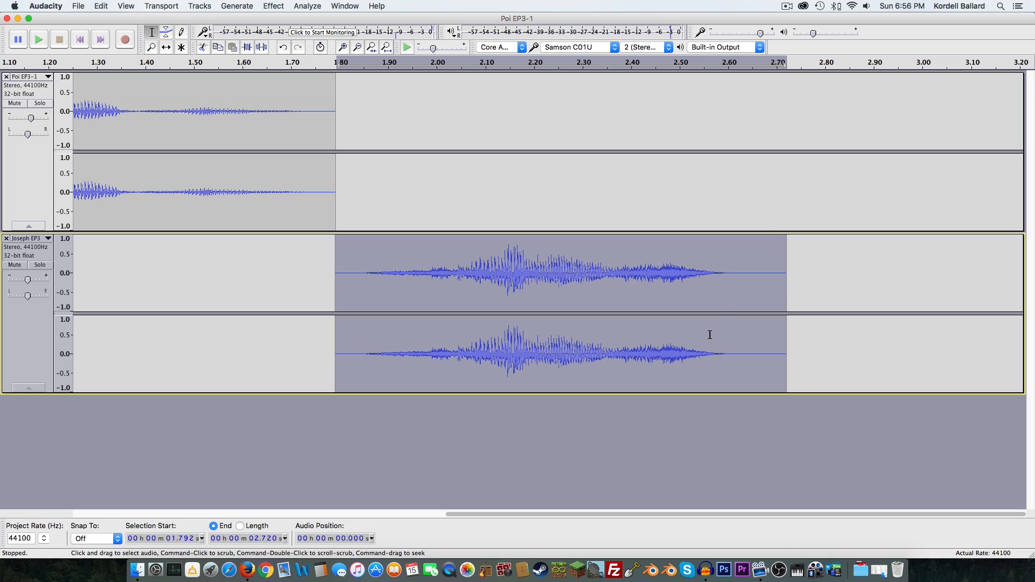
Step: Delete the remaining silent tail of the Joseph clip from 2.674 s to 2.720 s
{"action": "left_click", "coordinate": [778, 276]}
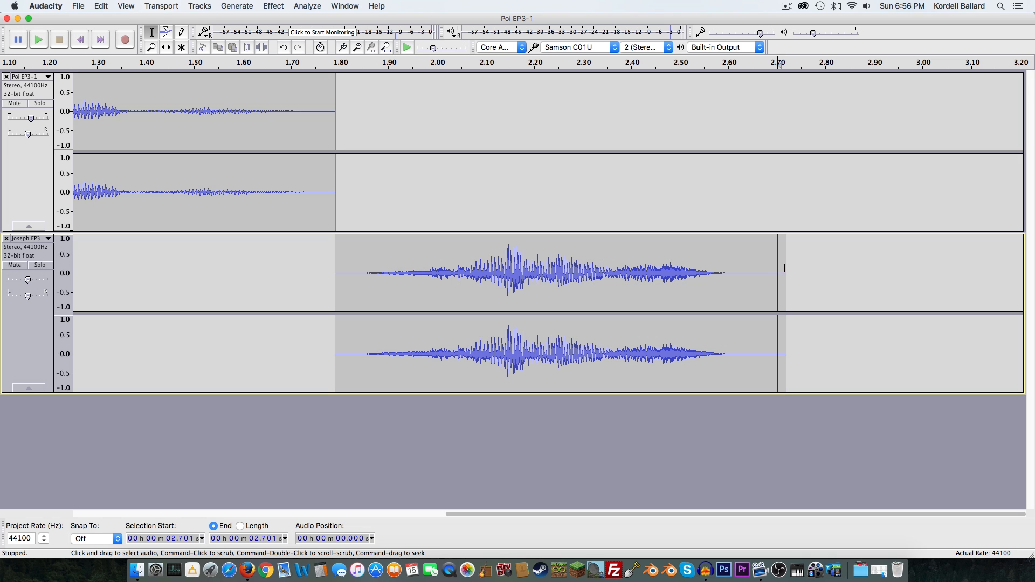
{"action": "left_click_drag", "start_coordinate": [786, 270], "coordinate": [764, 273]}
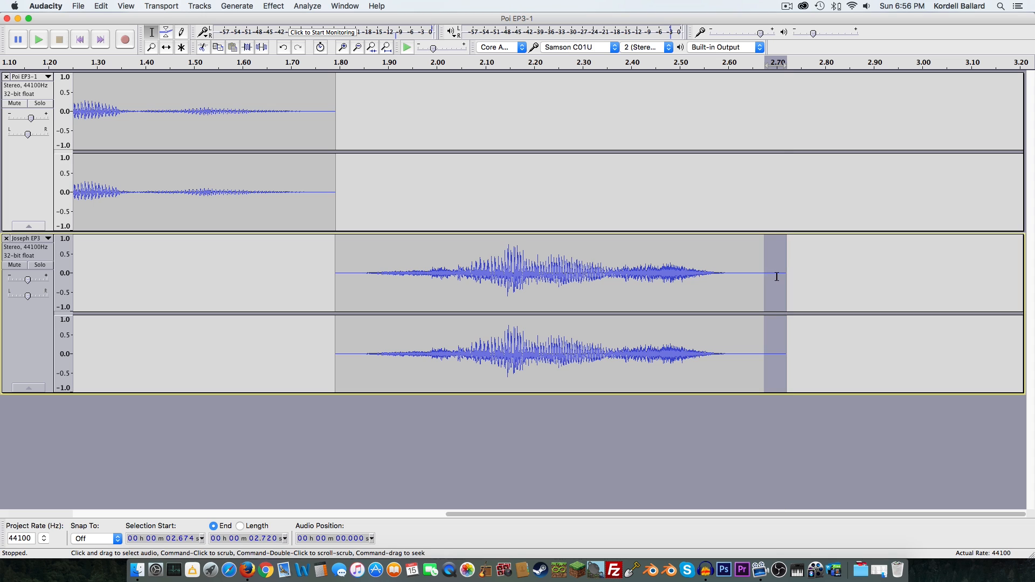
{"action": "key", "text": "Delete"}
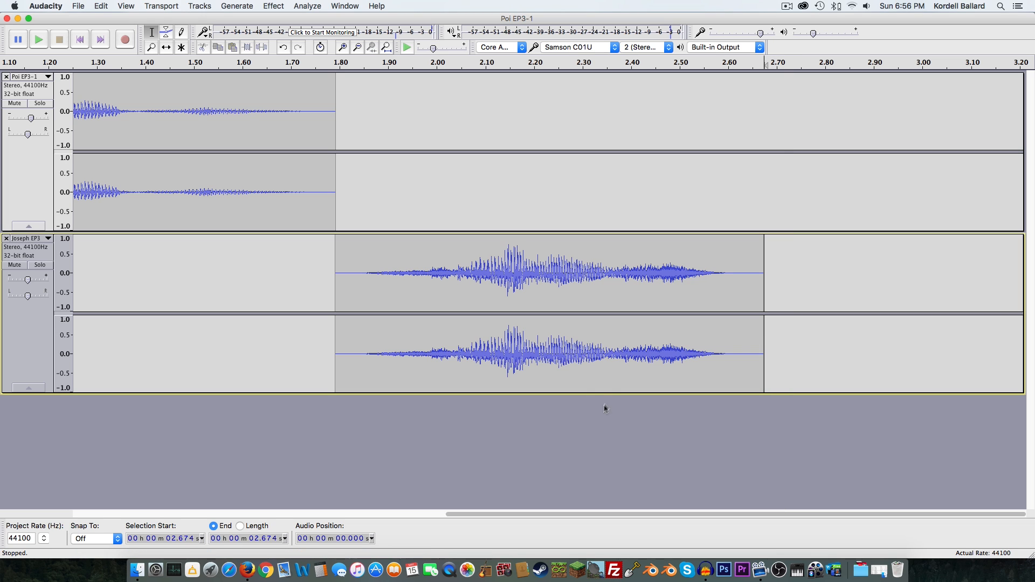
Step: Shift the Joseph clip back to about 0.1 s so that it overlaps the Poi clip
{"action": "left_click", "coordinate": [357, 48]}
{"action": "left_click", "coordinate": [357, 48]}
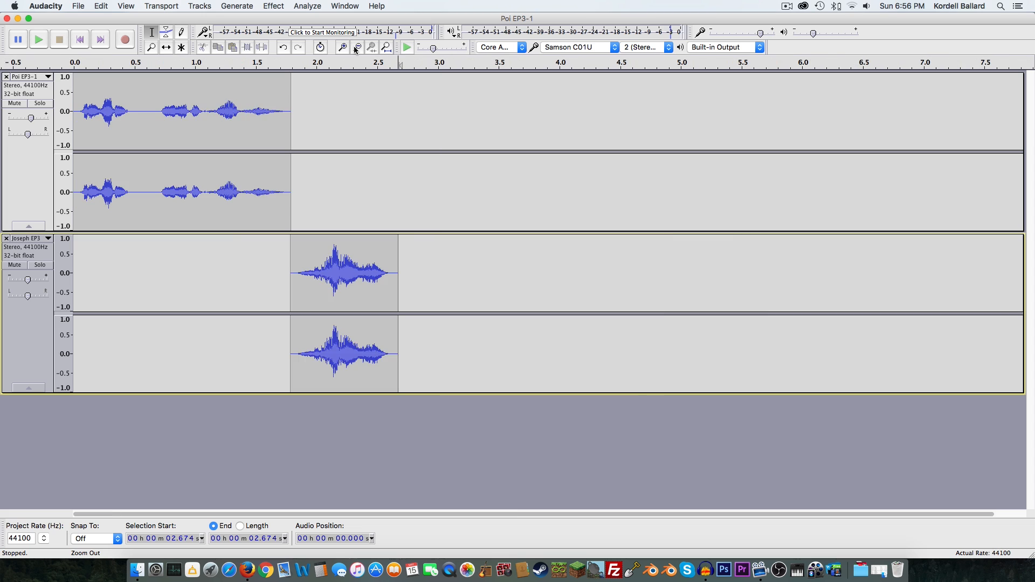
{"action": "left_click", "coordinate": [357, 49]}
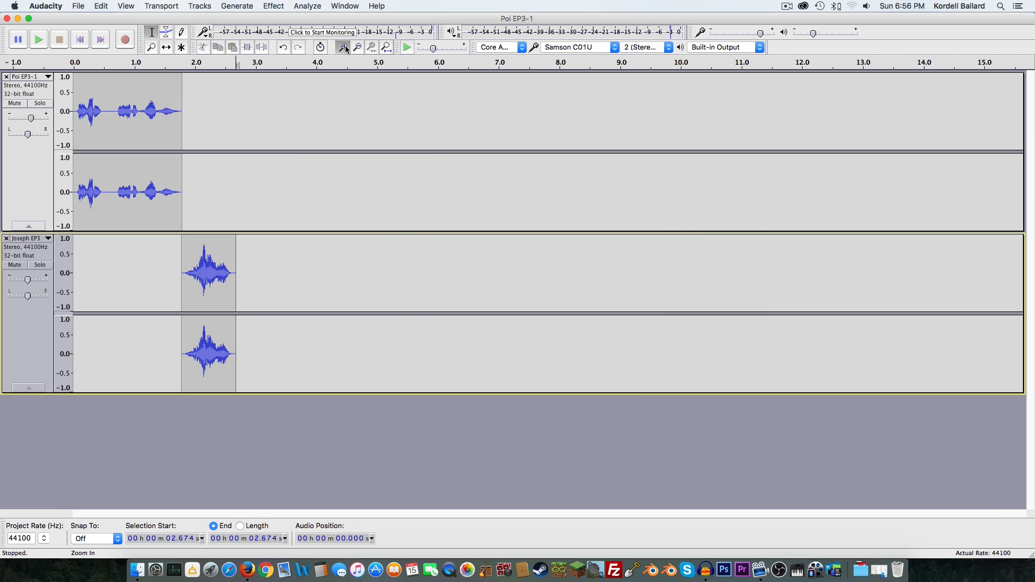
{"action": "left_click", "coordinate": [344, 47]}
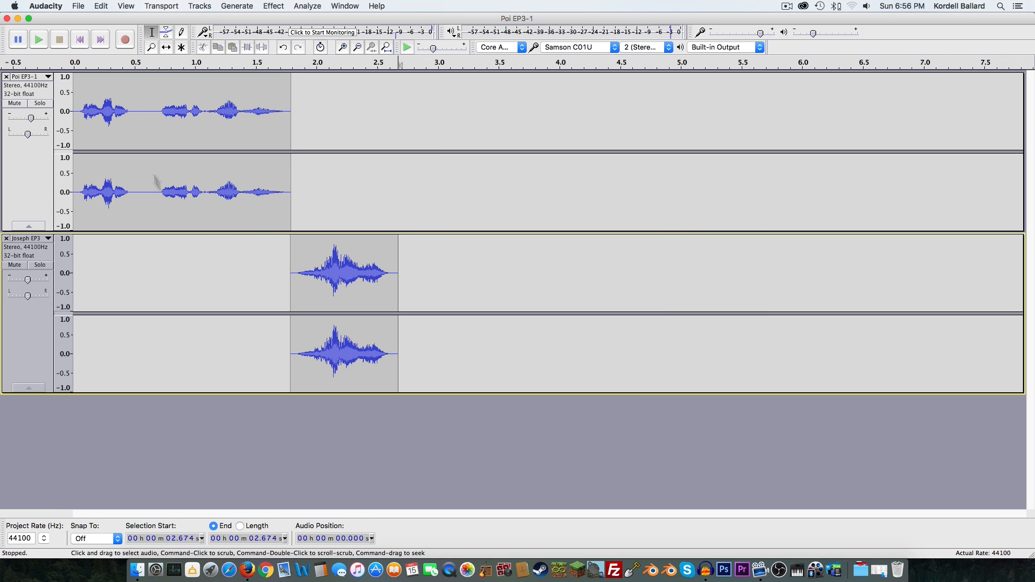
{"action": "left_click", "coordinate": [182, 47]}
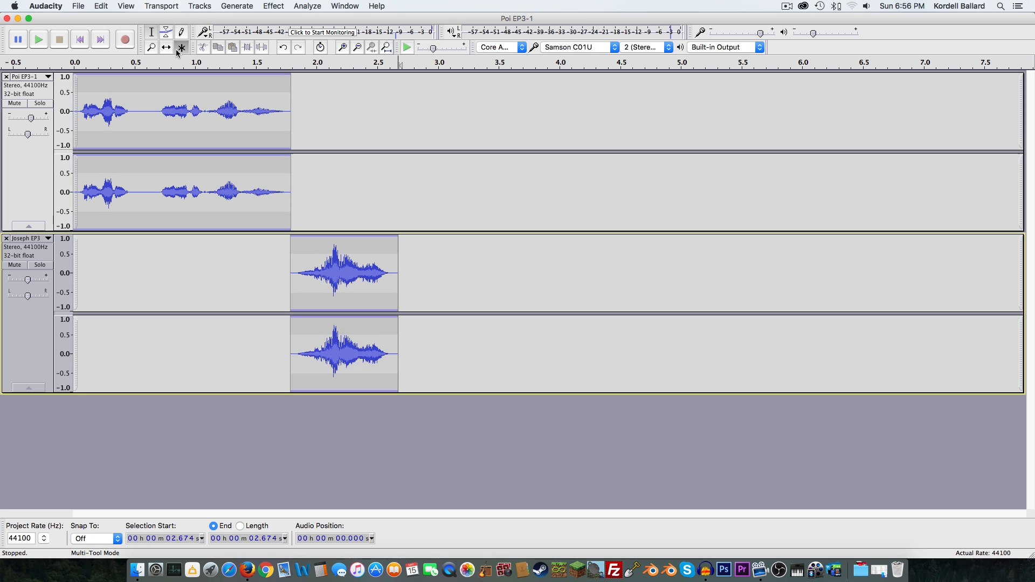
{"action": "left_click", "coordinate": [167, 48]}
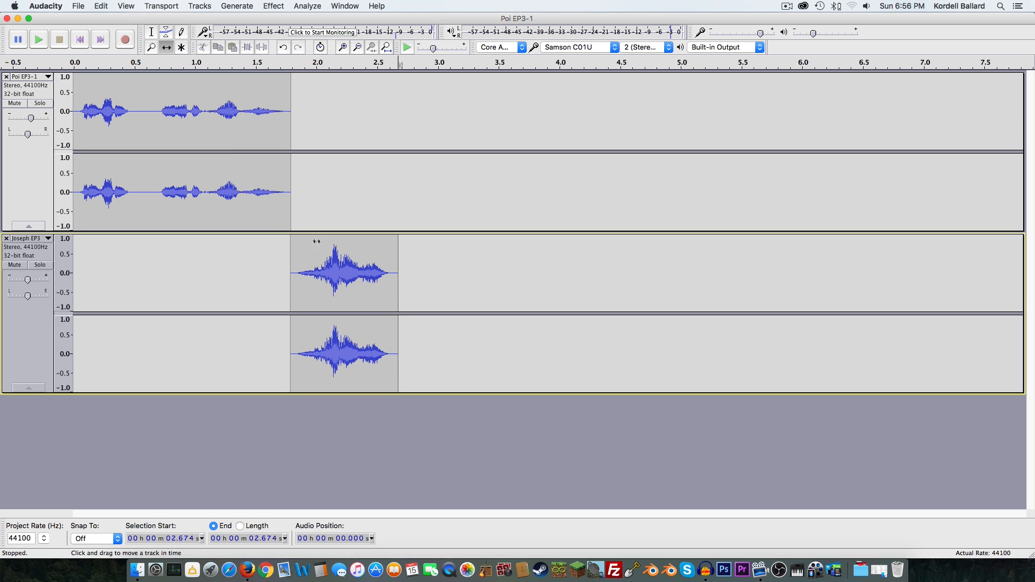
{"action": "left_click_drag", "start_coordinate": [320, 258], "coordinate": [81, 238]}
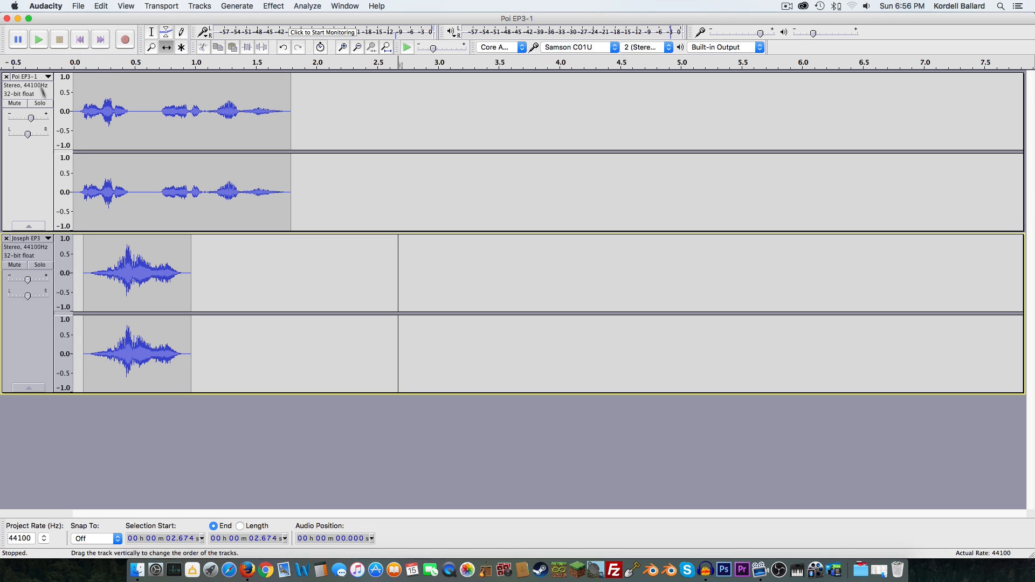
Step: Solo the Joseph track, play it from the start, and turn its solo off again
{"action": "left_click", "coordinate": [43, 266]}
{"action": "left_click", "coordinate": [79, 63]}
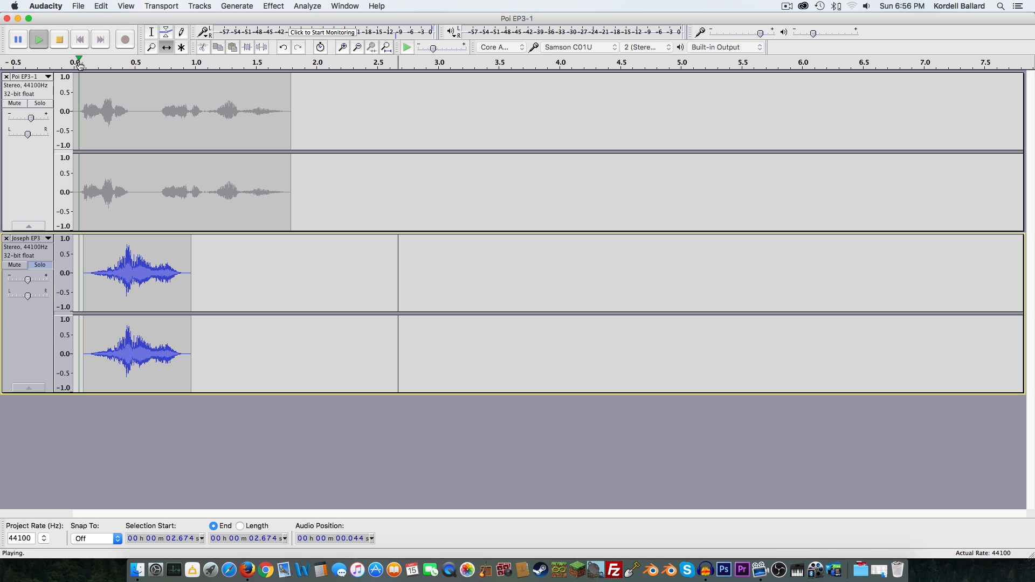
{"action": "key", "text": "space"}
{"action": "left_click", "coordinate": [40, 265]}
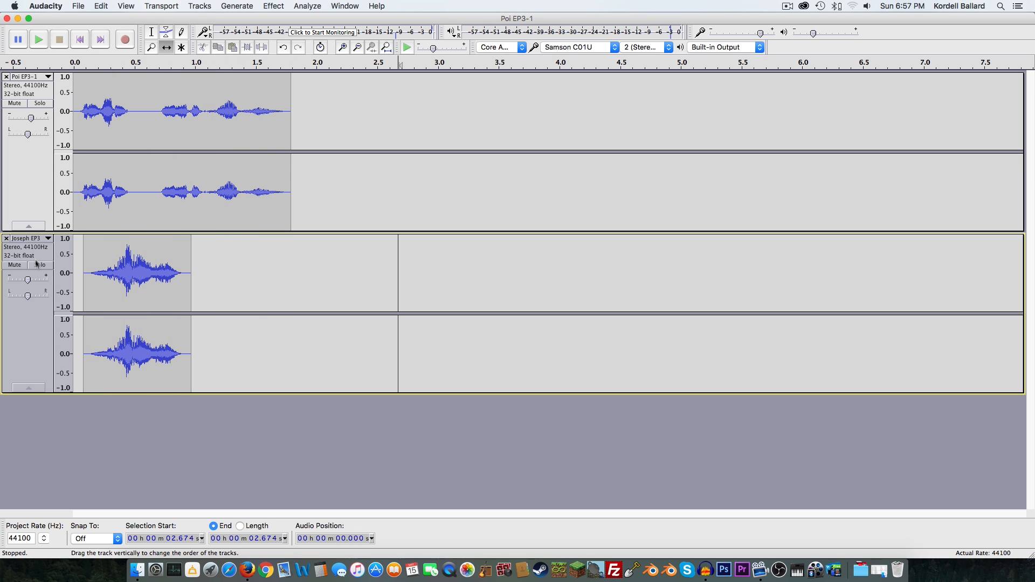
Step: Mute the Poi EP3-1 track, play the project from the start, and unmute the track
{"action": "left_click", "coordinate": [14, 104]}
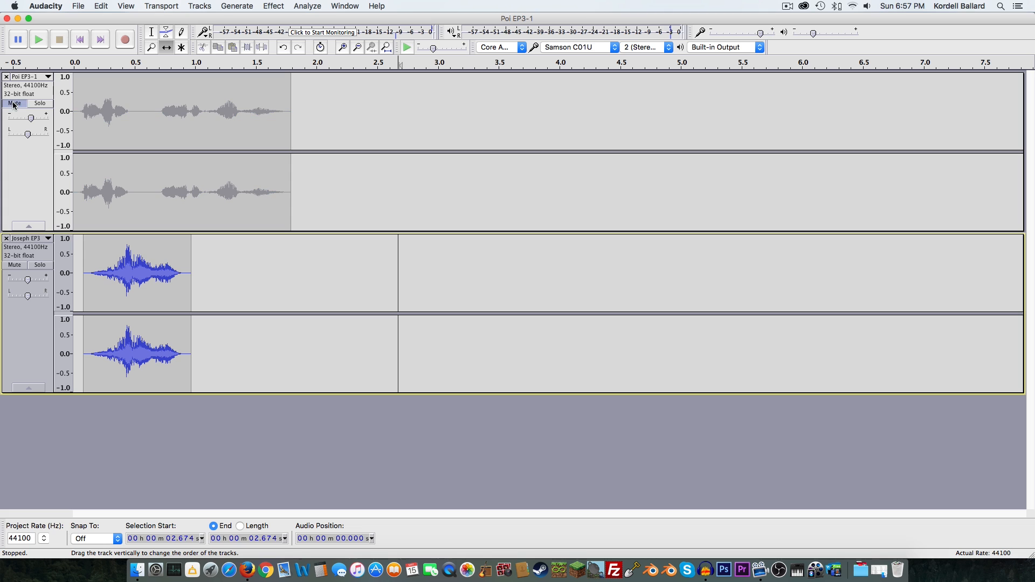
{"action": "left_click", "coordinate": [77, 63]}
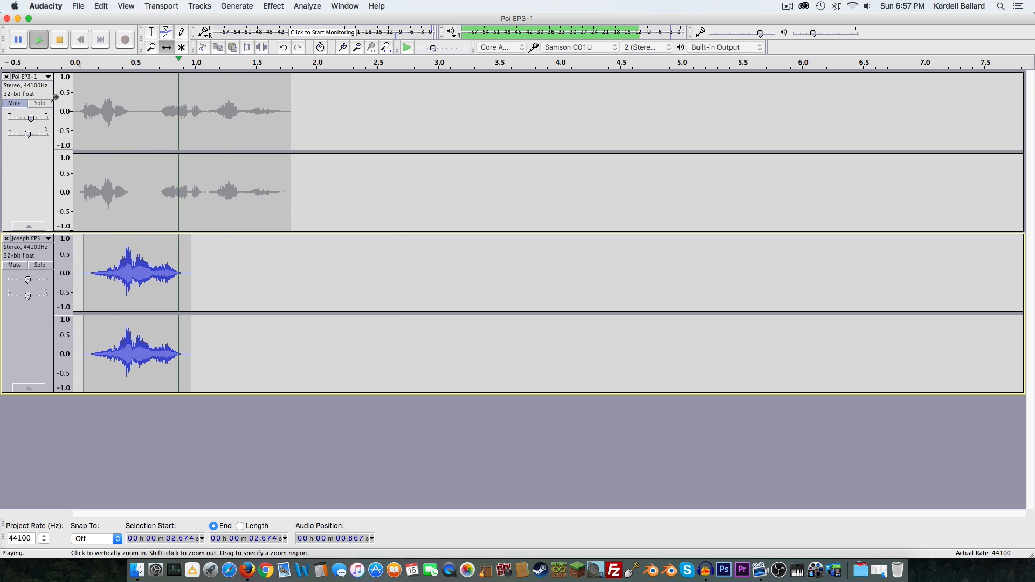
{"action": "left_click", "coordinate": [15, 103]}
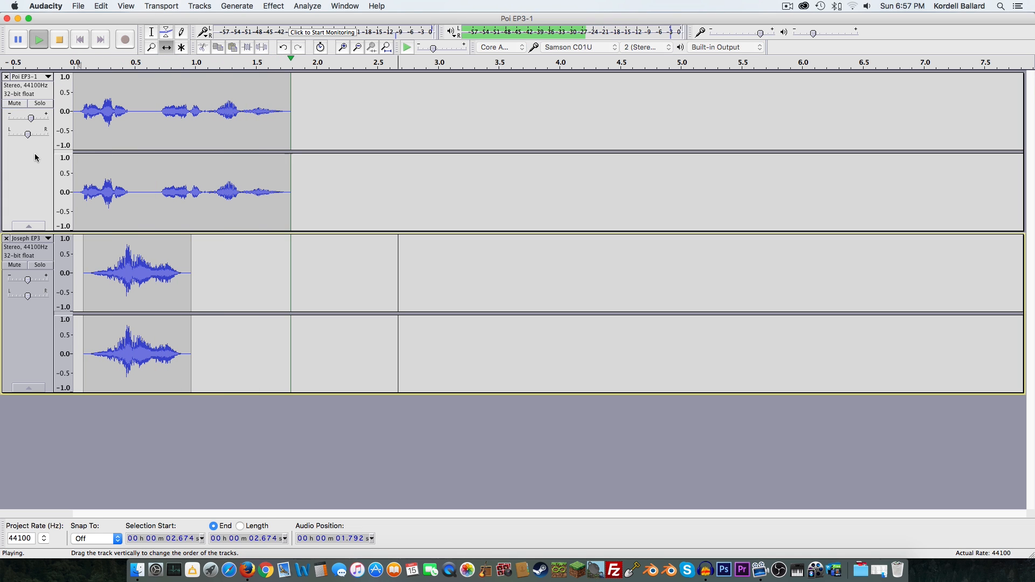
Step: Solo the Poi EP3-1 track, play it from the start, and turn its solo off again
{"action": "left_click", "coordinate": [40, 103]}
{"action": "left_click", "coordinate": [72, 64]}
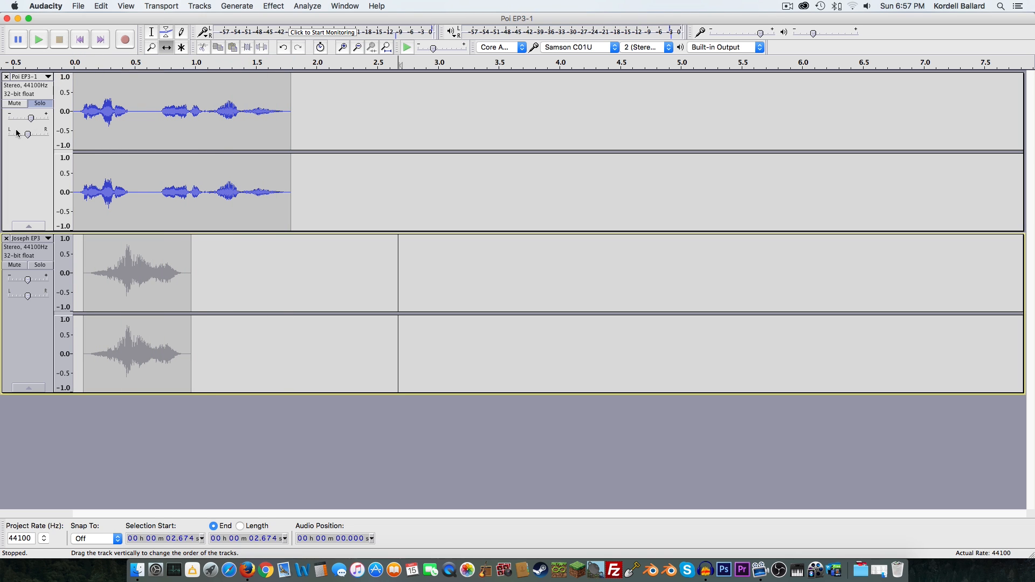
{"action": "left_click", "coordinate": [30, 106]}
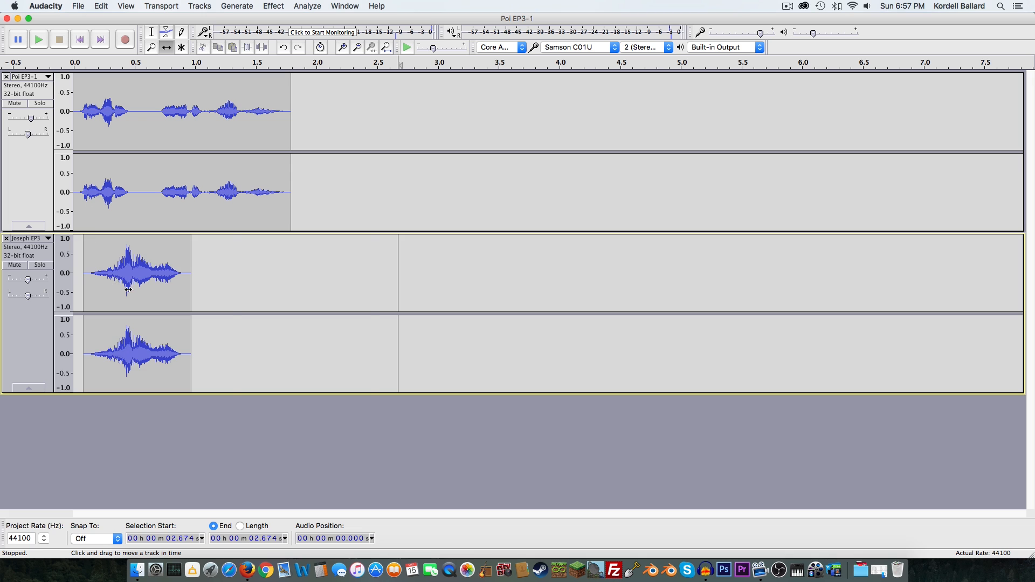
Step: Move the Joseph clip to about 1.79 s, directly after the Poi clip, and play the sequence from the start
{"action": "left_click_drag", "start_coordinate": [128, 290], "coordinate": [336, 264]}
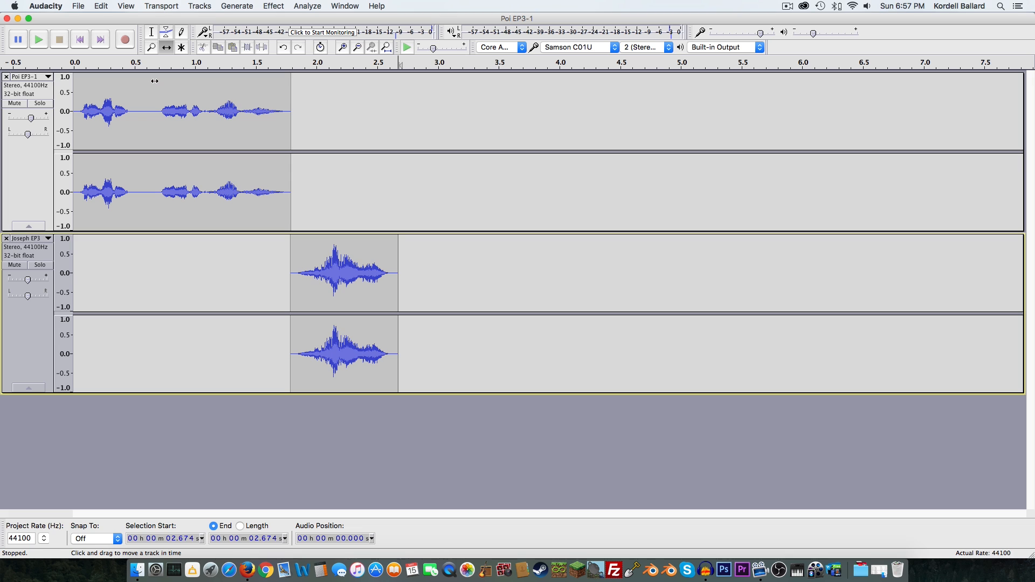
{"action": "left_click", "coordinate": [77, 66]}
Step: Select the entire Joseph clip and lower its volume slightly with the Amplify effect
{"action": "left_click", "coordinate": [152, 32]}
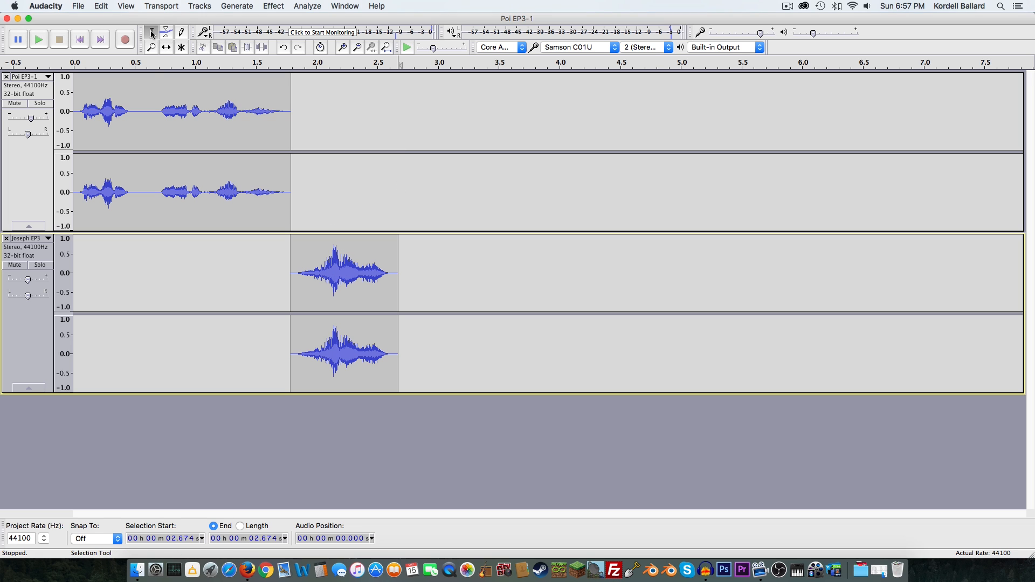
{"action": "double_click", "coordinate": [333, 272]}
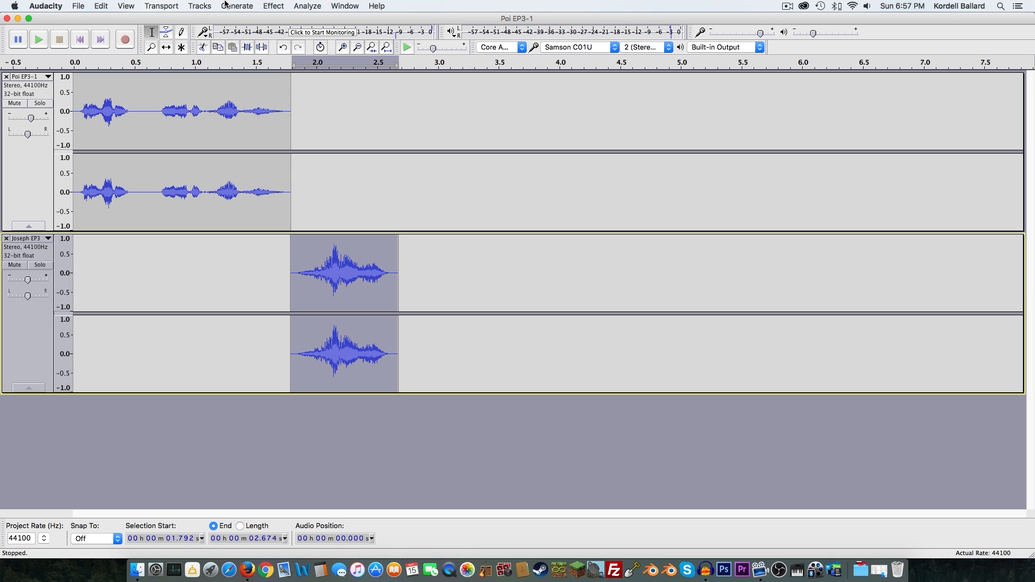
{"action": "left_click", "coordinate": [272, 6]}
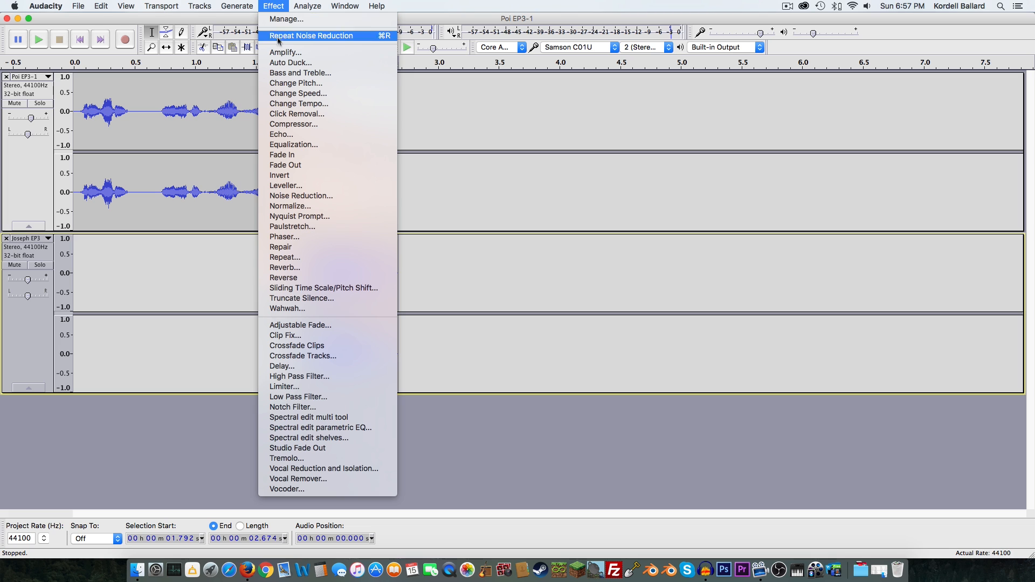
{"action": "left_click", "coordinate": [285, 53]}
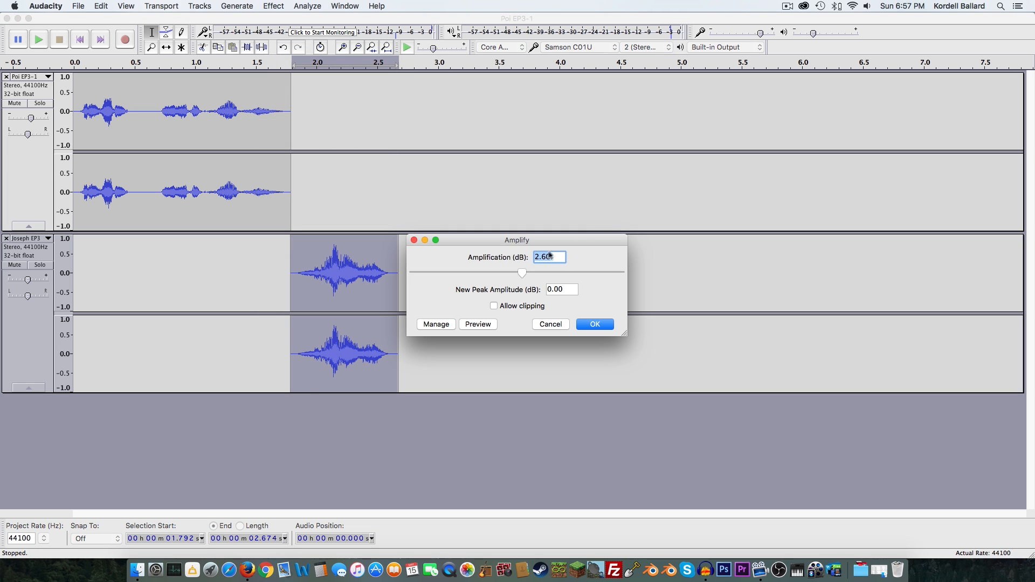
{"action": "left_click_drag", "start_coordinate": [521, 274], "coordinate": [514, 277]}
{"action": "left_click", "coordinate": [596, 324]}
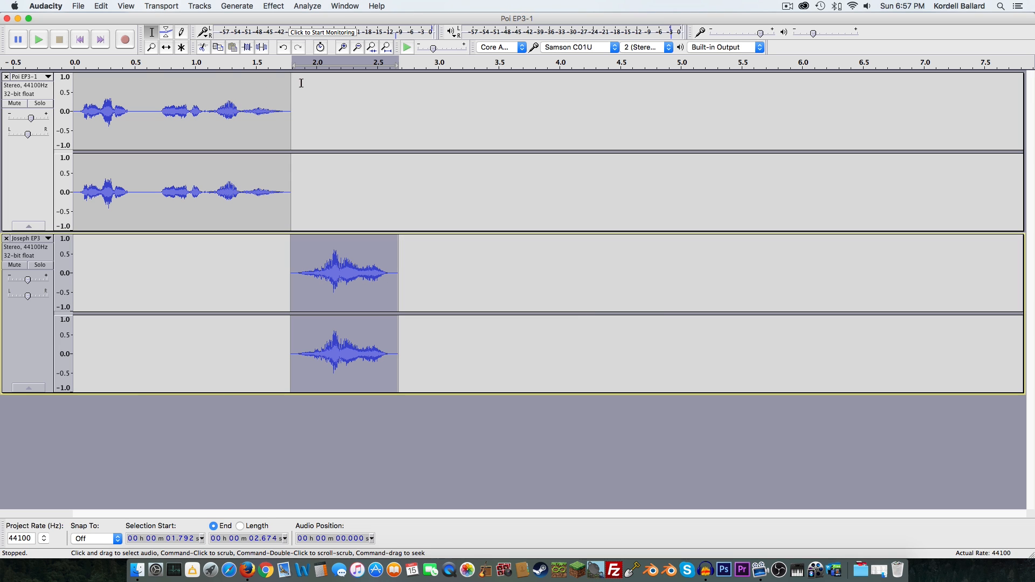
Step: Deselect the Joseph clip and play the sequence from the start to compare the two voices' volume
{"action": "left_click", "coordinate": [72, 59]}
{"action": "left_click", "coordinate": [347, 289]}
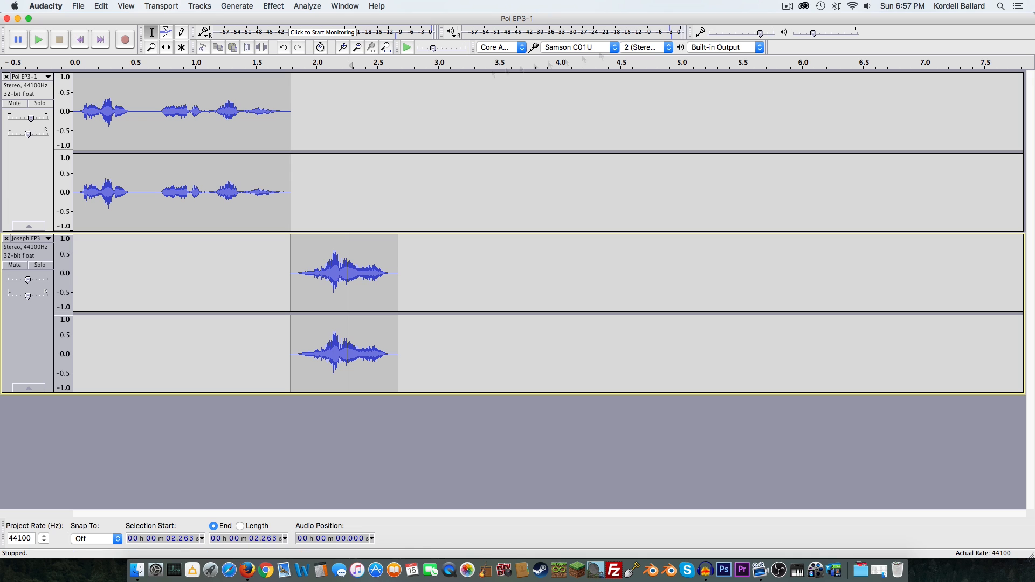
{"action": "left_click", "coordinate": [75, 64]}
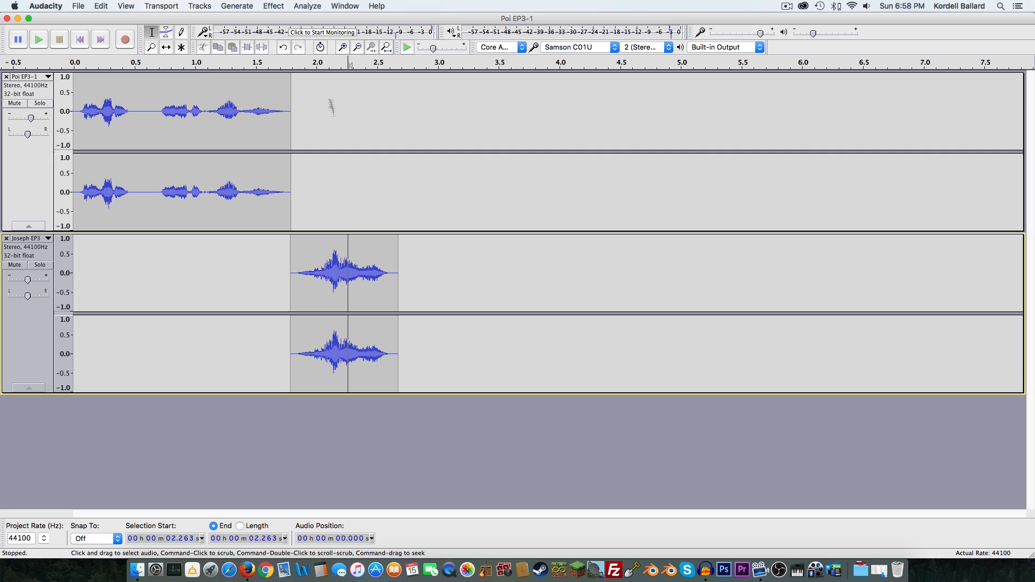
Step: Import RuneMasterGaming EP3-1.mp3 from the RuneMasterGaming folder in Audio Files for CwtC EP3
{"action": "left_click", "coordinate": [79, 6]}
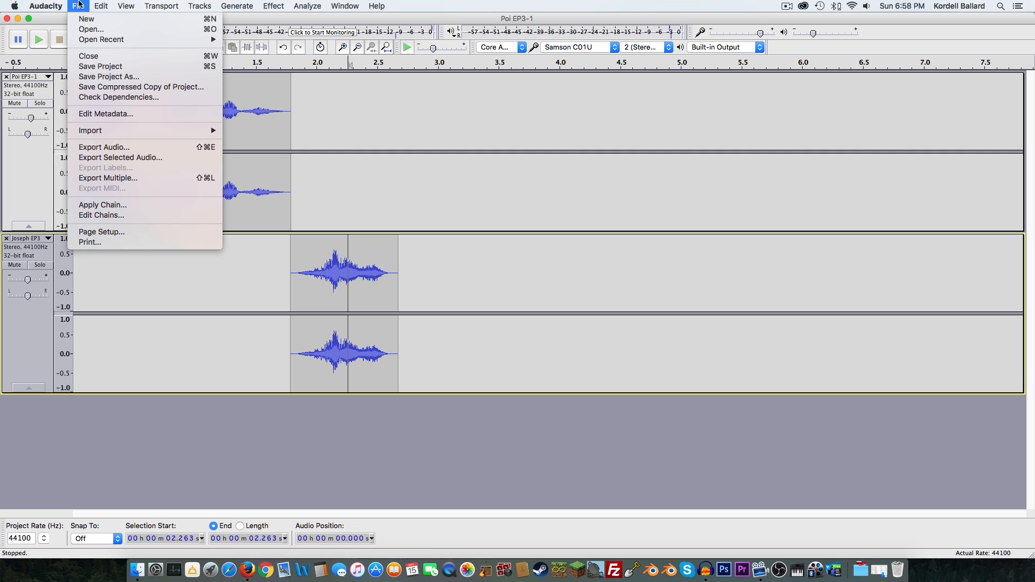
{"action": "left_click", "coordinate": [80, 5]}
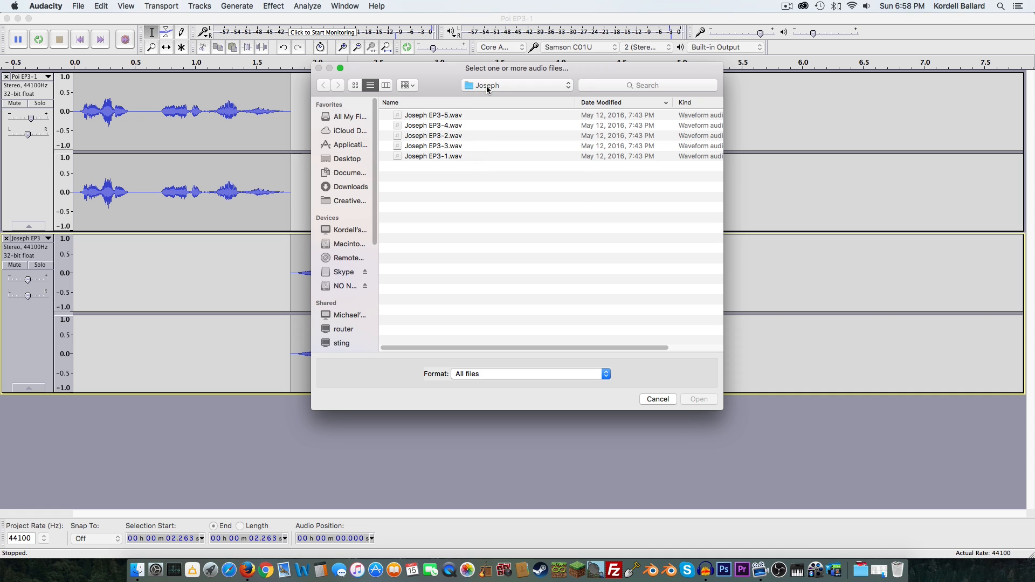
{"action": "left_click", "coordinate": [486, 85]}
{"action": "left_click", "coordinate": [490, 98]}
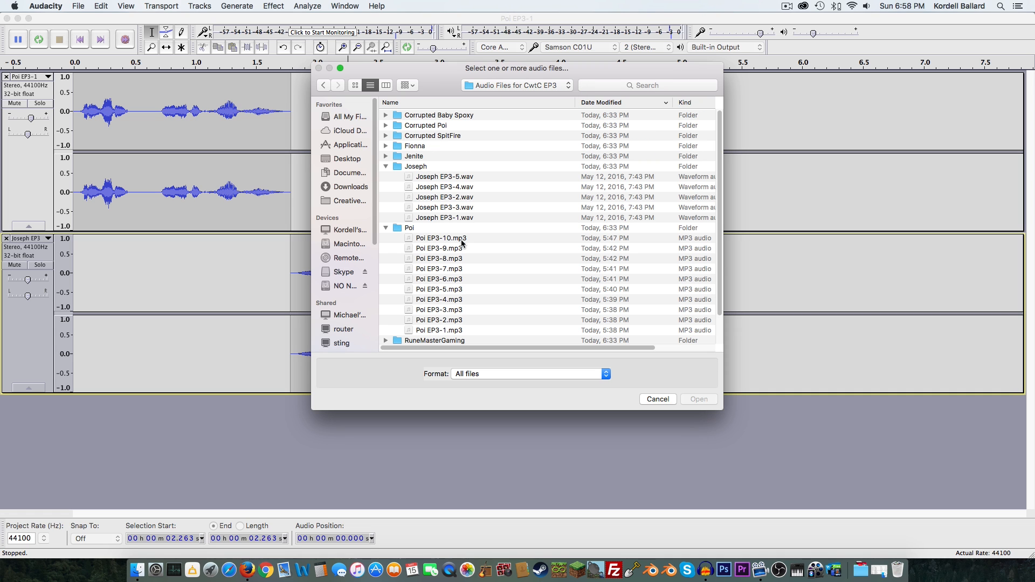
{"action": "left_click", "coordinate": [386, 166]}
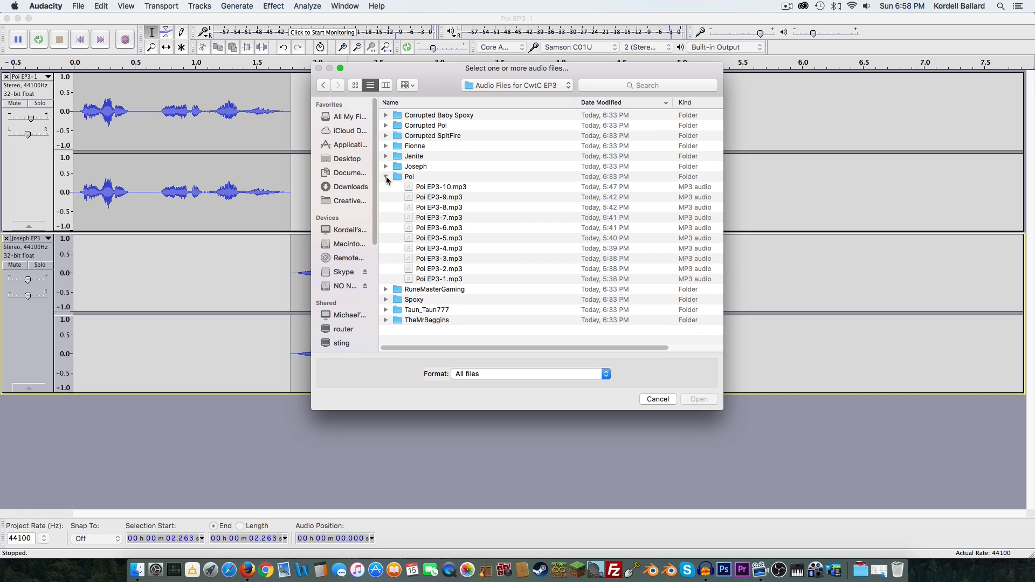
{"action": "left_click", "coordinate": [386, 176]}
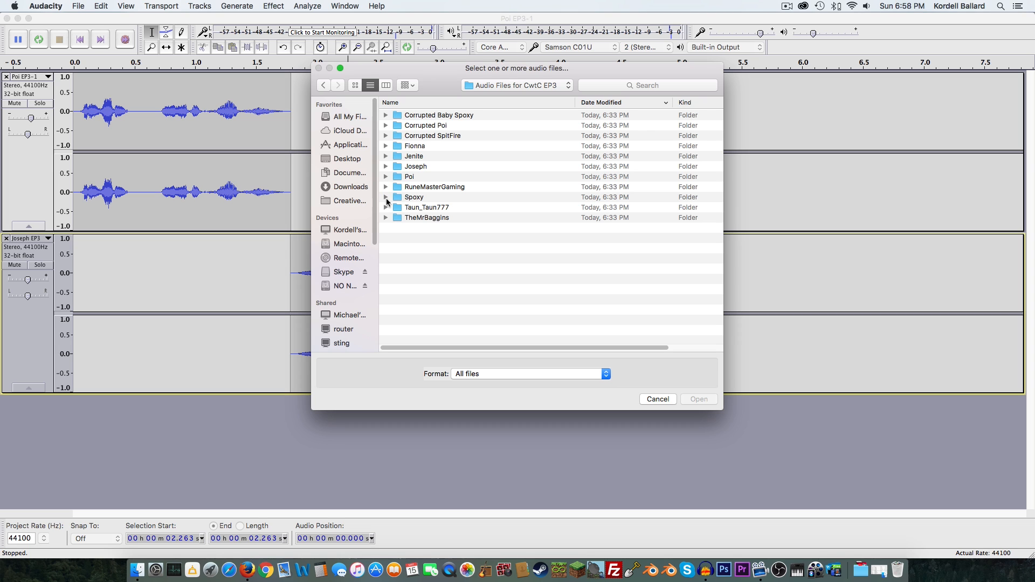
{"action": "left_click", "coordinate": [386, 186]}
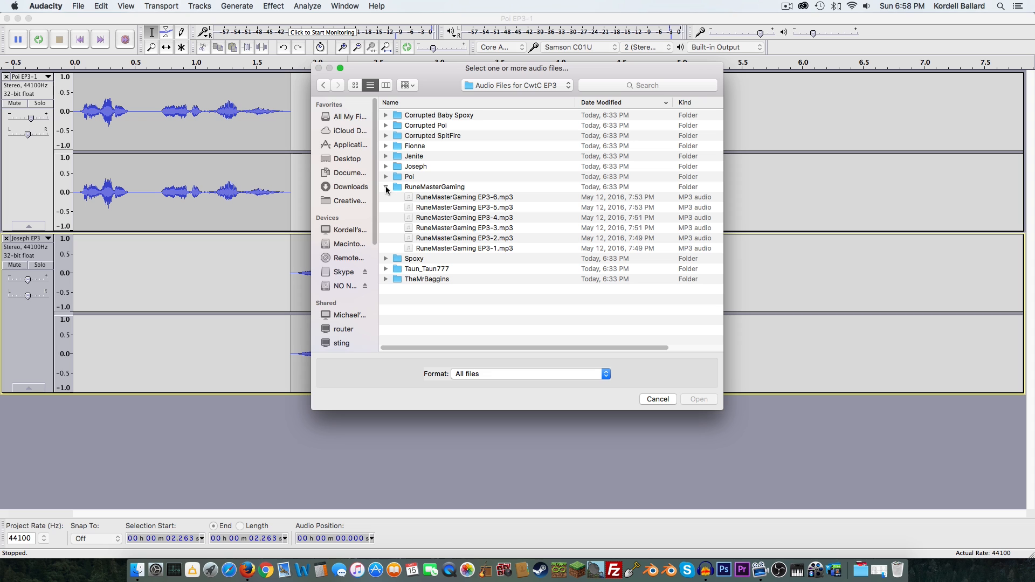
{"action": "left_click", "coordinate": [431, 247]}
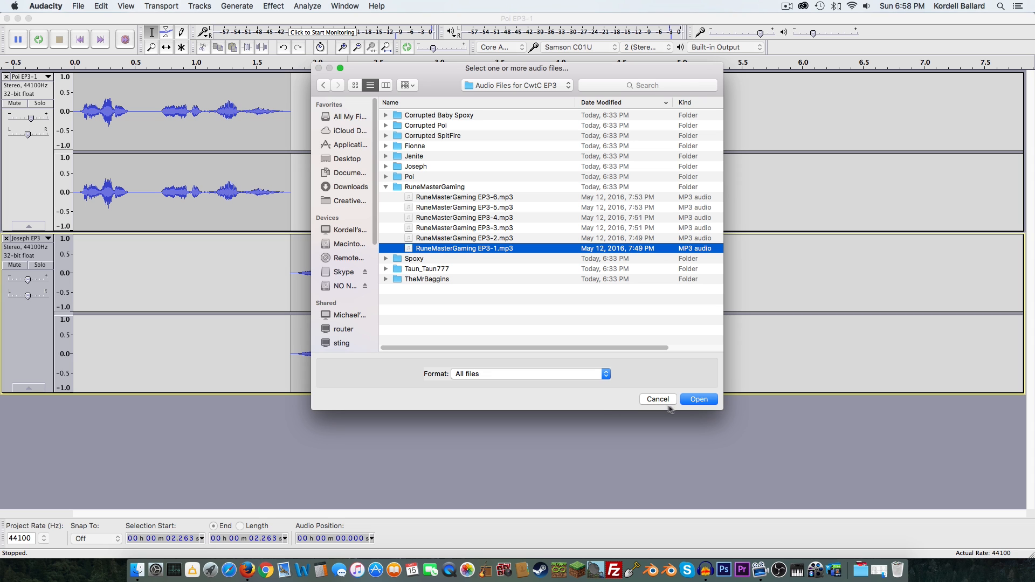
{"action": "left_click", "coordinate": [695, 399]}
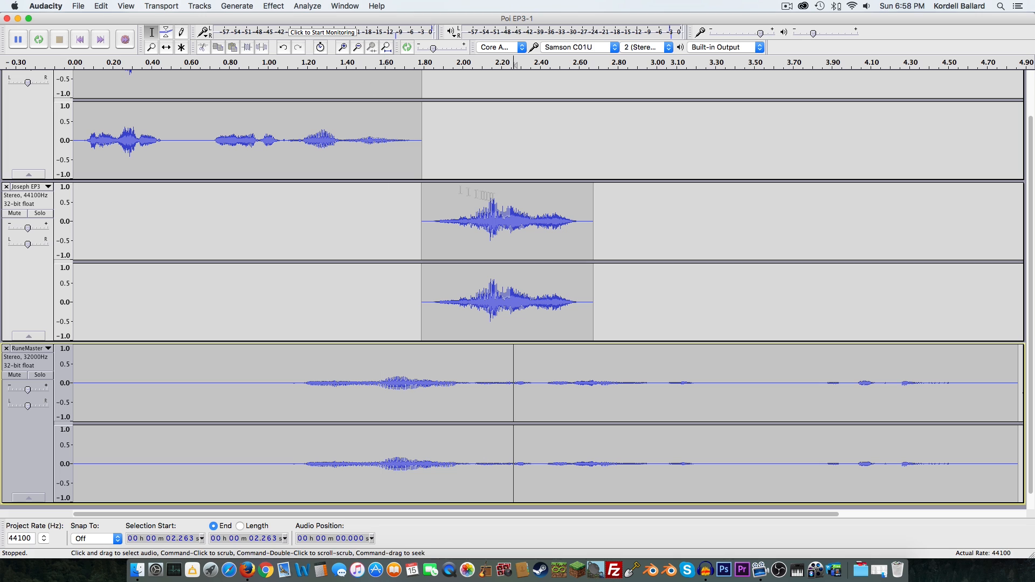
Step: Solo the imported RuneMaster track and play it repeatedly from the start
{"action": "left_click", "coordinate": [357, 48]}
{"action": "left_click", "coordinate": [357, 48]}
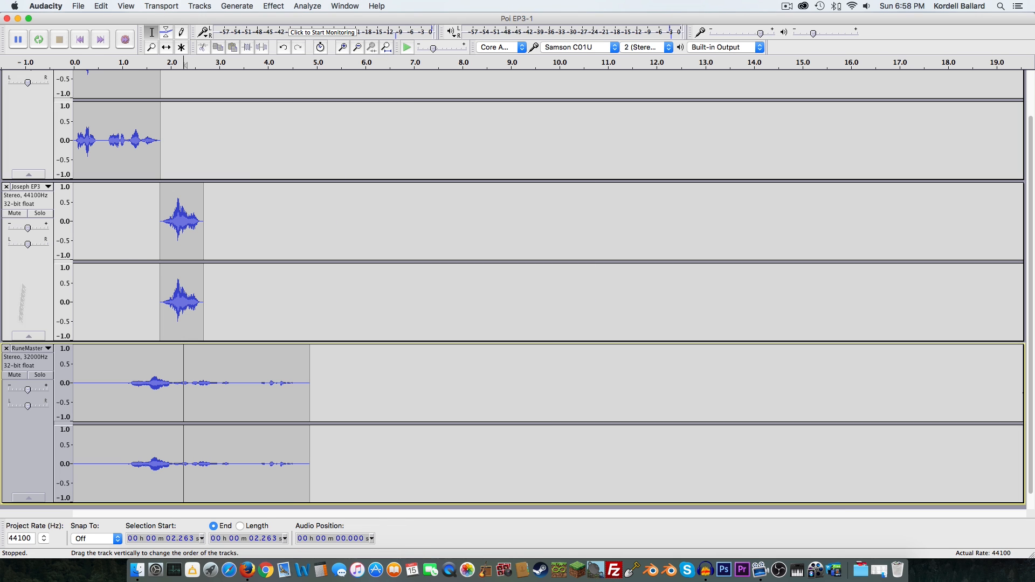
{"action": "left_click", "coordinate": [40, 375]}
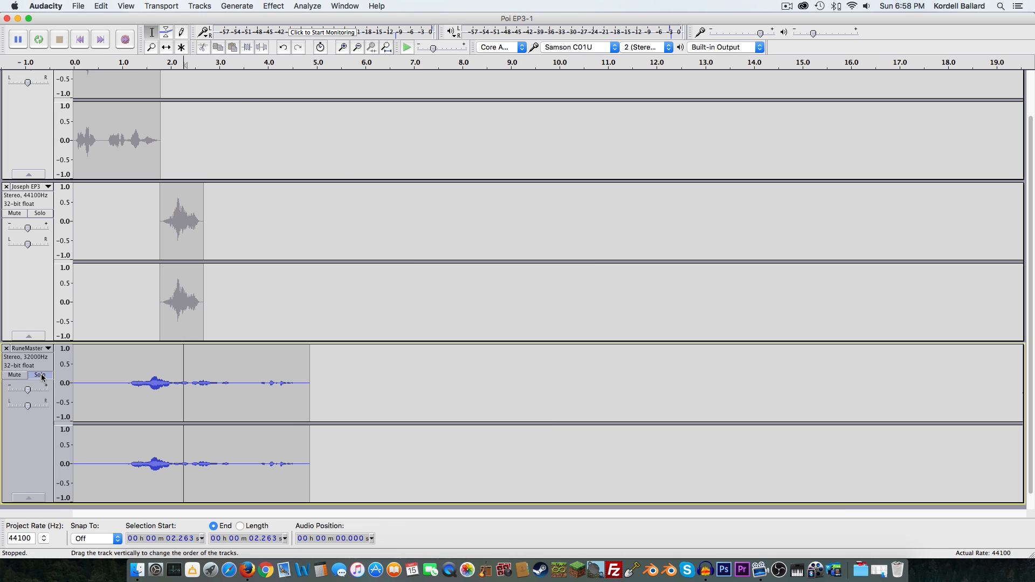
{"action": "left_click", "coordinate": [74, 63]}
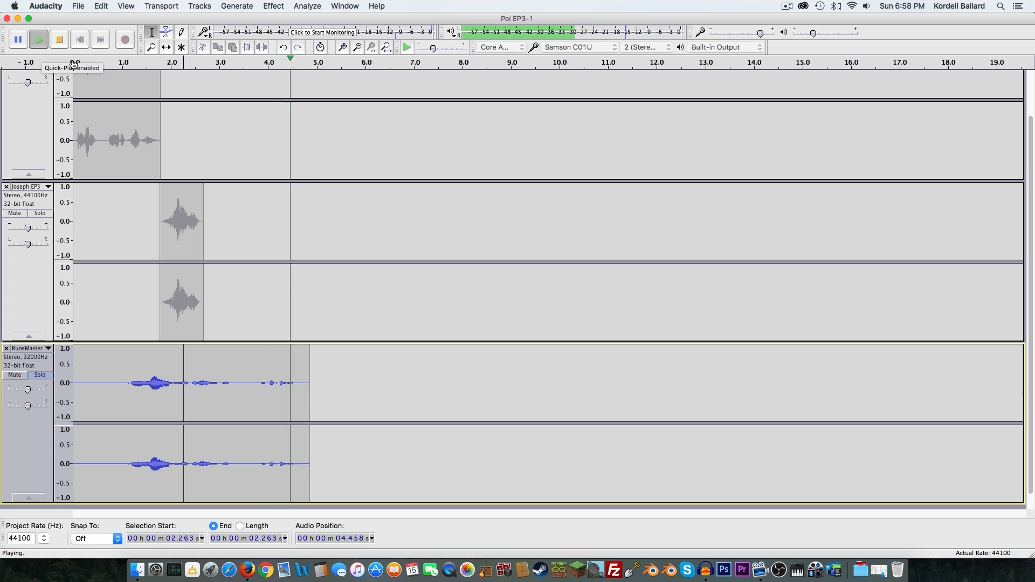
{"action": "left_click", "coordinate": [74, 63]}
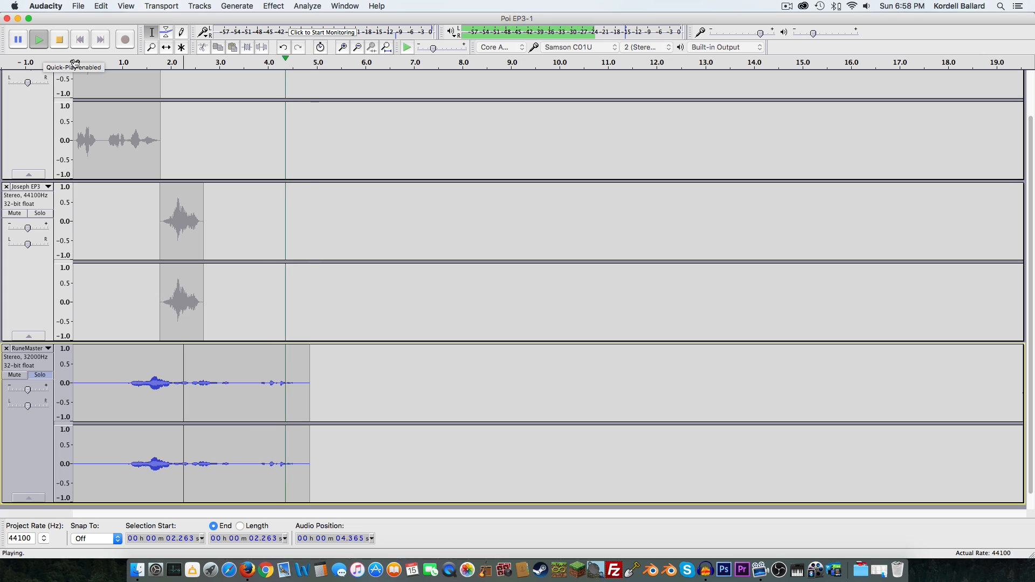
{"action": "left_click", "coordinate": [75, 64]}
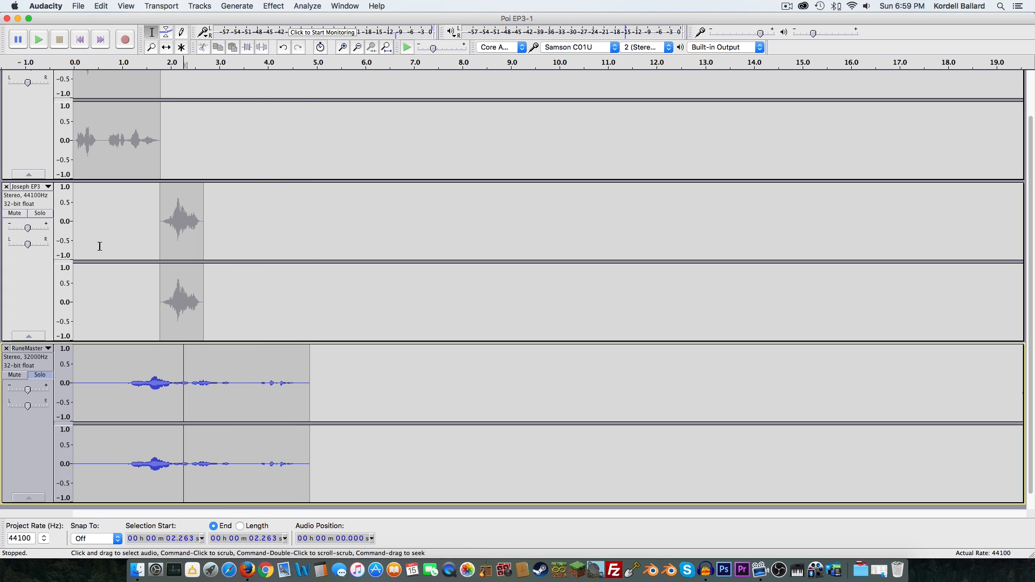
{"action": "left_click", "coordinate": [74, 65]}
Step: Delete about 1.03 s of silence before the speech in the RuneMaster clip and the silence after its last words
{"action": "left_click_drag", "start_coordinate": [123, 383], "coordinate": [63, 386]}
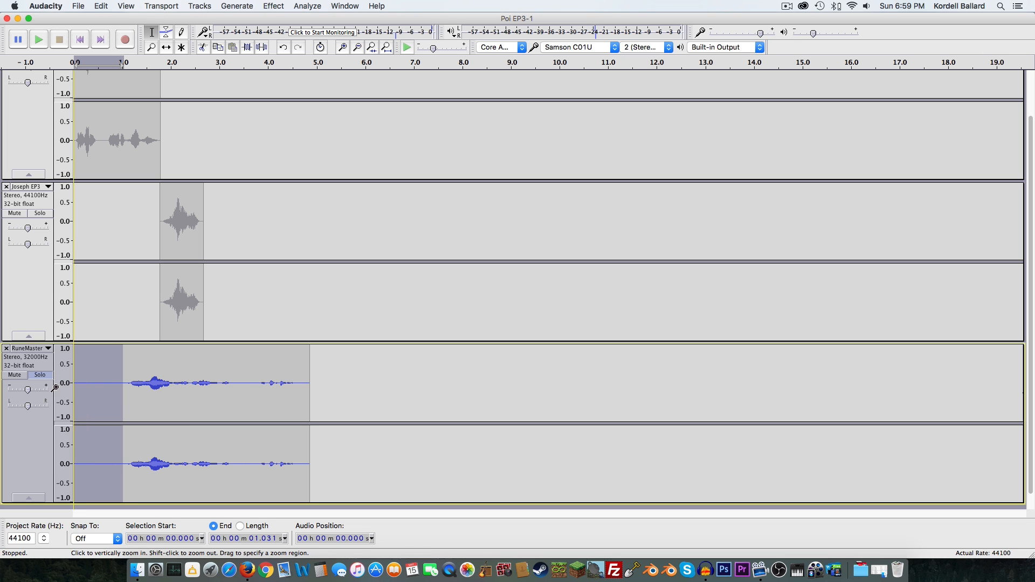
{"action": "key", "text": "Delete"}
{"action": "left_click_drag", "start_coordinate": [249, 382], "coordinate": [261, 384]}
{"action": "key", "text": "Delete"}
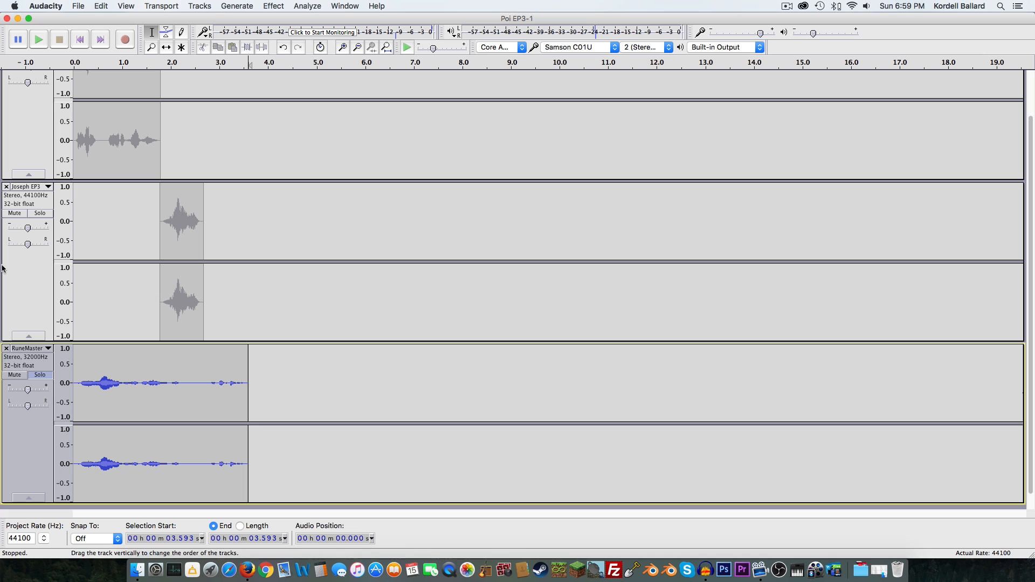
Step: Shift the trimmed RuneMaster clip in time so it starts where the clip on the track above ends
{"action": "left_click", "coordinate": [166, 47]}
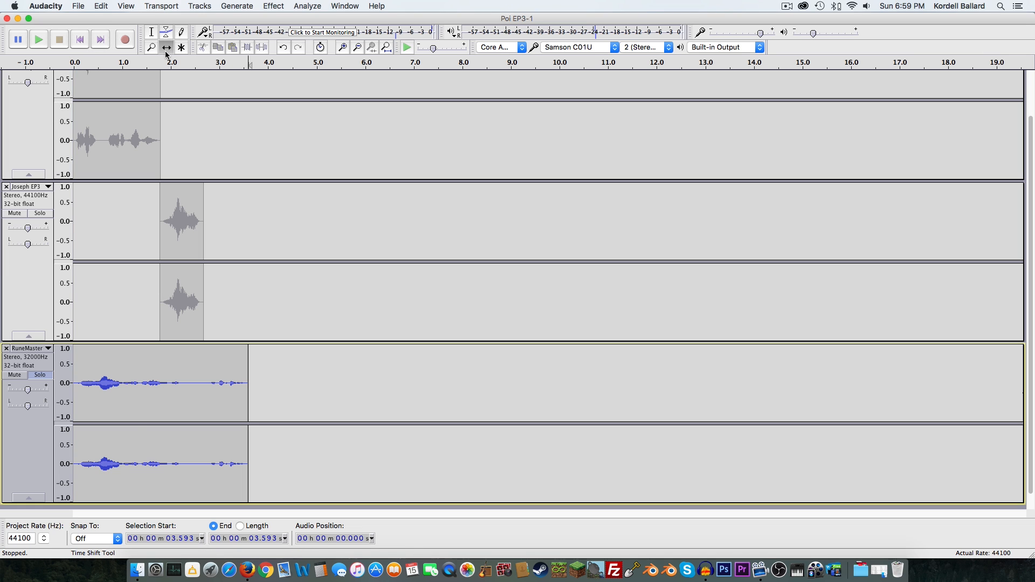
{"action": "left_click_drag", "start_coordinate": [136, 382], "coordinate": [268, 376]}
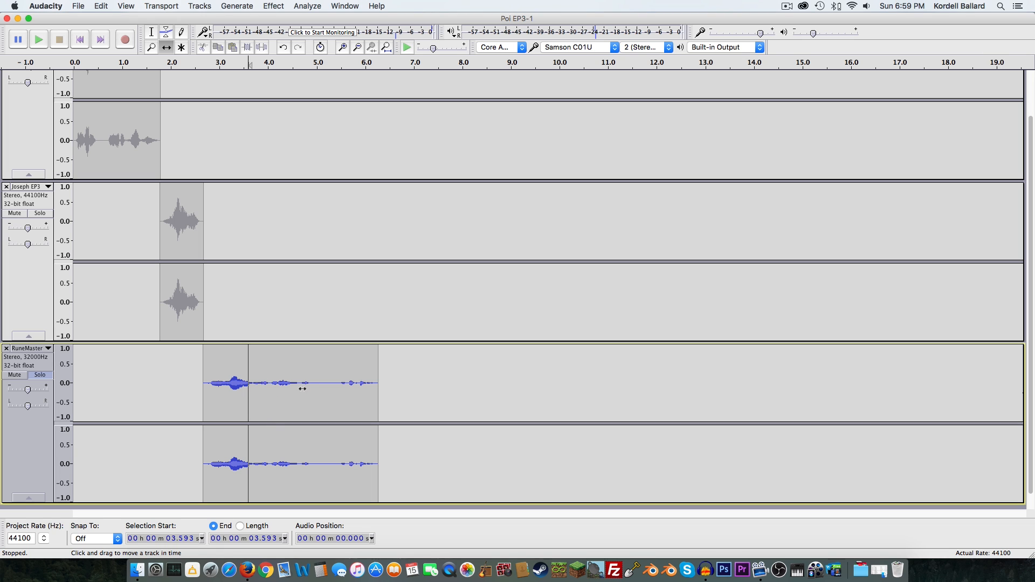
{"action": "left_click", "coordinate": [151, 32]}
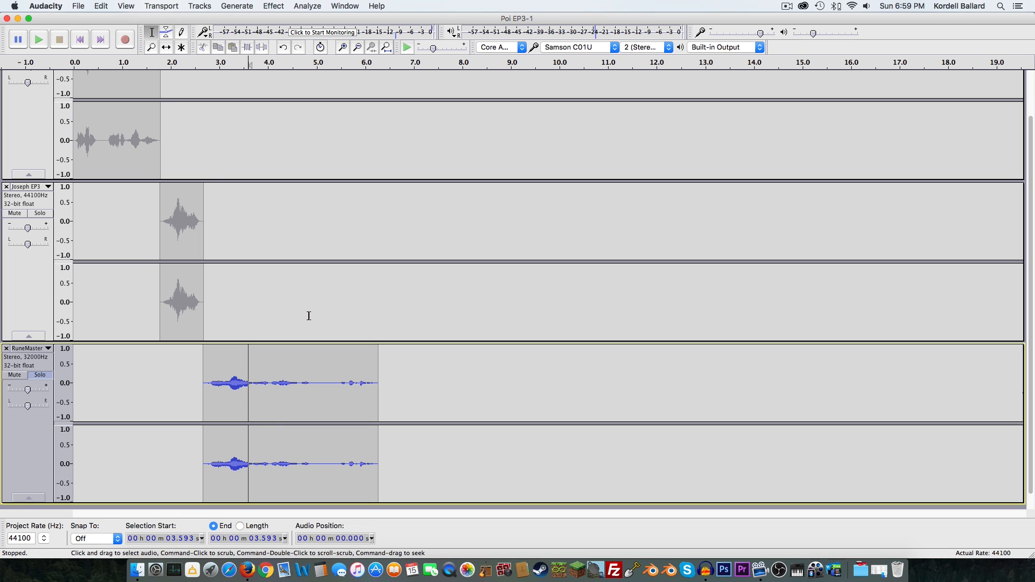
Step: Amplify the RuneMaster clip's quiet final phrase, from about 5.46 to 6.27 s, by 16.60 dB, previewing different levels before applying
{"action": "left_click_drag", "start_coordinate": [339, 376], "coordinate": [379, 382]}
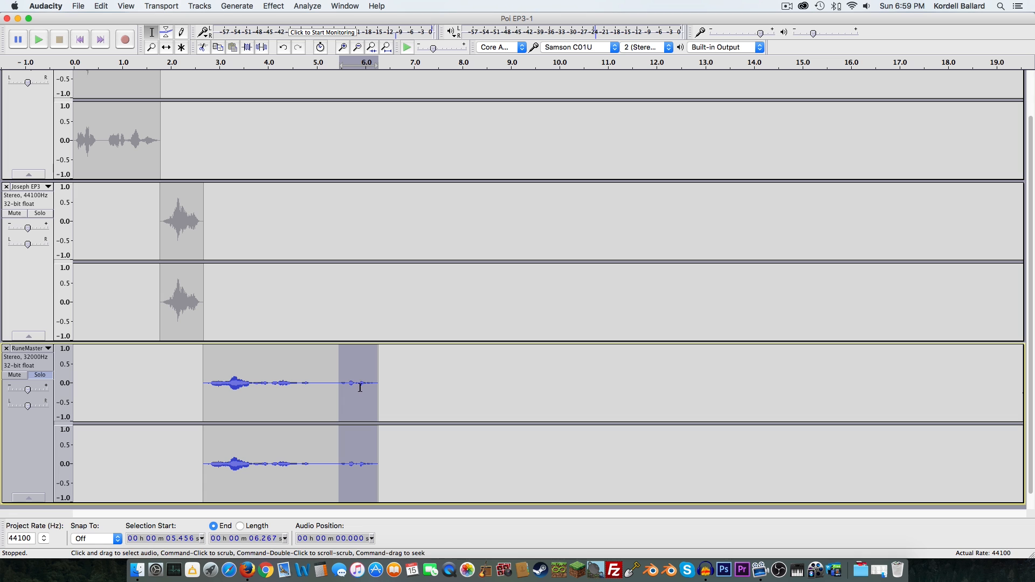
{"action": "left_click", "coordinate": [278, 7]}
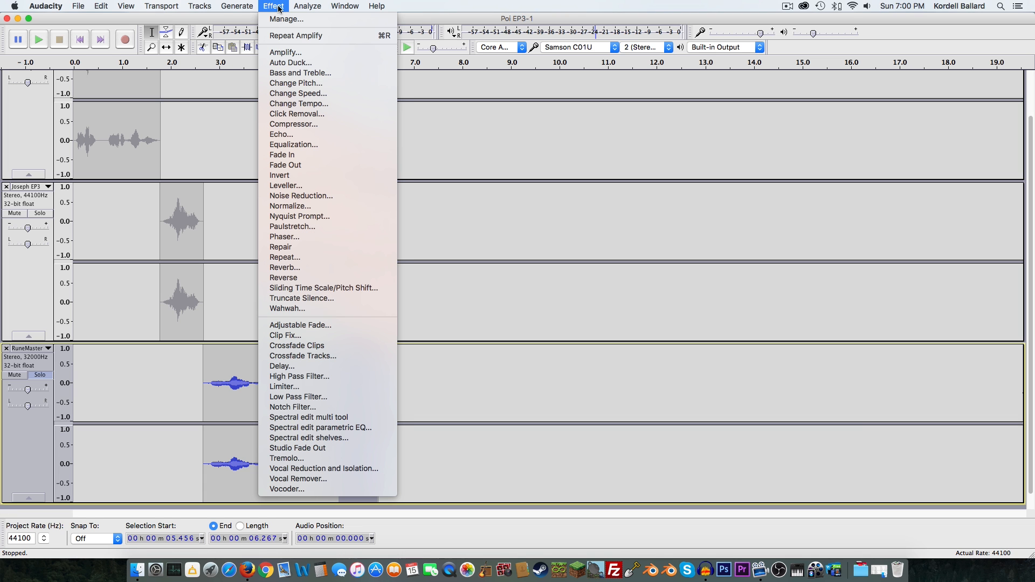
{"action": "left_click", "coordinate": [291, 52]}
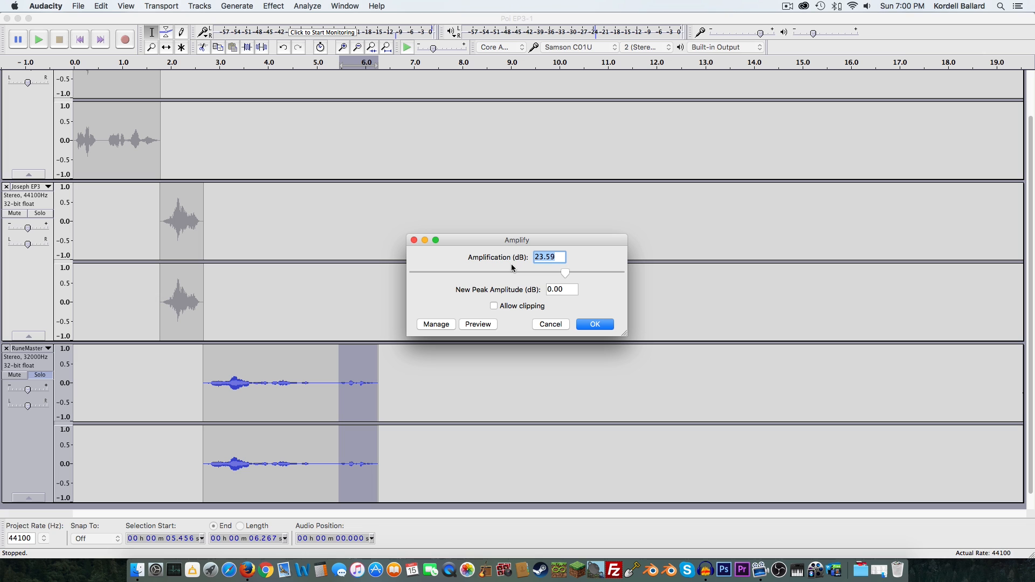
{"action": "left_click", "coordinate": [475, 326]}
{"action": "left_click_drag", "start_coordinate": [564, 269], "coordinate": [538, 277]}
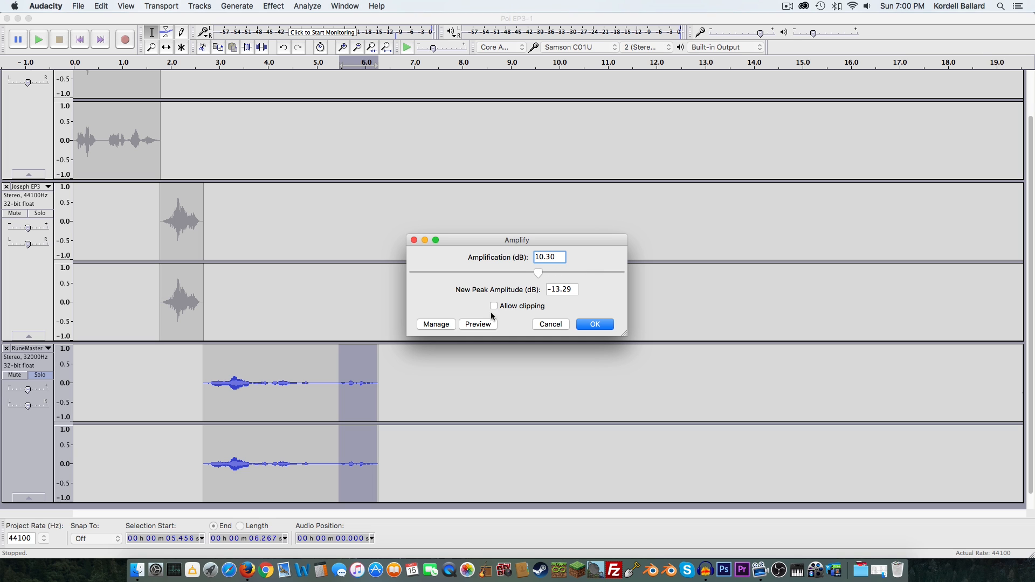
{"action": "left_click", "coordinate": [477, 324]}
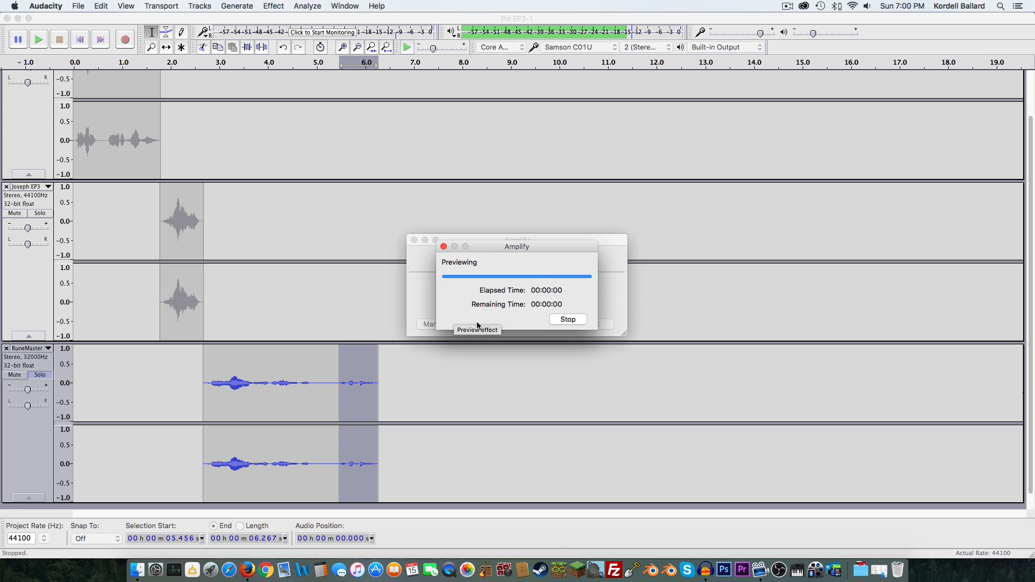
{"action": "left_click_drag", "start_coordinate": [538, 270], "coordinate": [552, 273]}
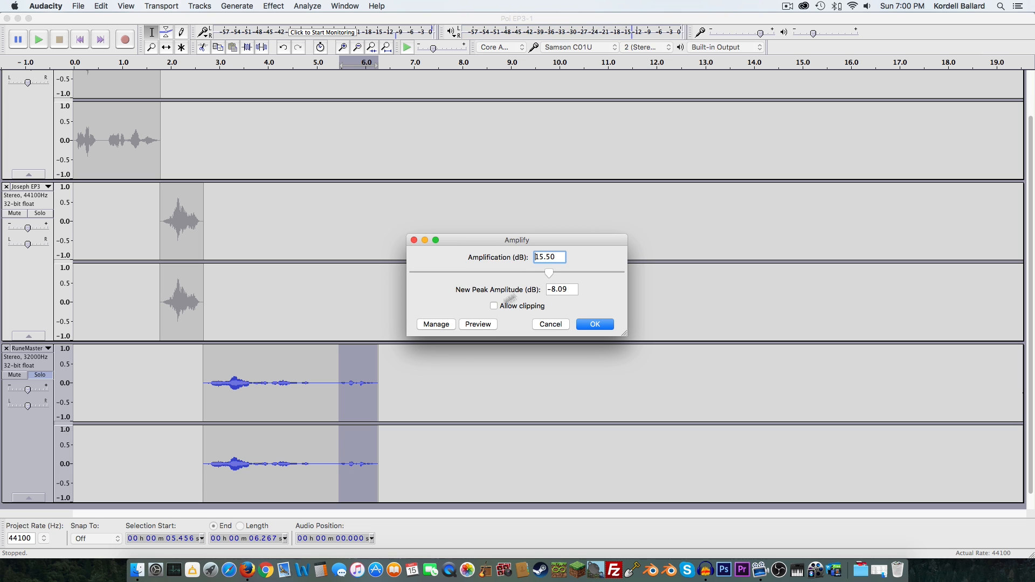
{"action": "left_click", "coordinate": [481, 325]}
{"action": "left_click_drag", "start_coordinate": [549, 274], "coordinate": [551, 274]}
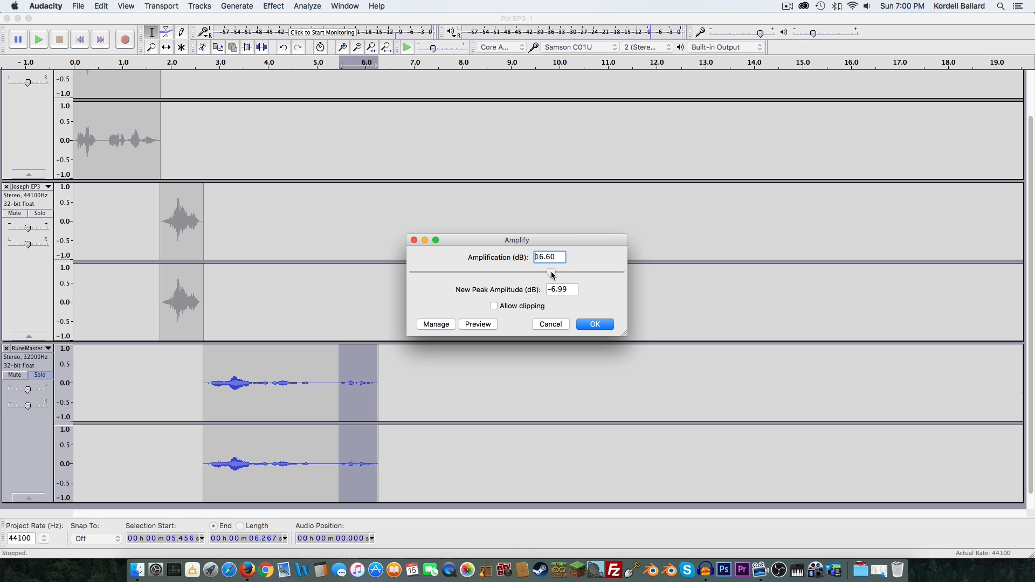
{"action": "left_click", "coordinate": [479, 324]}
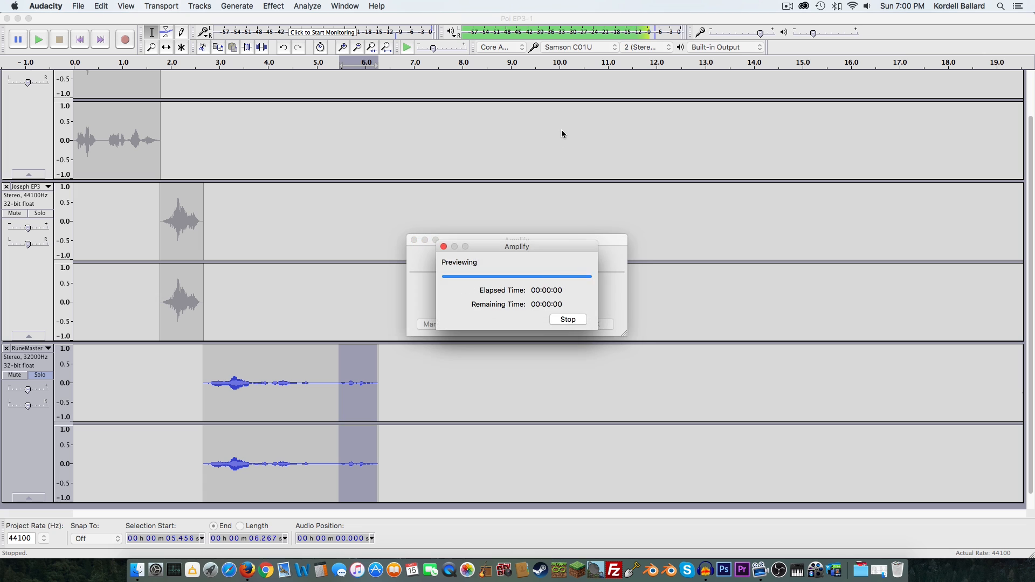
{"action": "left_click", "coordinate": [593, 324]}
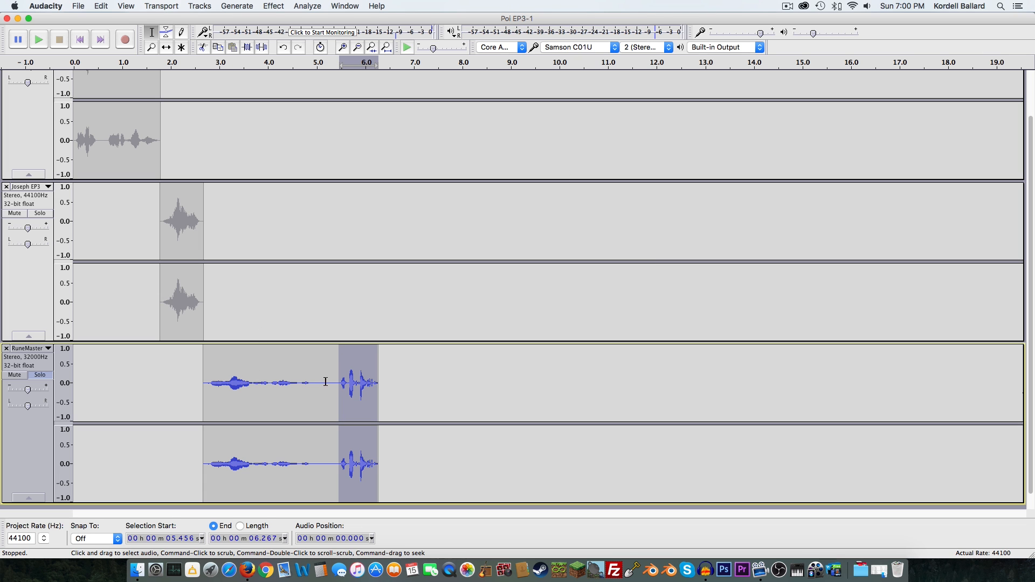
Step: Amplify the RuneMaster clip's first phrase, from about 2.8 to 4.89 s, by 8.00 dB after listening to it
{"action": "left_click_drag", "start_coordinate": [311, 382], "coordinate": [208, 385]}
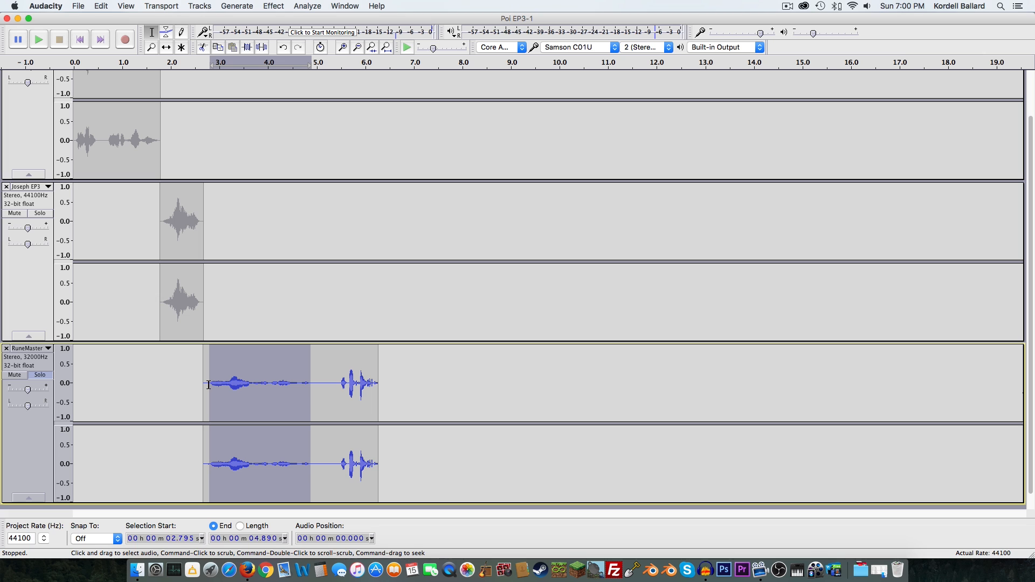
{"action": "left_click", "coordinate": [210, 61]}
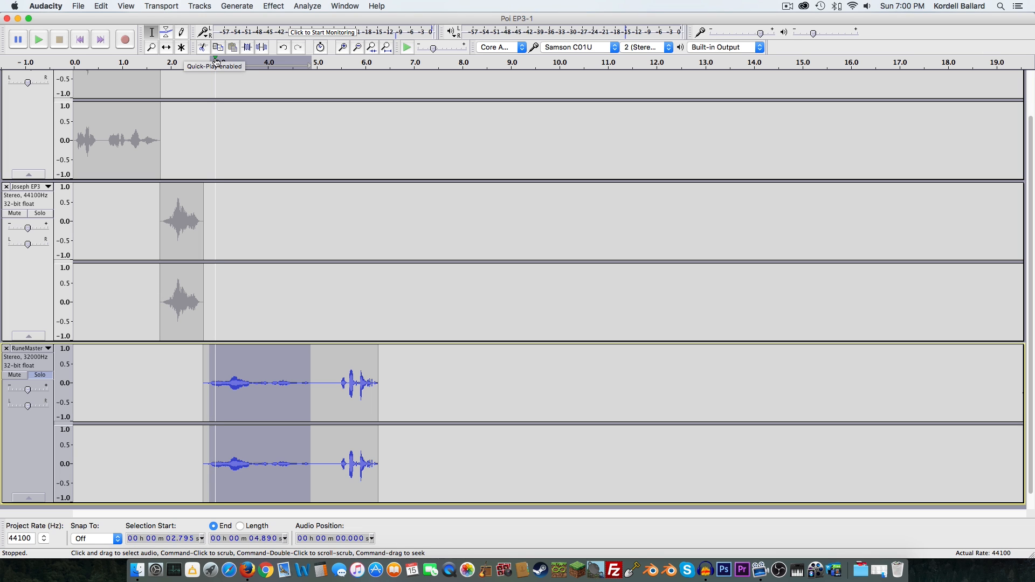
{"action": "left_click", "coordinate": [215, 61]}
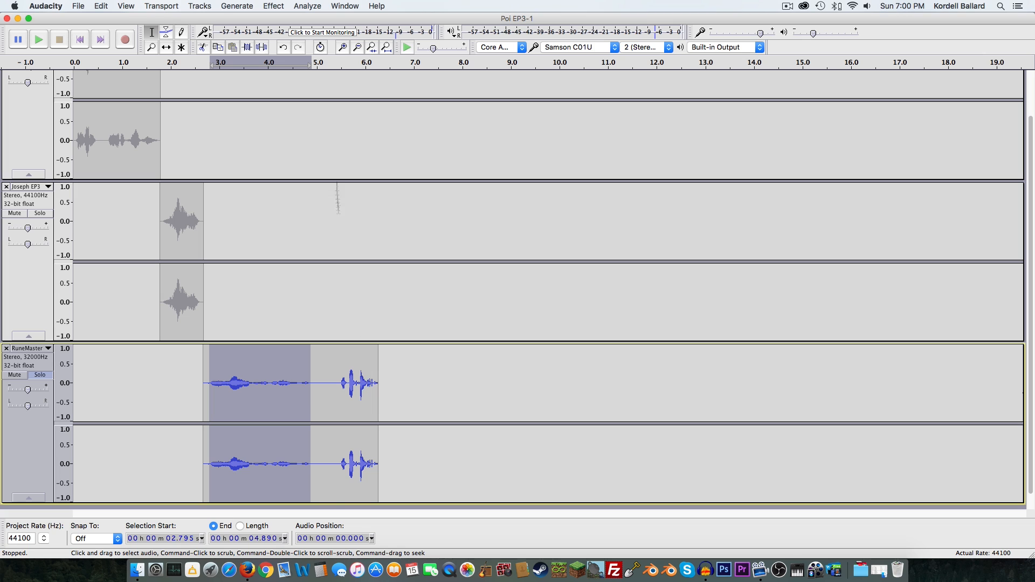
{"action": "left_click", "coordinate": [337, 67]}
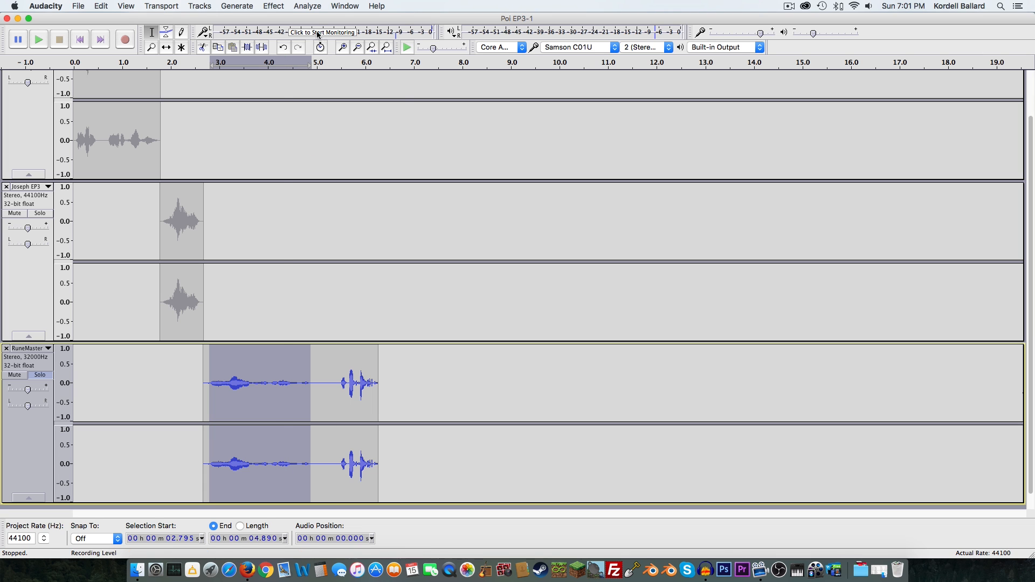
{"action": "left_click", "coordinate": [310, 6]}
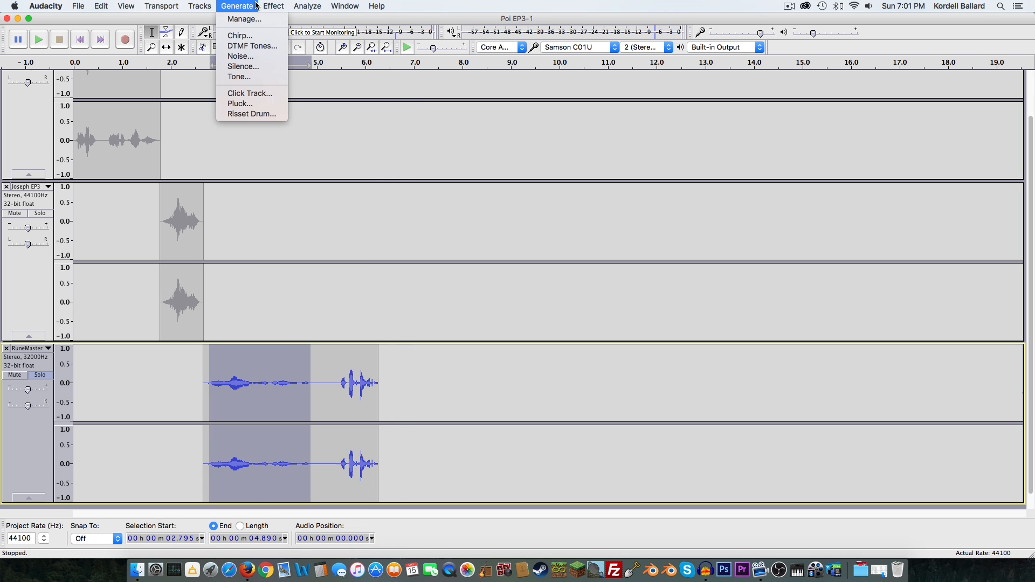
{"action": "mouse_move", "coordinate": [271, 5]}
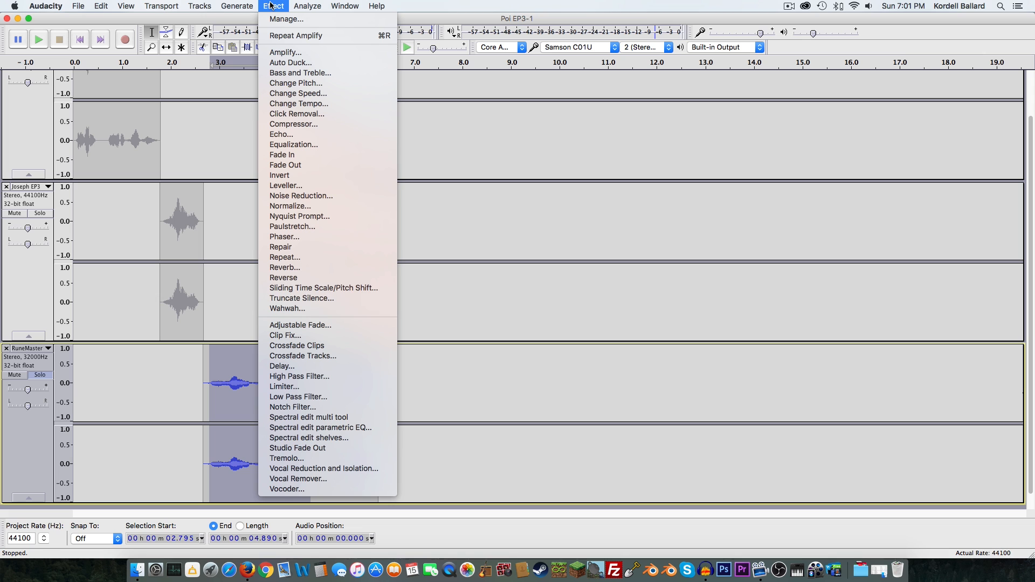
{"action": "left_click", "coordinate": [285, 52]}
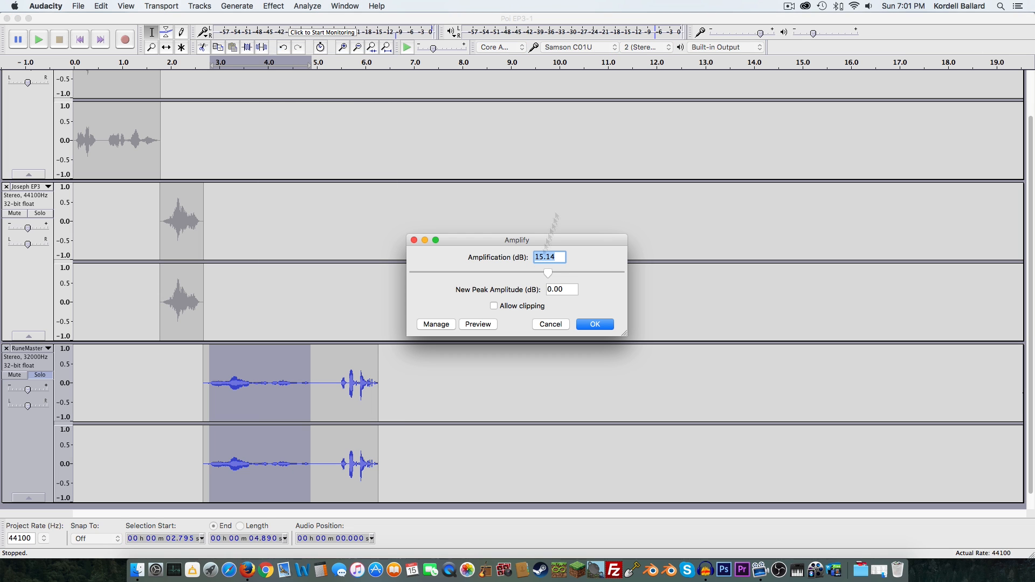
{"action": "left_click_drag", "start_coordinate": [548, 272], "coordinate": [532, 274]}
{"action": "left_click", "coordinate": [489, 323]}
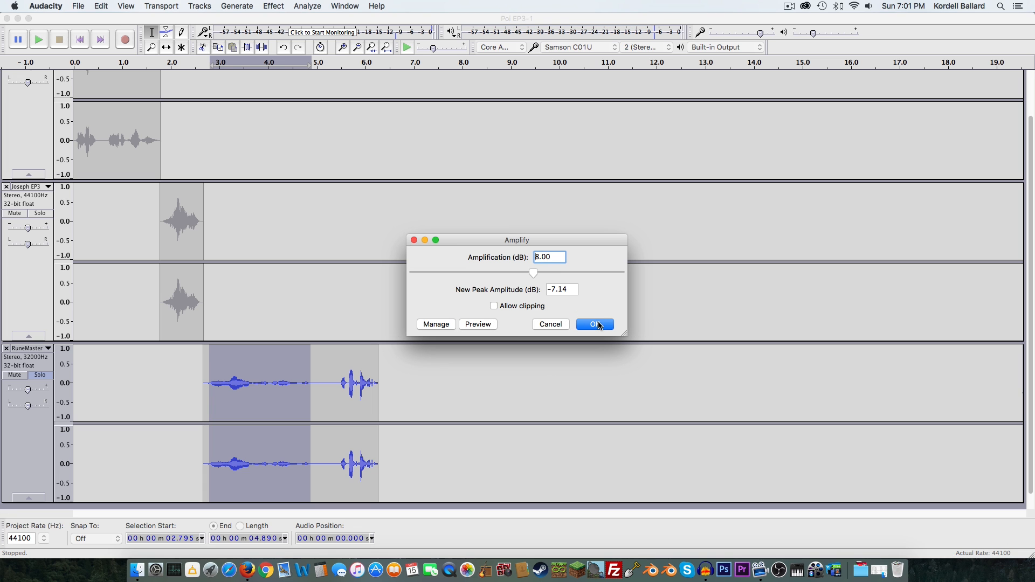
{"action": "left_click", "coordinate": [595, 323]}
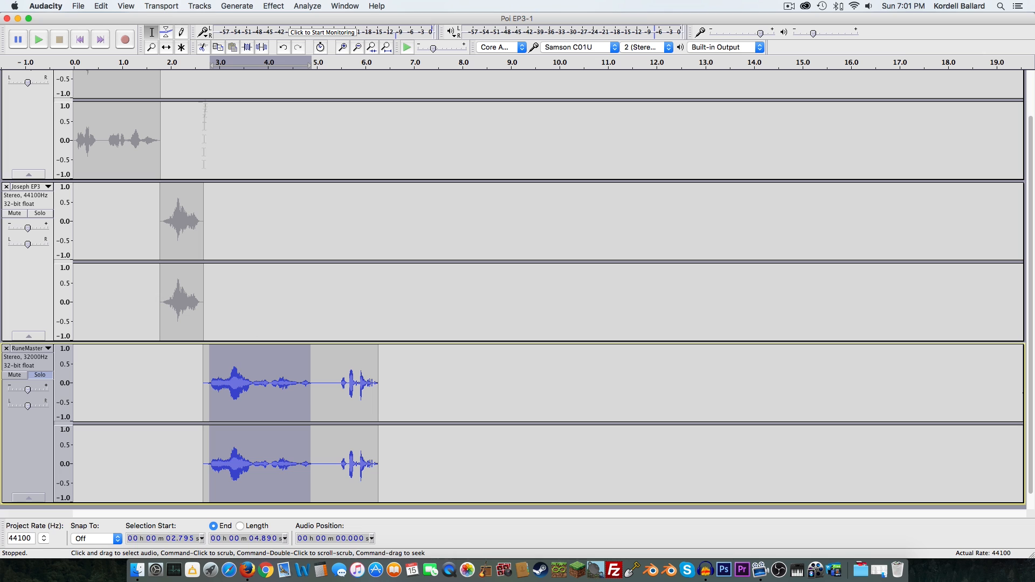
Step: Play the amplified first phrase, clear the selection and replay the RuneMaster clip to compare its two phrases' volume
{"action": "left_click", "coordinate": [203, 69]}
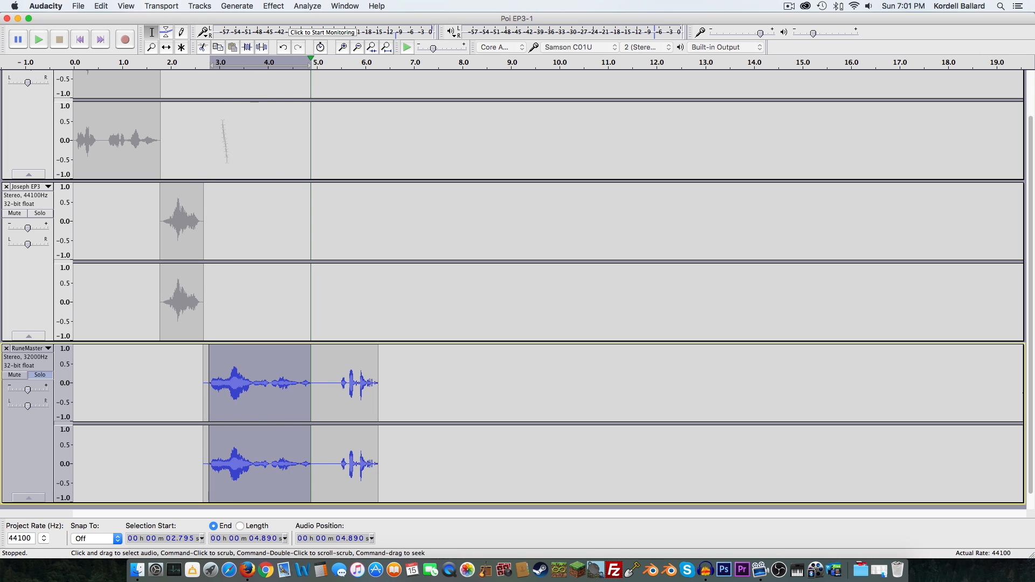
{"action": "left_click", "coordinate": [272, 382]}
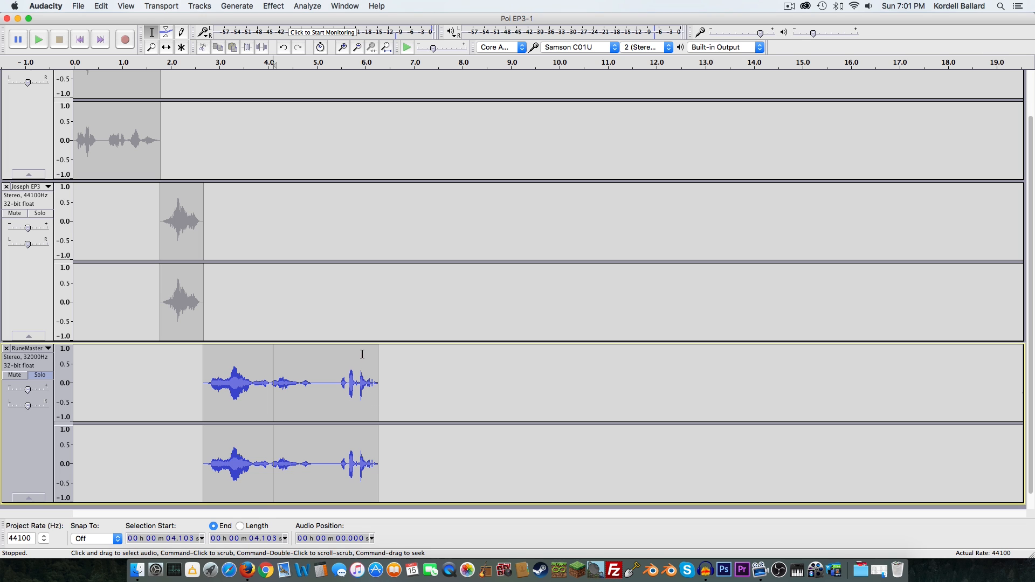
{"action": "left_click", "coordinate": [214, 67]}
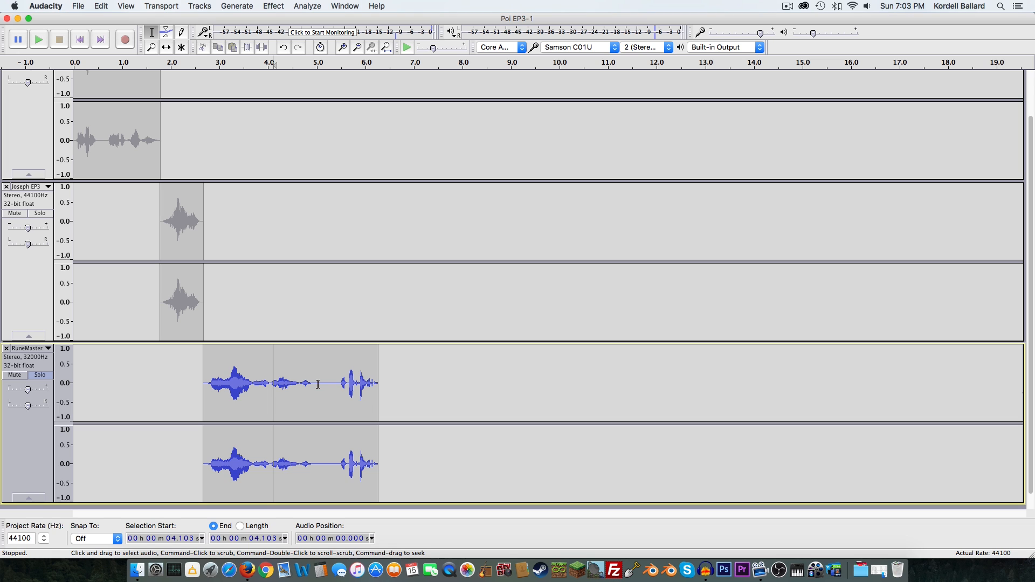
{"action": "left_click", "coordinate": [203, 69]}
Step: Reduce the boost on the RuneMaster clip's final phrase, from 5.5 to about 6.27 s, using negative amplification, and play it back
{"action": "left_click_drag", "start_coordinate": [340, 383], "coordinate": [378, 385]}
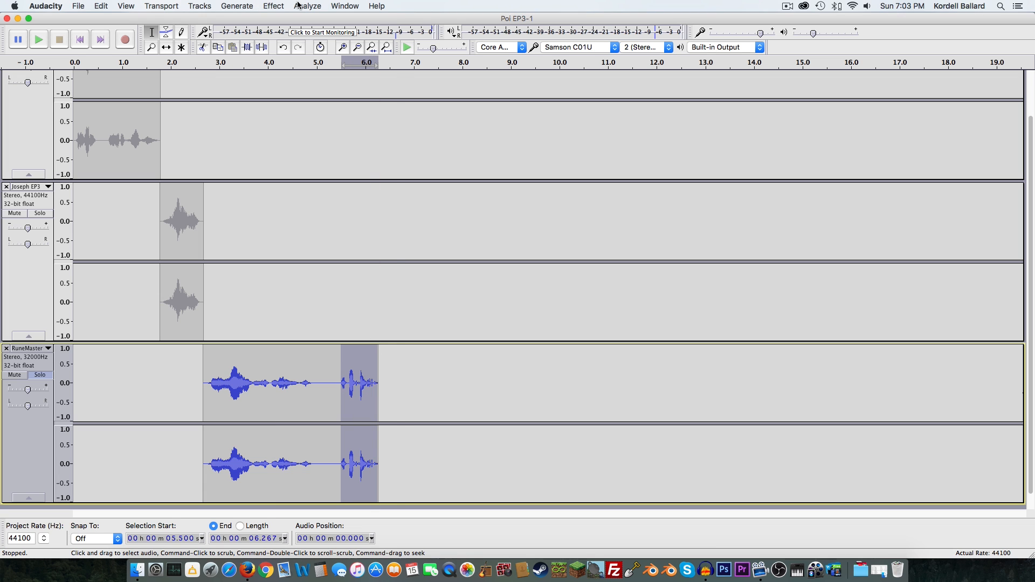
{"action": "left_click", "coordinate": [275, 6]}
{"action": "left_click", "coordinate": [294, 52]}
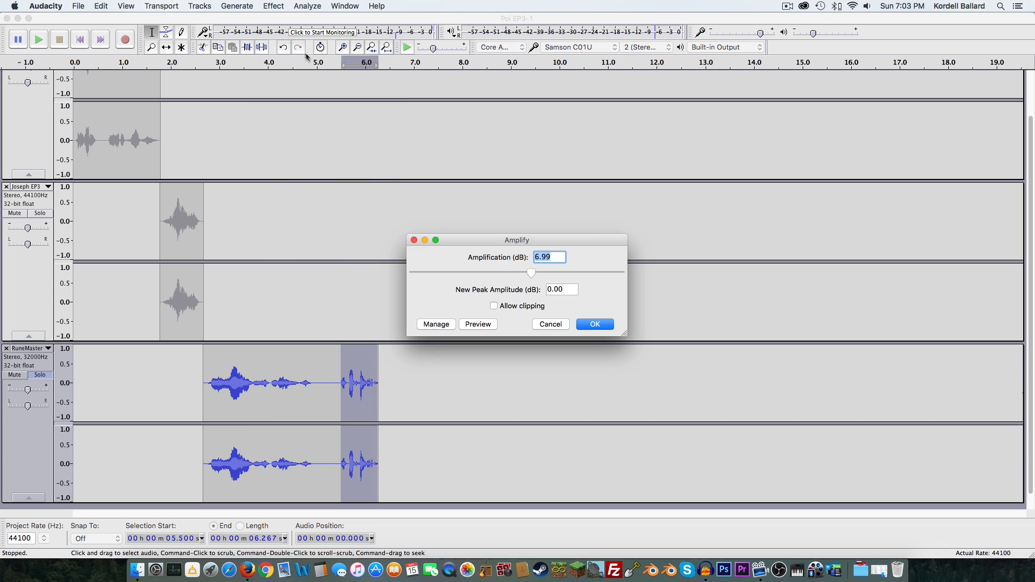
{"action": "left_click_drag", "start_coordinate": [531, 277], "coordinate": [512, 278]}
{"action": "left_click", "coordinate": [595, 325]}
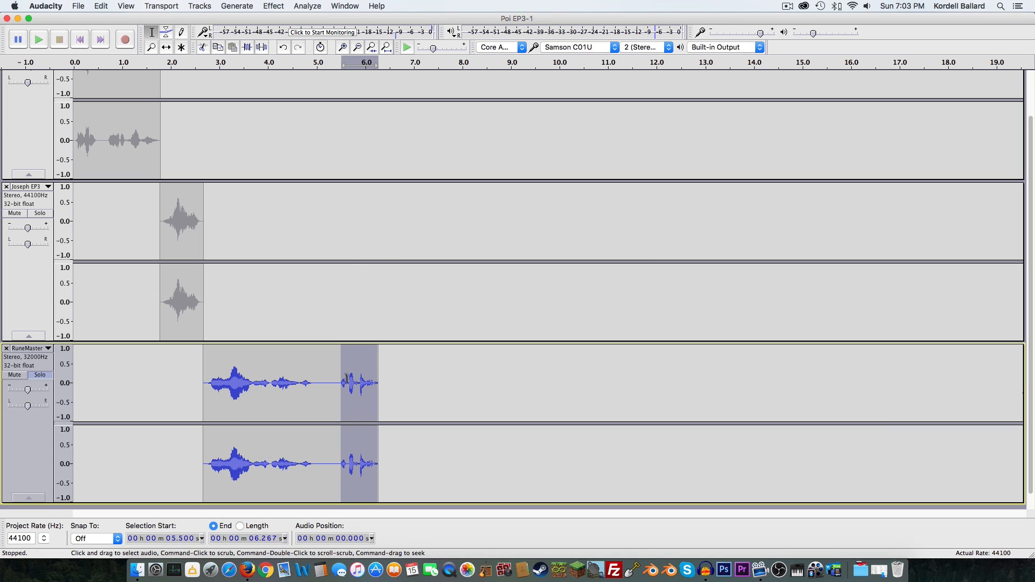
{"action": "left_click", "coordinate": [346, 71]}
{"action": "left_click", "coordinate": [327, 387]}
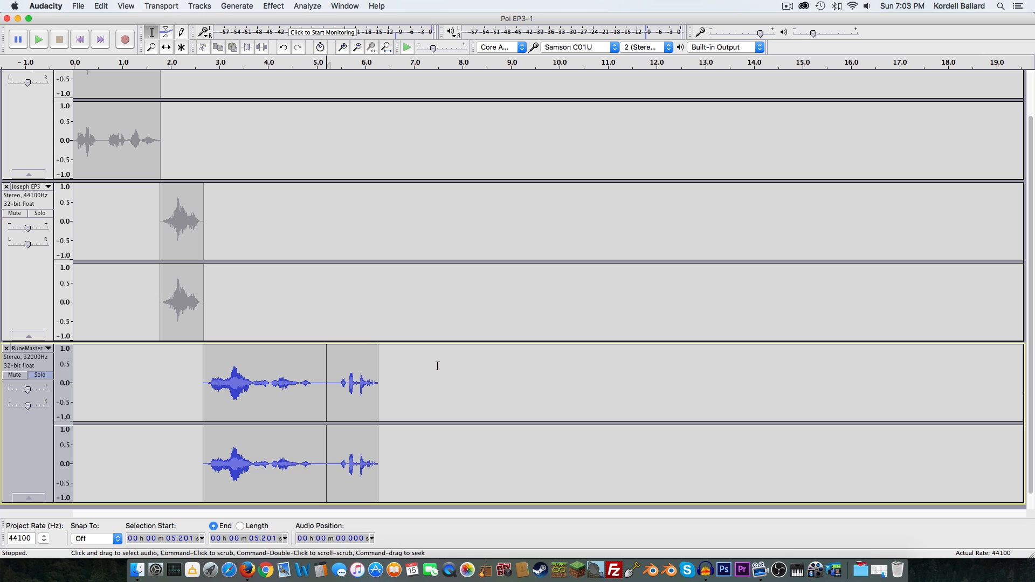
Step: Play the soloed RuneMaster track from the start and turn its solo off so all tracks are audible
{"action": "scroll", "coordinate": [434, 386], "scroll_direction": "down", "scroll_amount": 1}
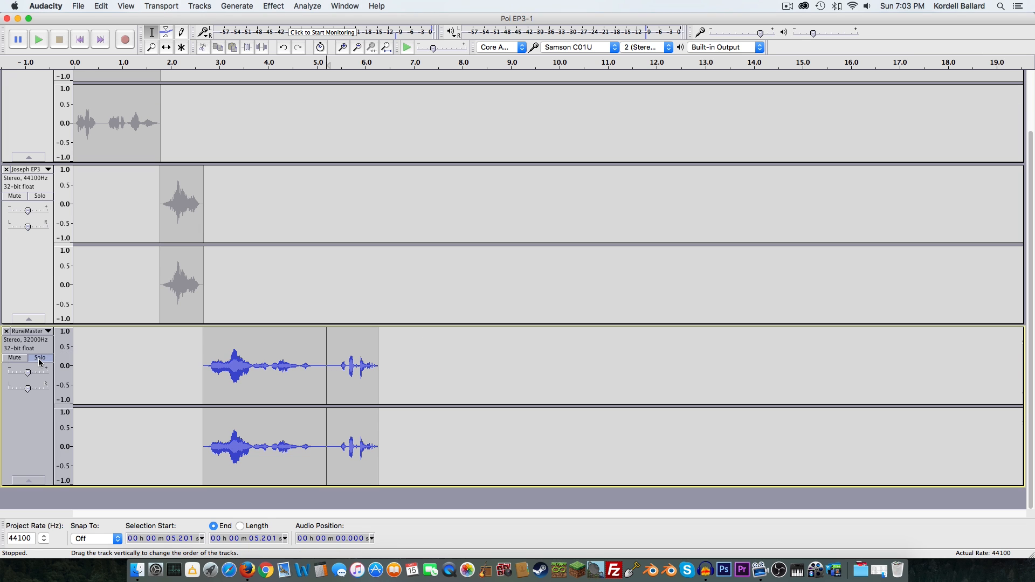
{"action": "left_click", "coordinate": [72, 62]}
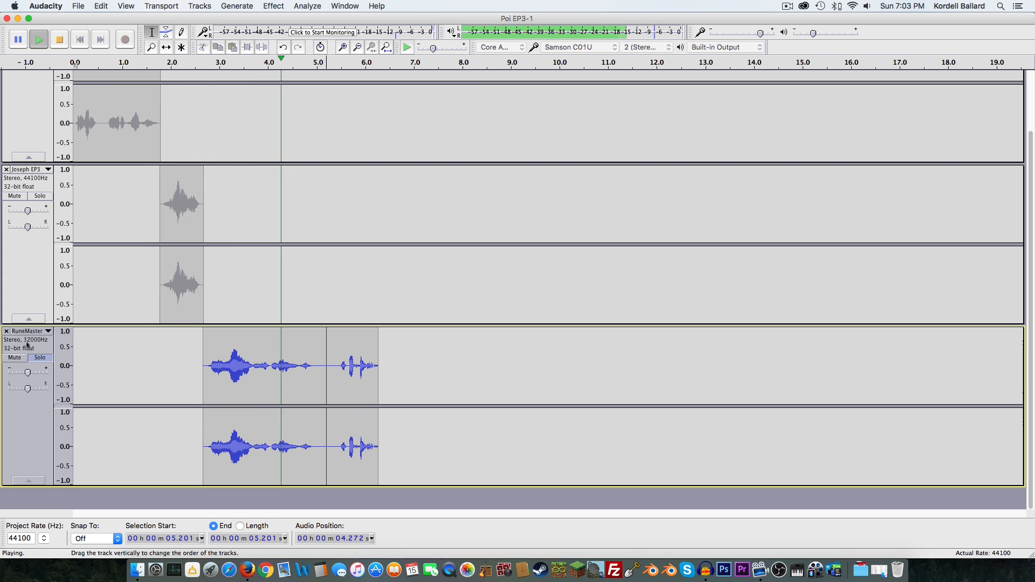
{"action": "left_click", "coordinate": [39, 358]}
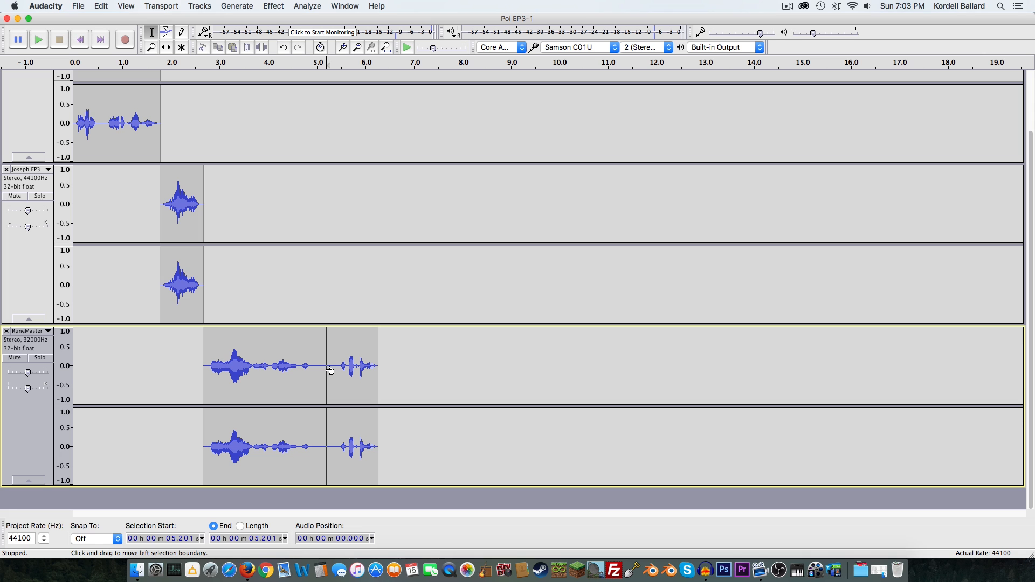
{"action": "scroll", "coordinate": [275, 225], "scroll_direction": "up", "scroll_amount": 3}
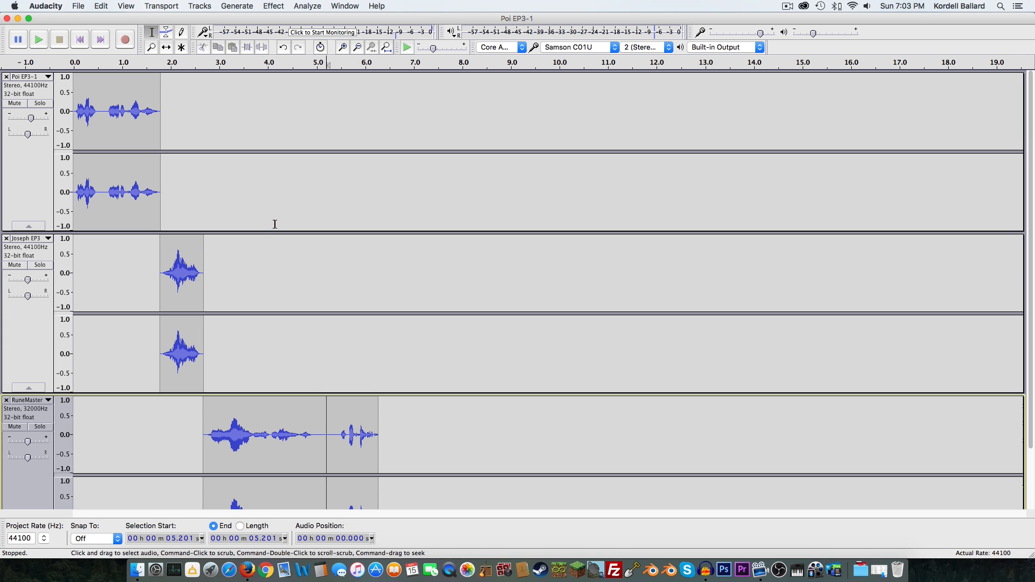
{"action": "scroll", "coordinate": [254, 135], "scroll_direction": "down", "scroll_amount": 3}
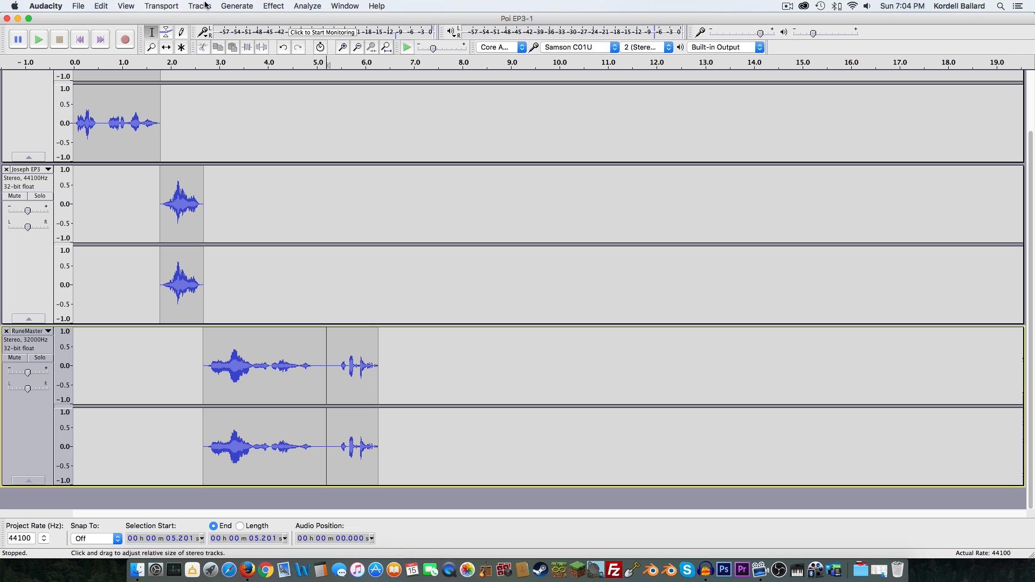
Step: Import Spoxy EP3-1.mp3 from the Spoxy folder inside Audio Files for CwtC EP3
{"action": "left_click", "coordinate": [276, 5]}
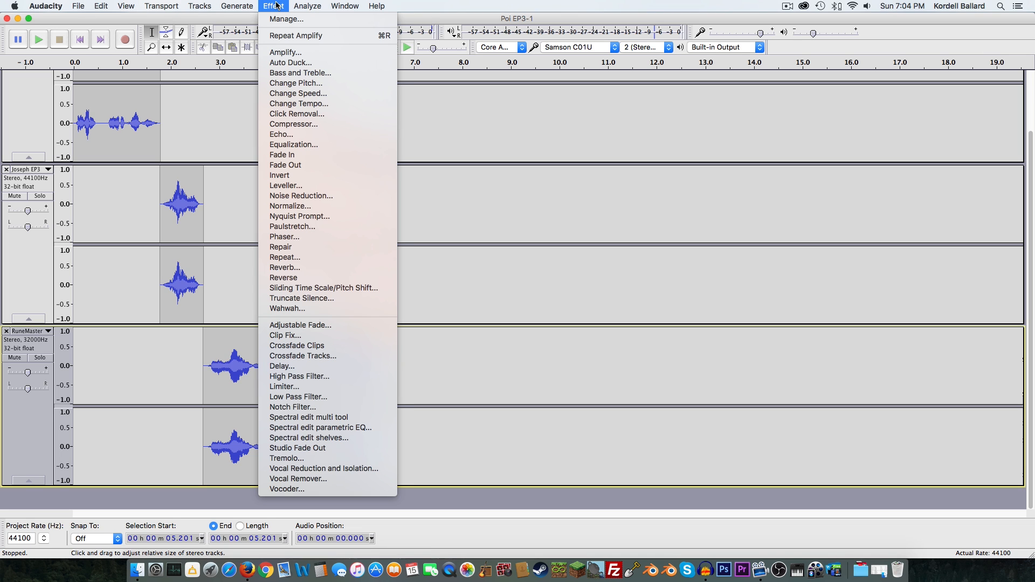
{"action": "left_click", "coordinate": [273, 6]}
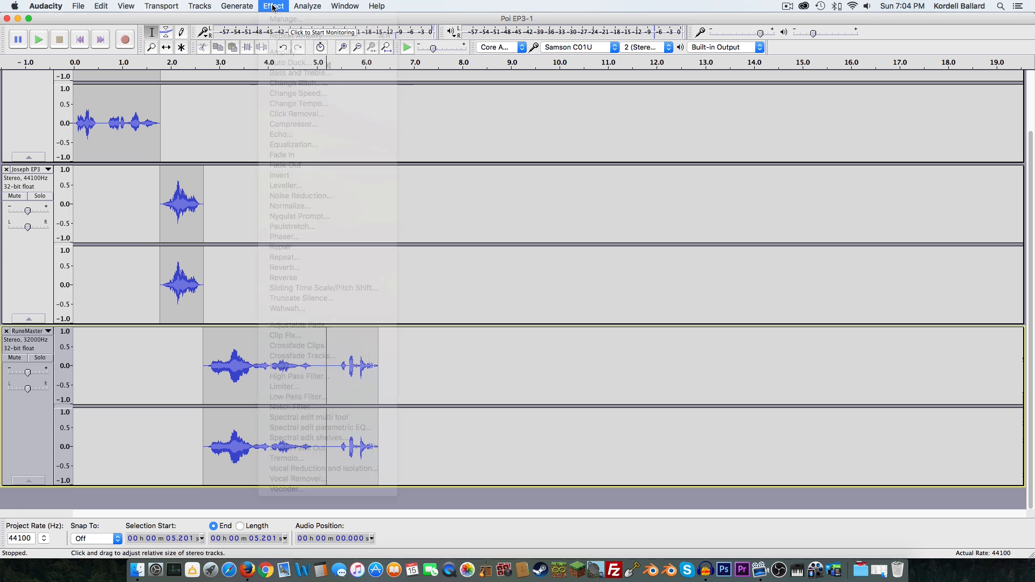
{"action": "key", "text": "super+shift+i"}
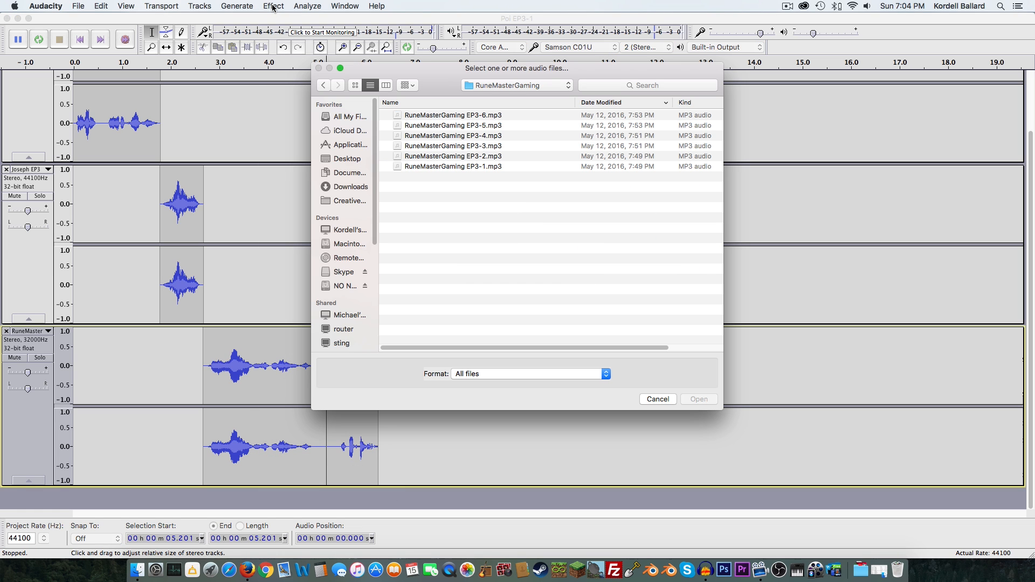
{"action": "left_click", "coordinate": [509, 86]}
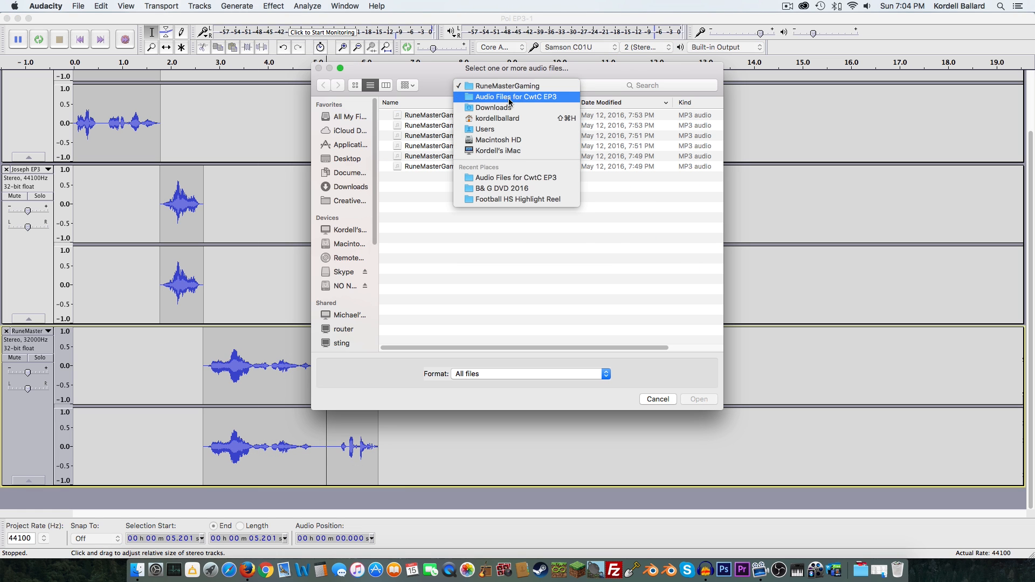
{"action": "left_click", "coordinate": [508, 99]}
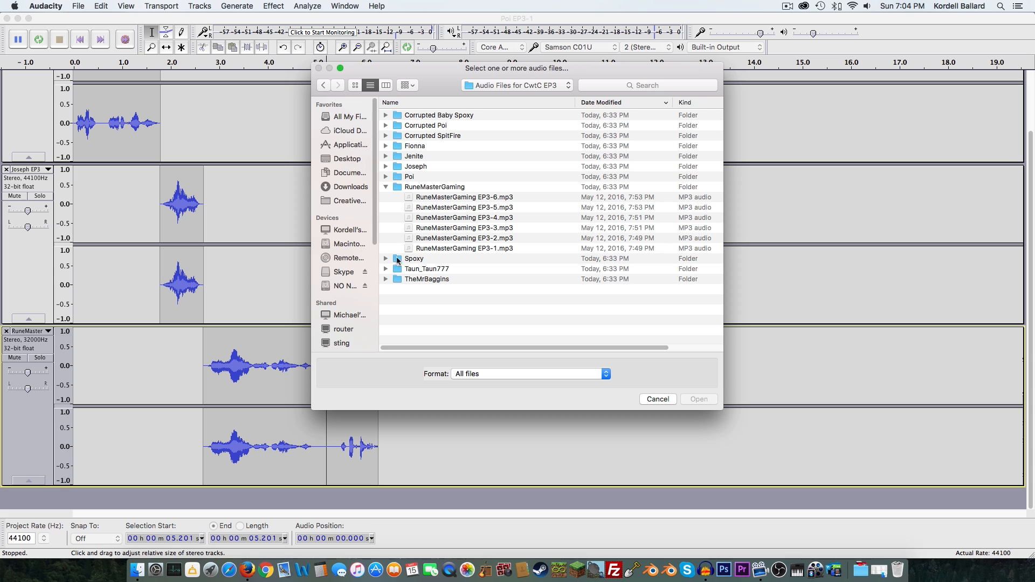
{"action": "left_click", "coordinate": [385, 259]}
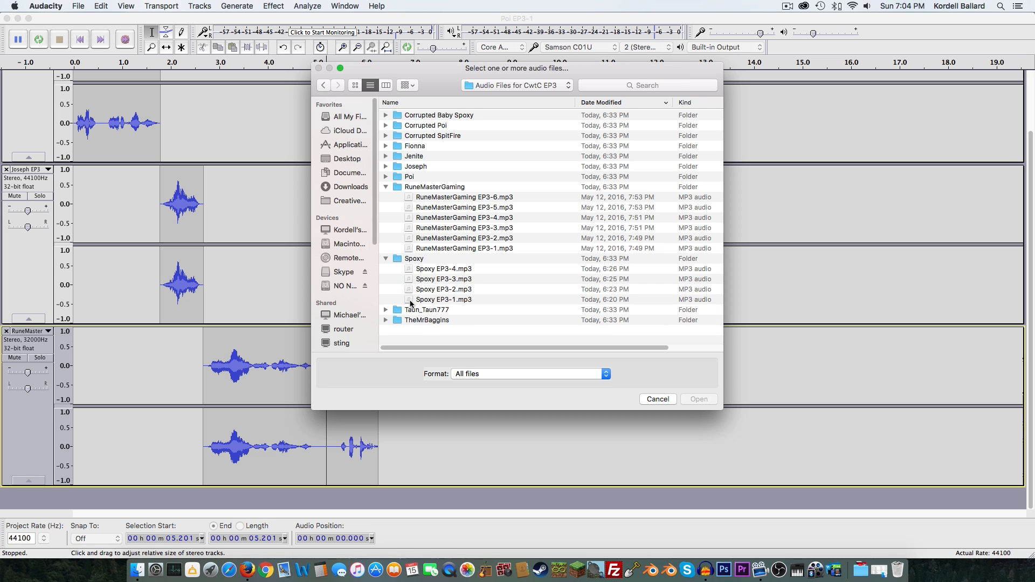
{"action": "left_click", "coordinate": [411, 300]}
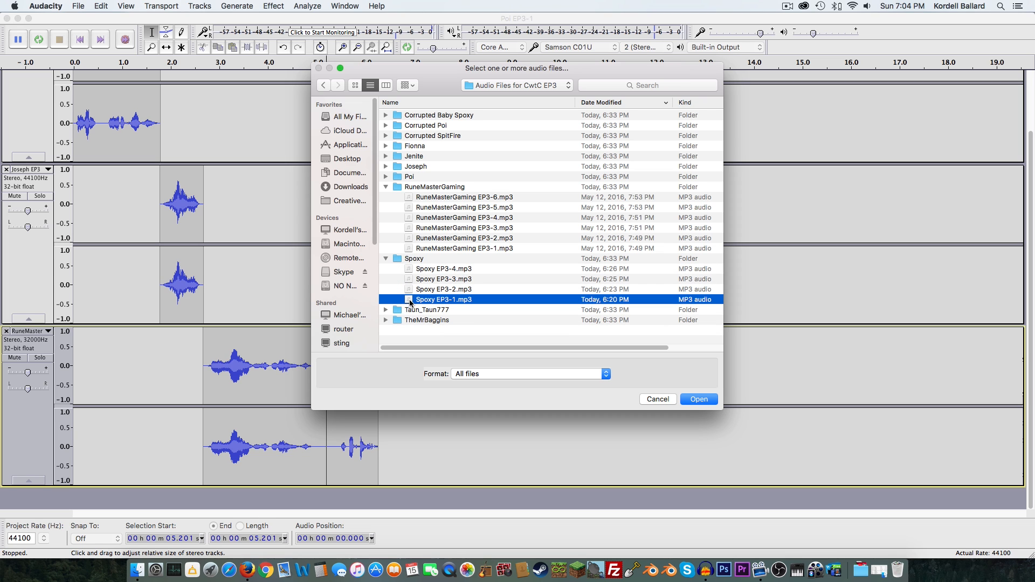
{"action": "left_click", "coordinate": [702, 399]}
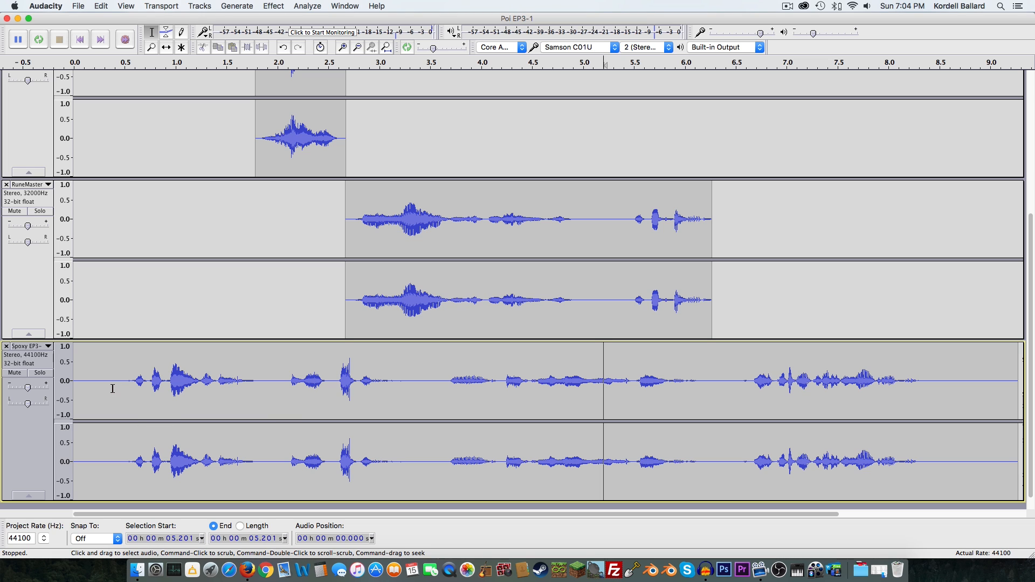
Step: Solo the Spoxy track and play it from near the start
{"action": "left_click", "coordinate": [38, 374]}
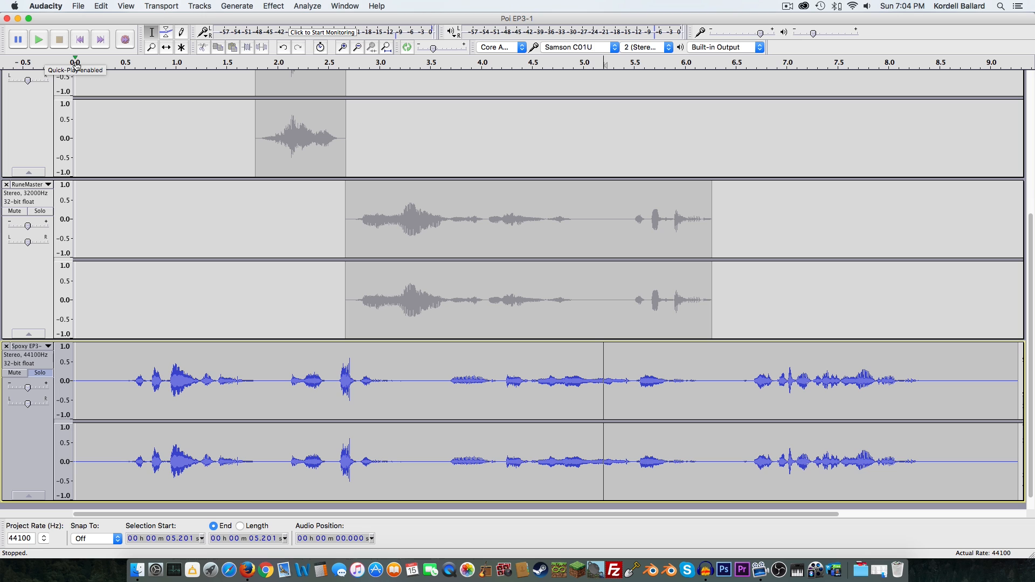
{"action": "left_click", "coordinate": [76, 63]}
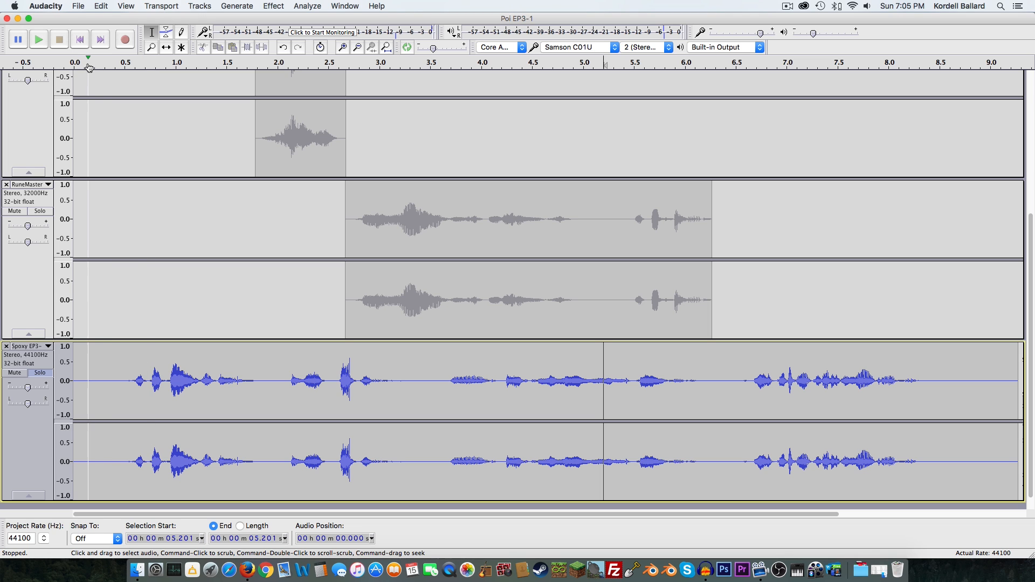
{"action": "left_click", "coordinate": [89, 67]}
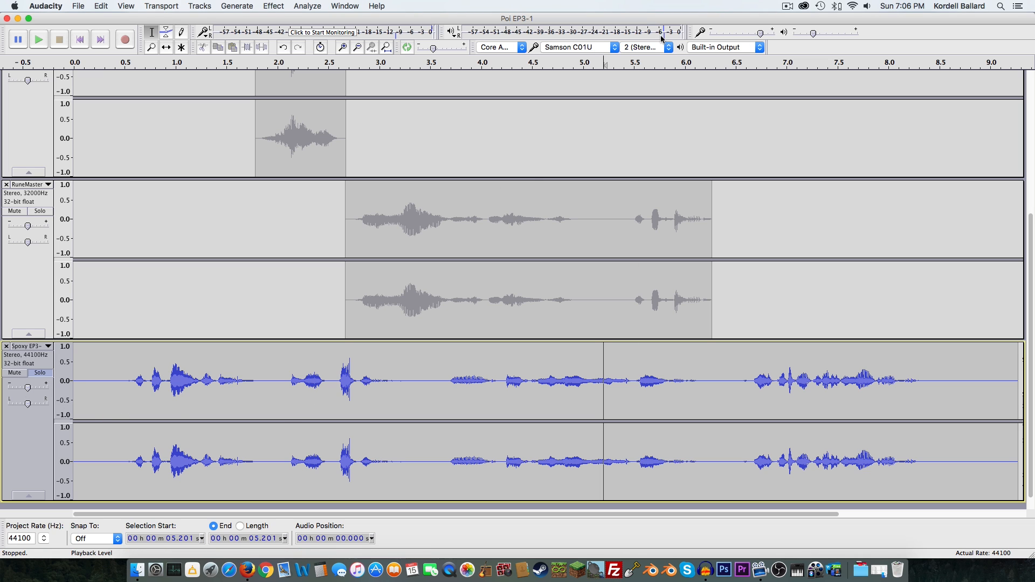
Step: Raise the Spoxy track's gain slightly above centre, replaying the line after each adjustment to judge its volume
{"action": "left_click", "coordinate": [29, 388]}
{"action": "left_click_drag", "start_coordinate": [29, 388], "coordinate": [36, 391]}
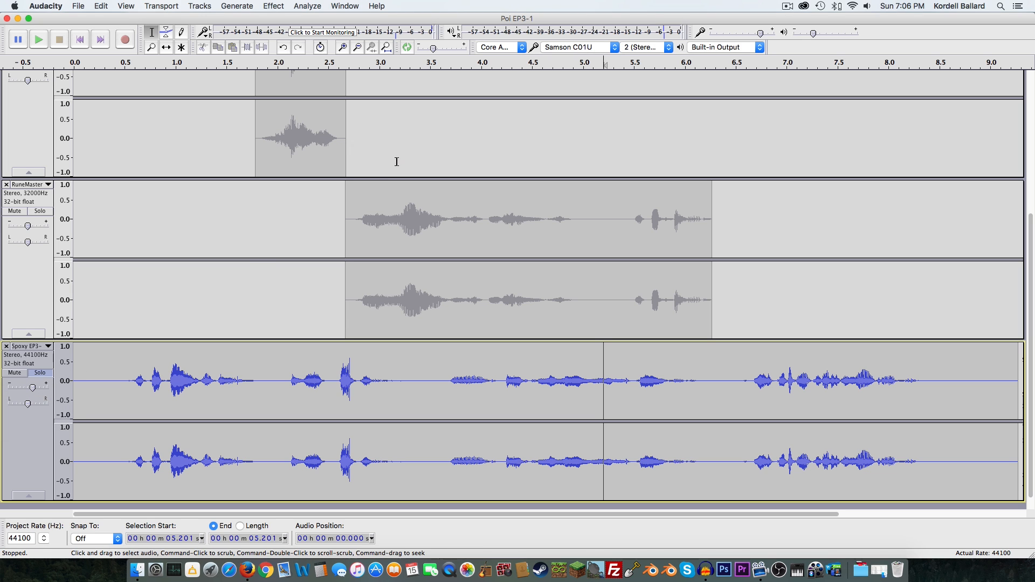
{"action": "left_click", "coordinate": [98, 60]}
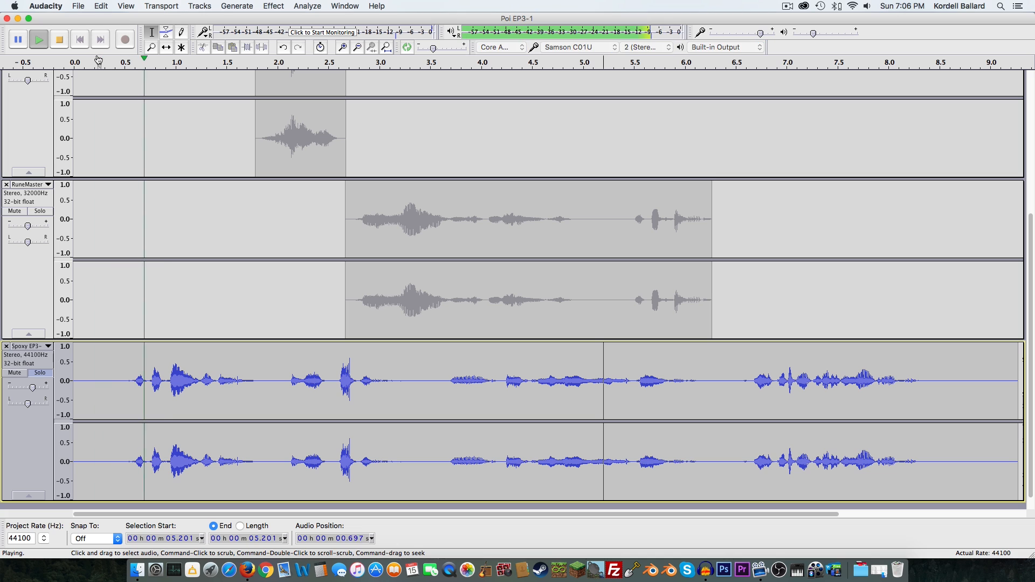
{"action": "key", "text": "space"}
{"action": "left_click_drag", "start_coordinate": [35, 392], "coordinate": [30, 390]}
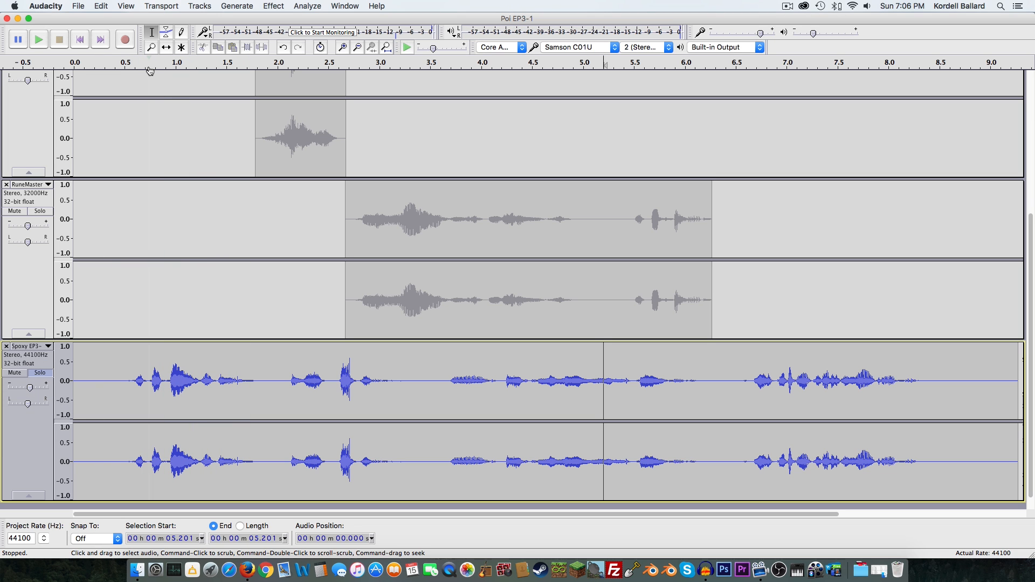
{"action": "left_click", "coordinate": [107, 61]}
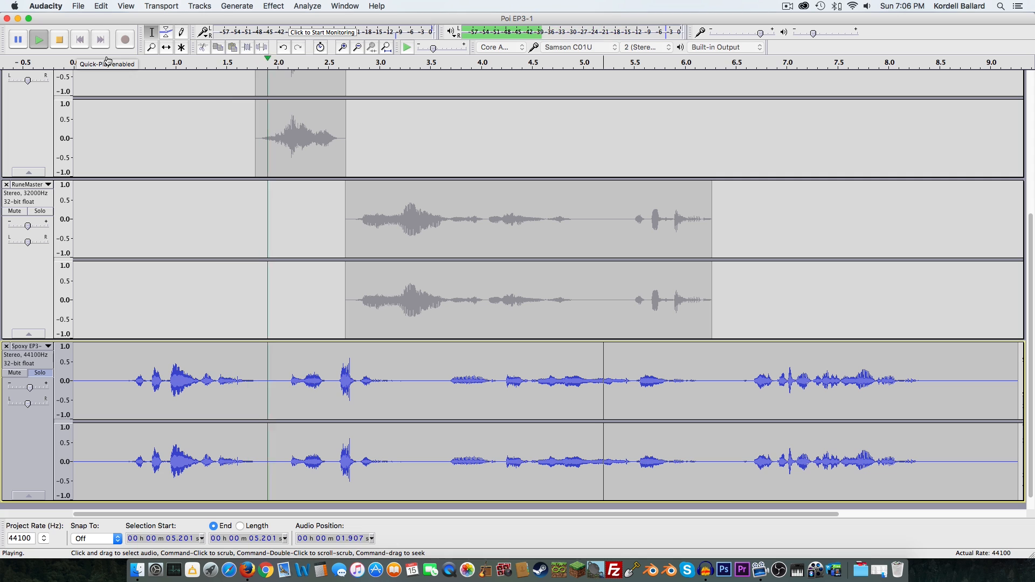
{"action": "key", "text": "space"}
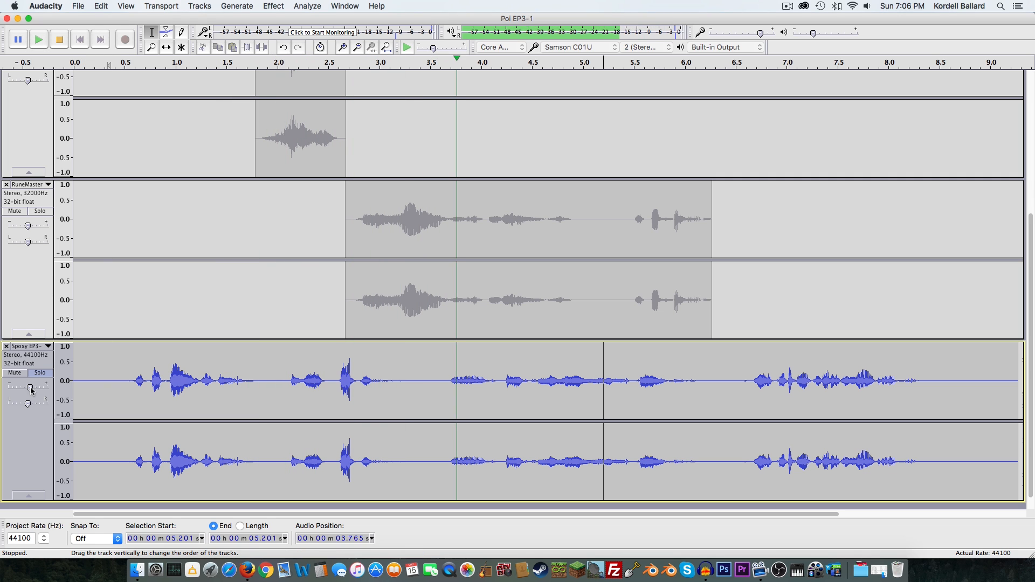
{"action": "left_click_drag", "start_coordinate": [30, 388], "coordinate": [28, 390]}
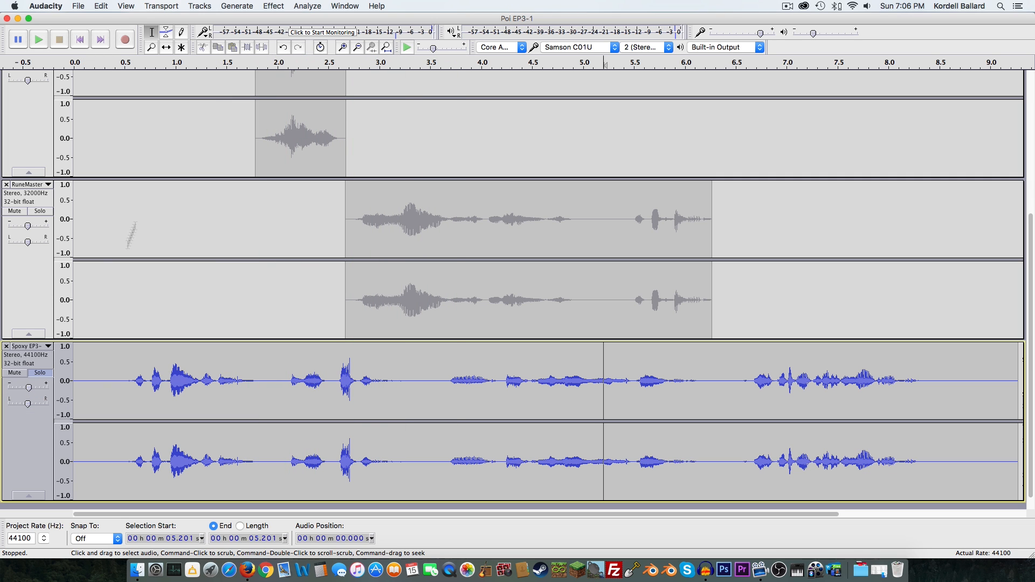
{"action": "left_click", "coordinate": [125, 63]}
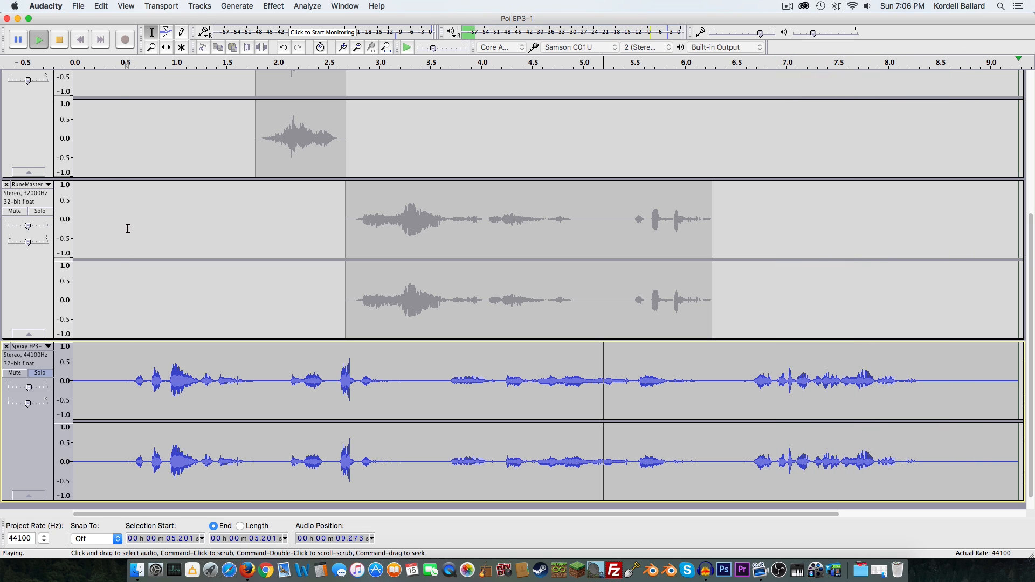
Step: Delete the Spoxy clip's first 0.413 s and the trailing silence from 8.025 s, and shift it to start where the RuneMaster clip ends
{"action": "left_click_drag", "start_coordinate": [115, 380], "coordinate": [66, 387]}
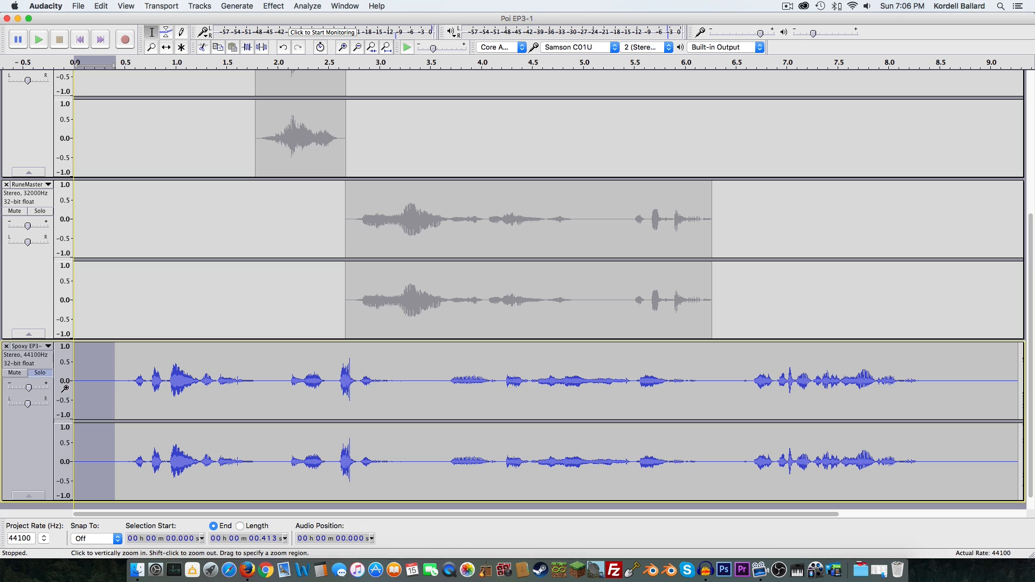
{"action": "key", "text": "Delete"}
{"action": "left_click_drag", "start_coordinate": [891, 378], "coordinate": [972, 373]}
{"action": "key", "text": "Delete"}
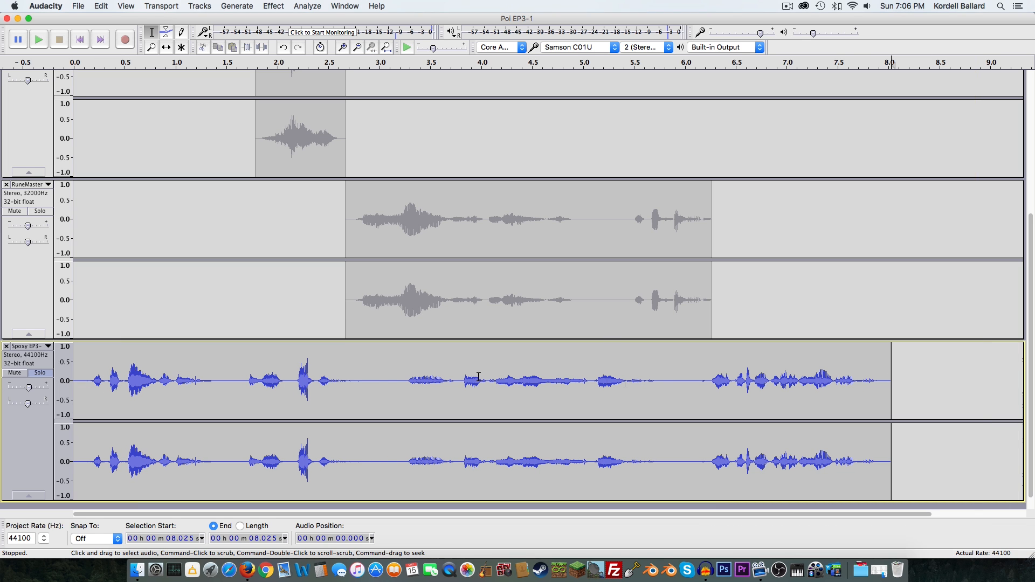
{"action": "left_click", "coordinate": [164, 50]}
{"action": "left_click_drag", "start_coordinate": [110, 376], "coordinate": [749, 364]}
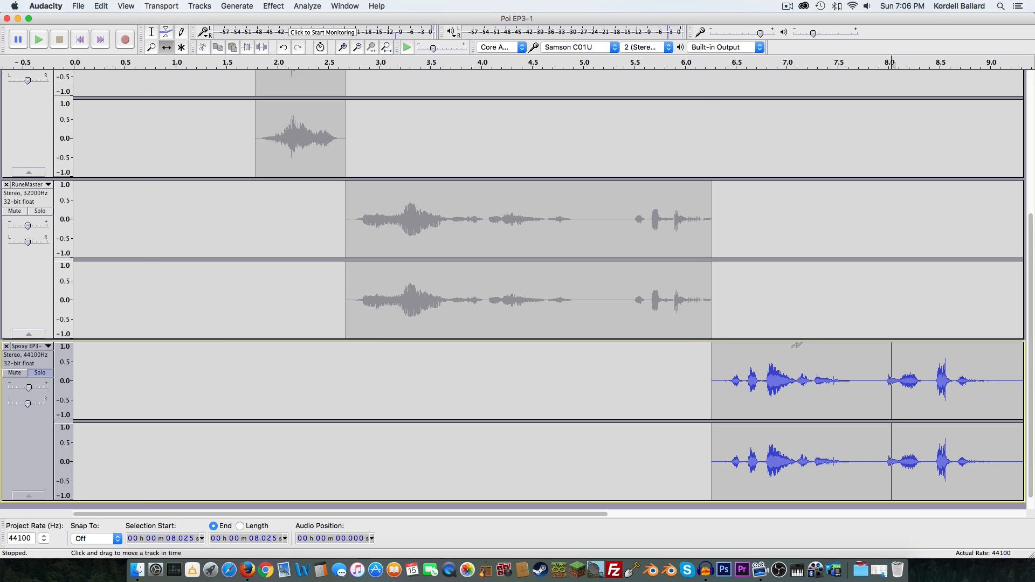
Step: Collapse the RuneMaster, Joseph and Poi tracks and switch back to the Selection tool
{"action": "left_click", "coordinate": [49, 185]}
{"action": "left_click", "coordinate": [52, 187]}
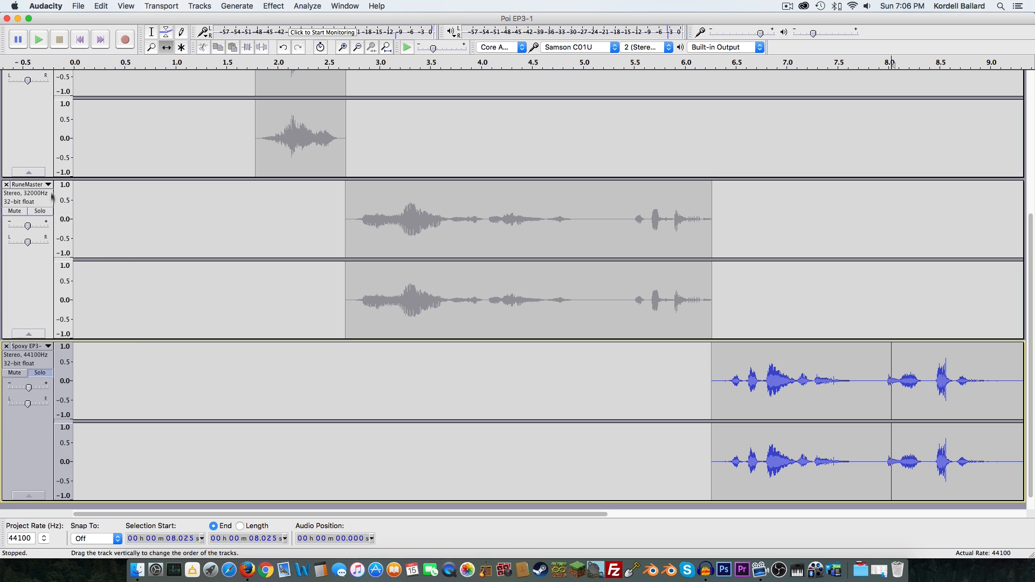
{"action": "left_click", "coordinate": [30, 334]}
{"action": "left_click", "coordinate": [28, 301]}
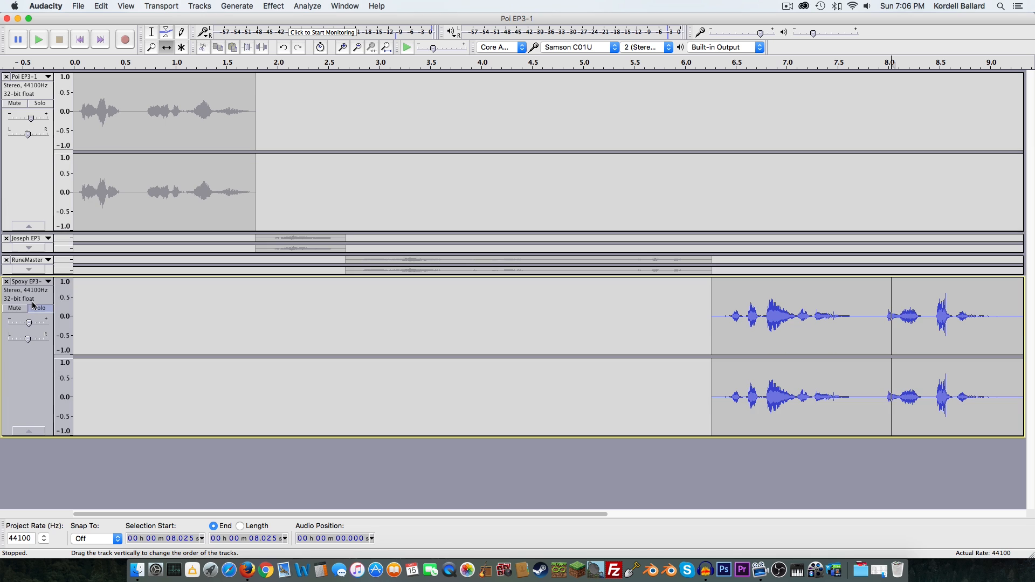
{"action": "left_click", "coordinate": [30, 227]}
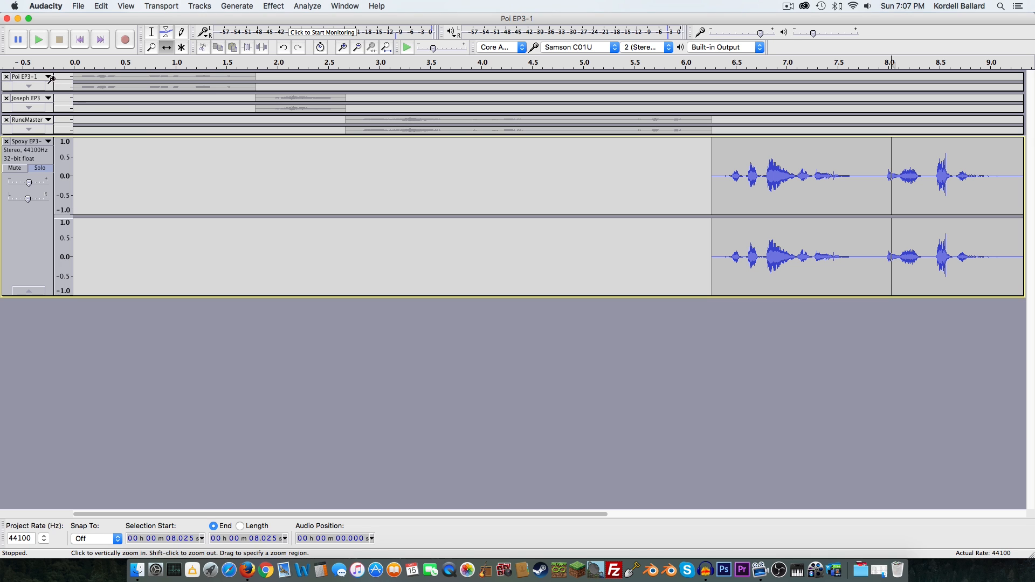
{"action": "left_click", "coordinate": [149, 32]}
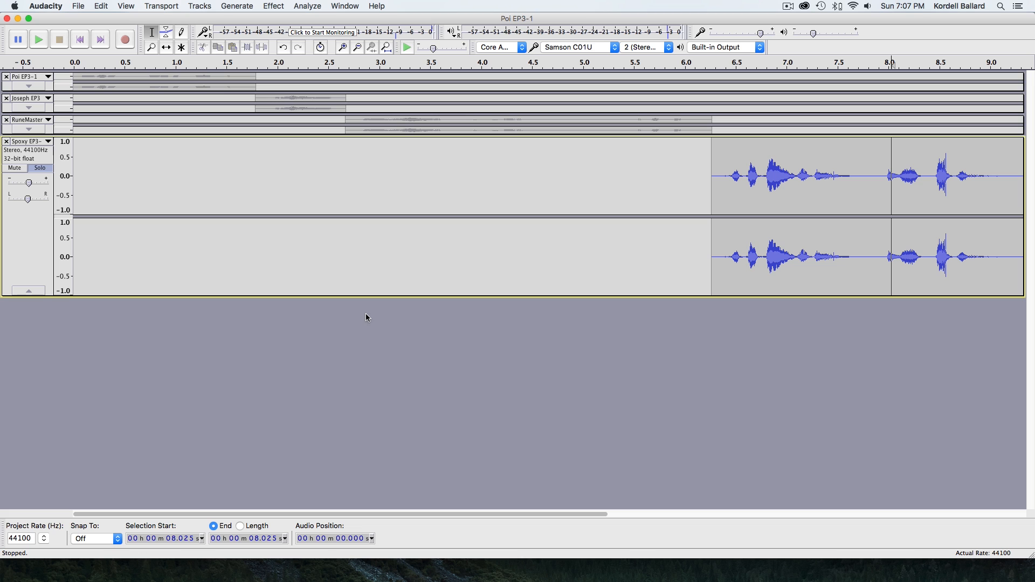
Step: Start saving the project under a new name and create a Desktop folder named CWTC Ep3 Scene 1 for it
{"action": "left_click", "coordinate": [78, 5]}
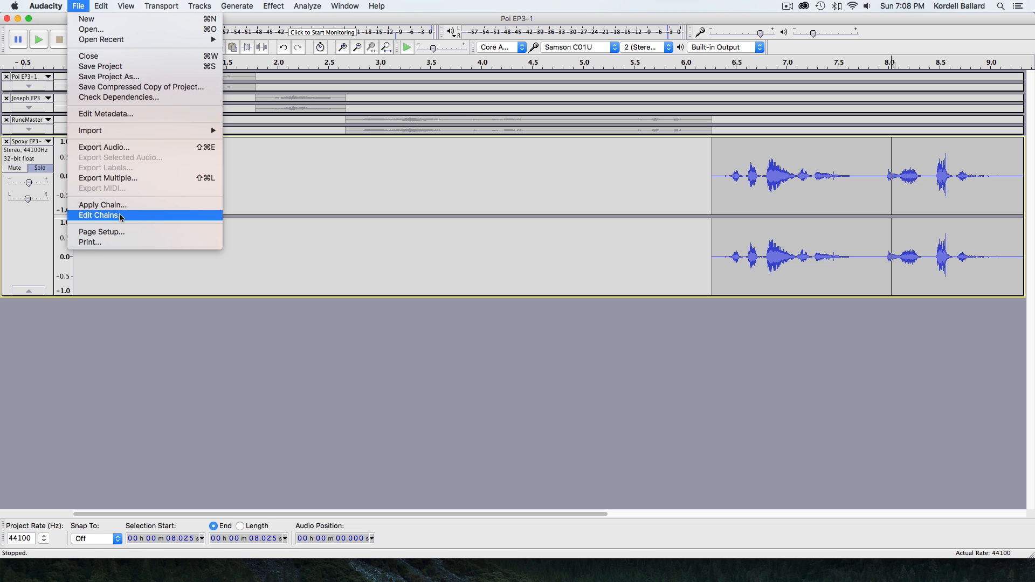
{"action": "left_click", "coordinate": [116, 78]}
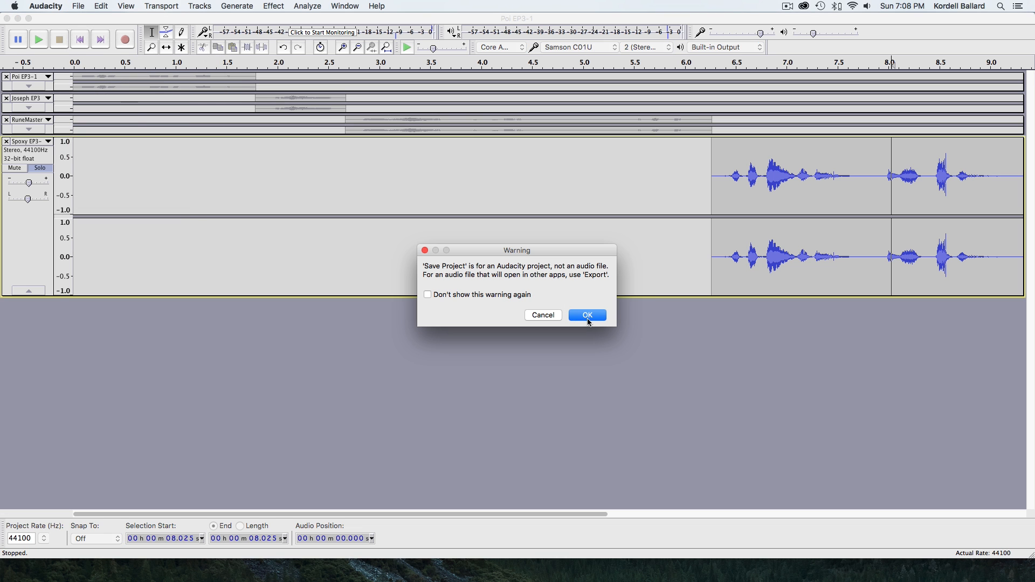
{"action": "left_click", "coordinate": [588, 315]}
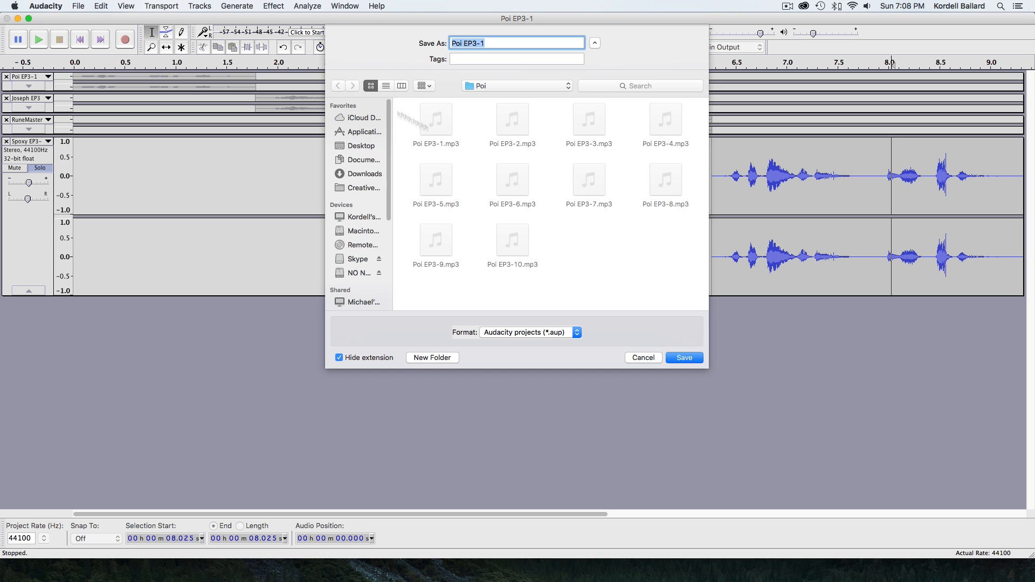
{"action": "left_click", "coordinate": [370, 147]}
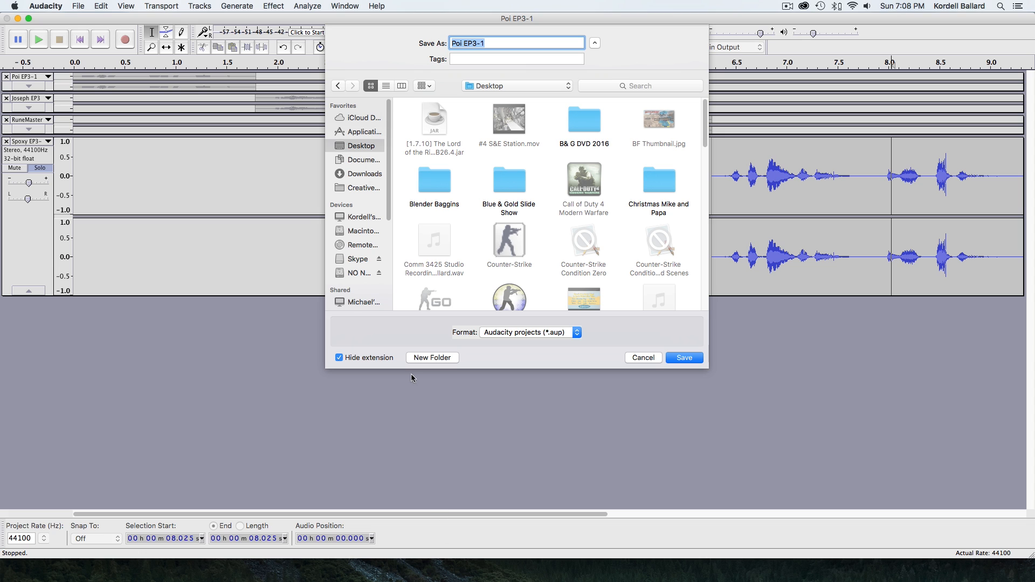
{"action": "left_click", "coordinate": [424, 359]}
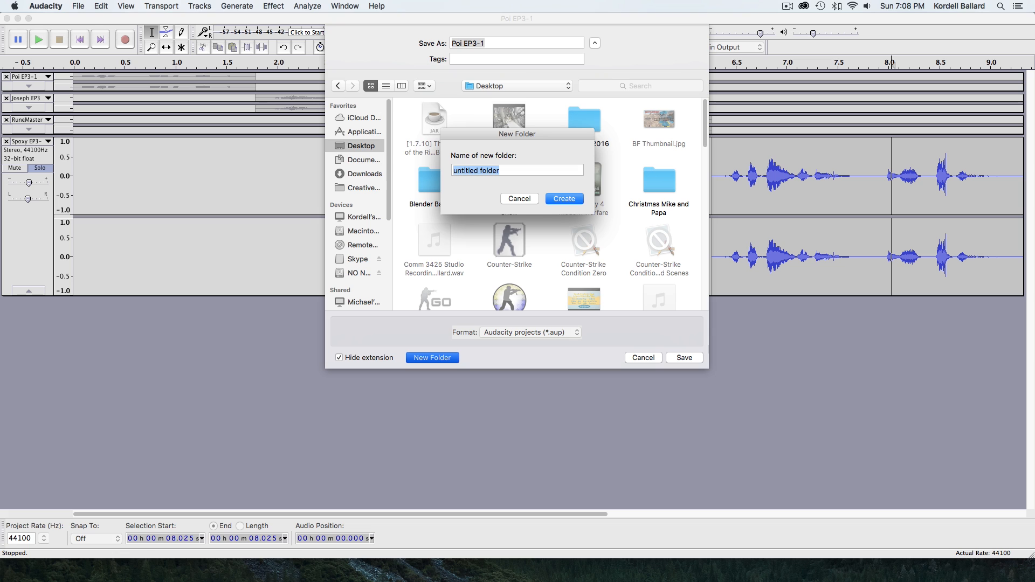
{"action": "type", "text": "CWTC"}
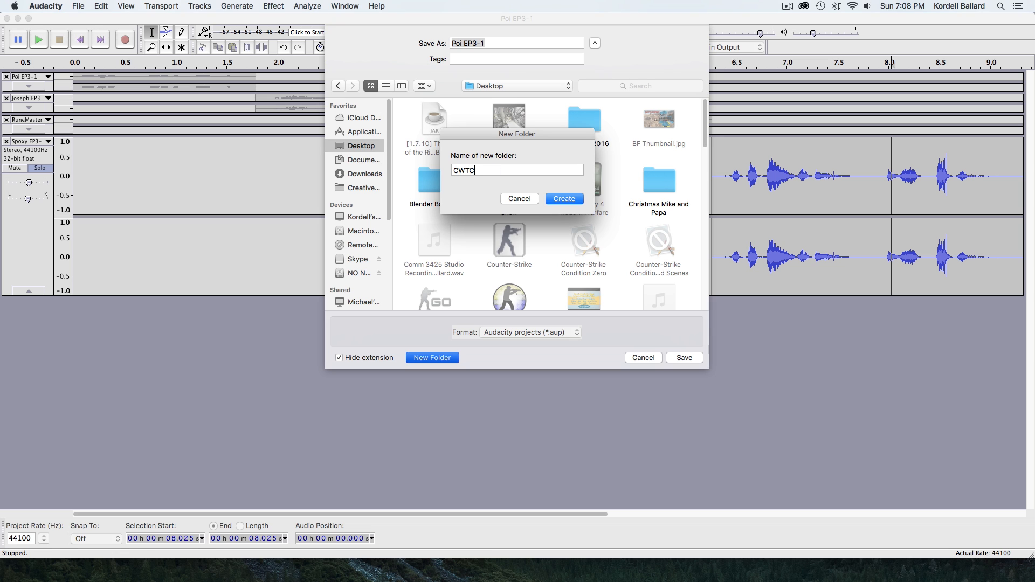
{"action": "type", "text": " Ep3 Scene 1"}
{"action": "left_click", "coordinate": [565, 199]}
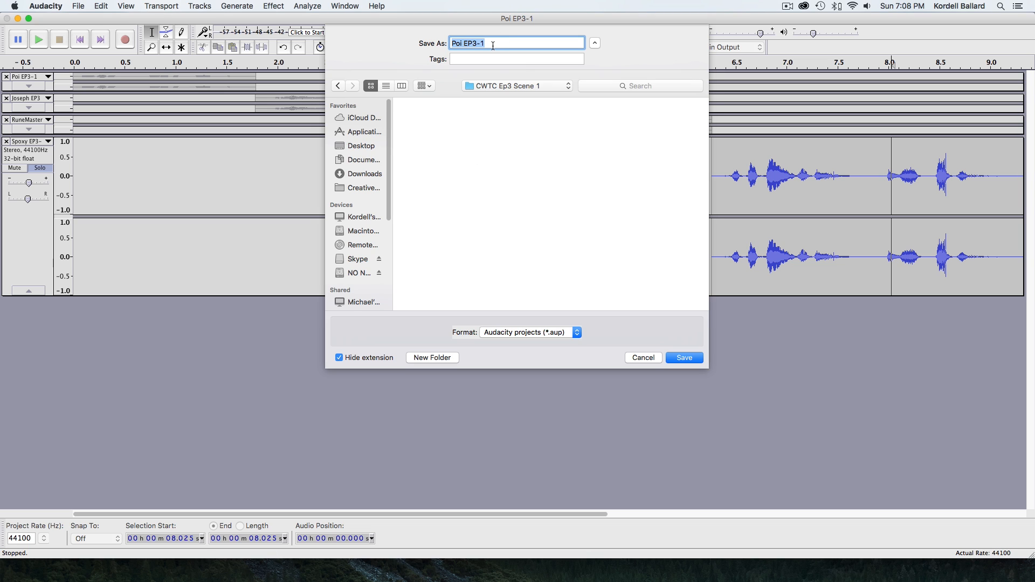
Step: Save the Audacity project as Scene 1 in the CWTC Ep3 Scene 1 folder
{"action": "type", "text": "S"}
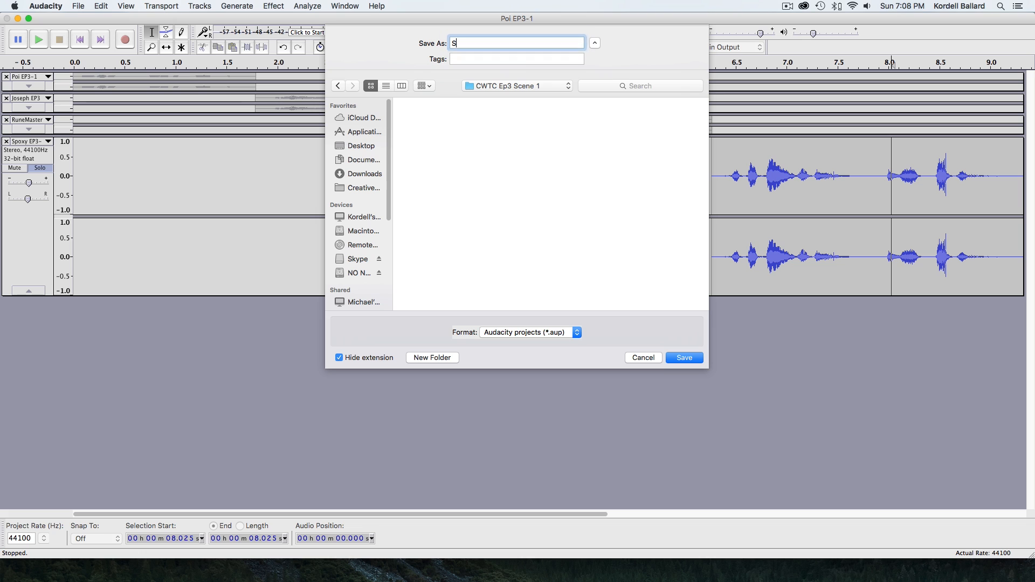
{"action": "type", "text": "cene"}
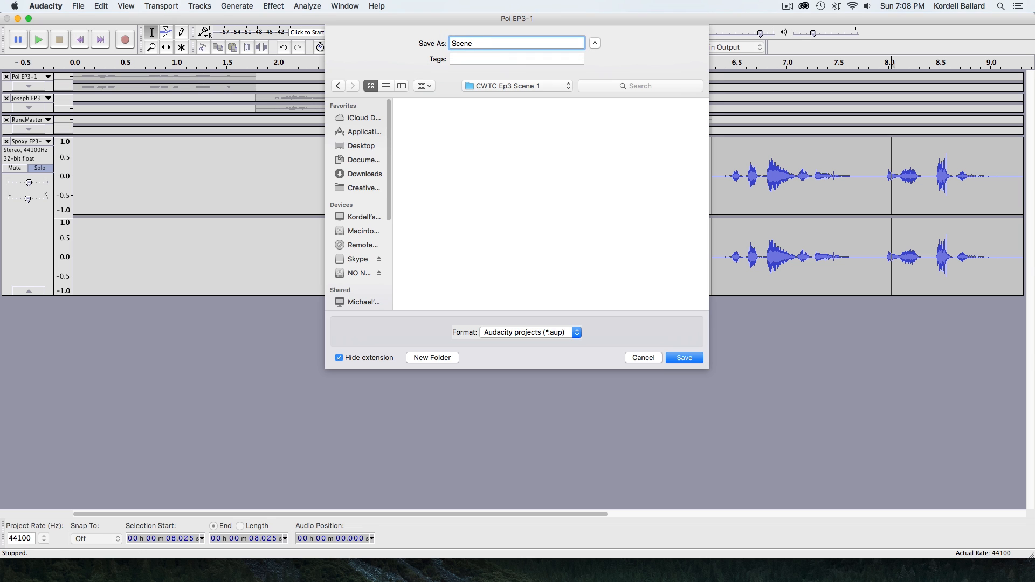
{"action": "type", "text": " 1"}
{"action": "left_click", "coordinate": [686, 358]}
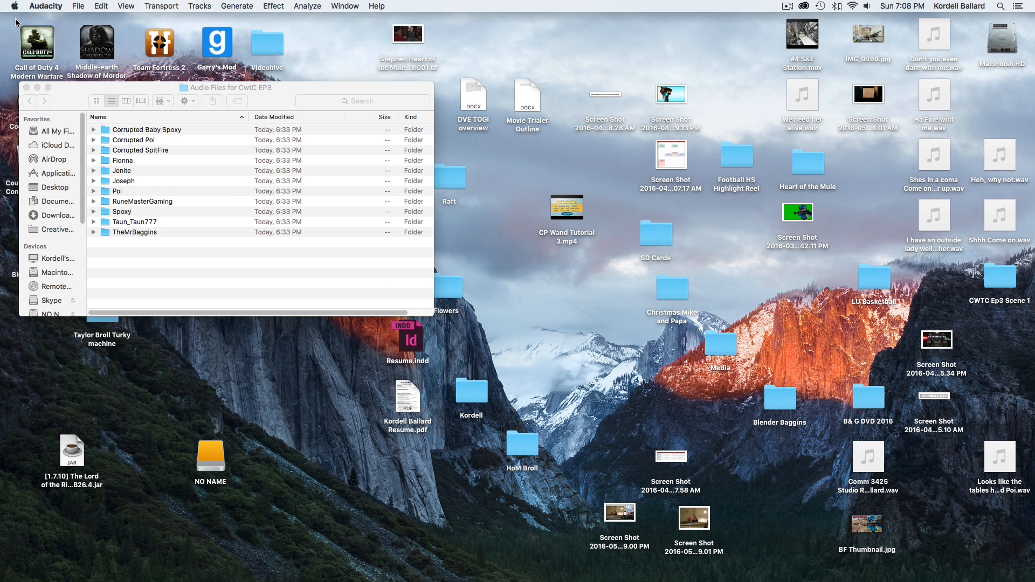
Step: Open the CWTC Ep3 Scene 1 folder on the Desktop, examine the Scene 1.aup file and Scene 1_data folder, and close it
{"action": "left_click", "coordinate": [17, 18]}
{"action": "double_click", "coordinate": [998, 282]}
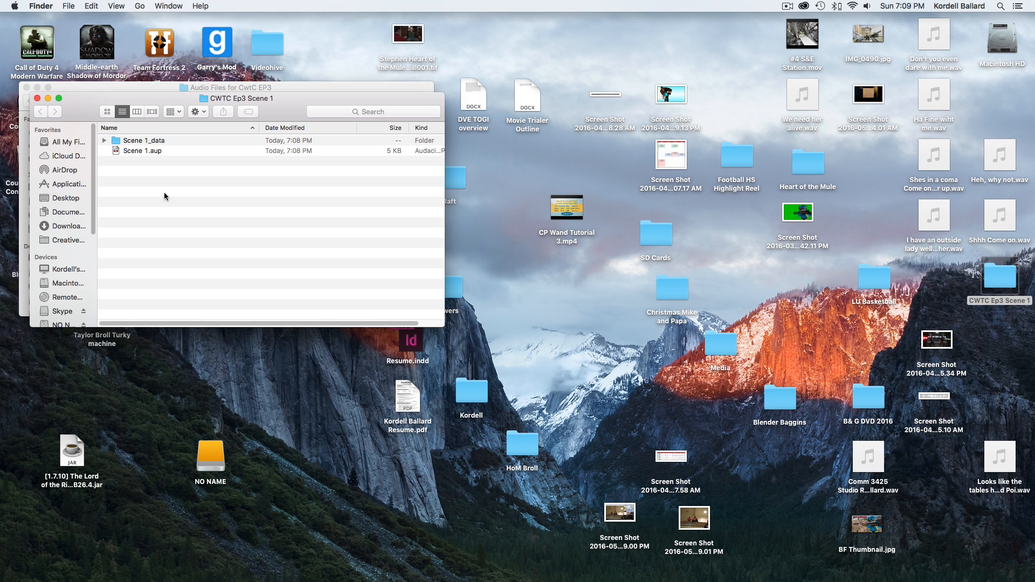
{"action": "left_click", "coordinate": [130, 152]}
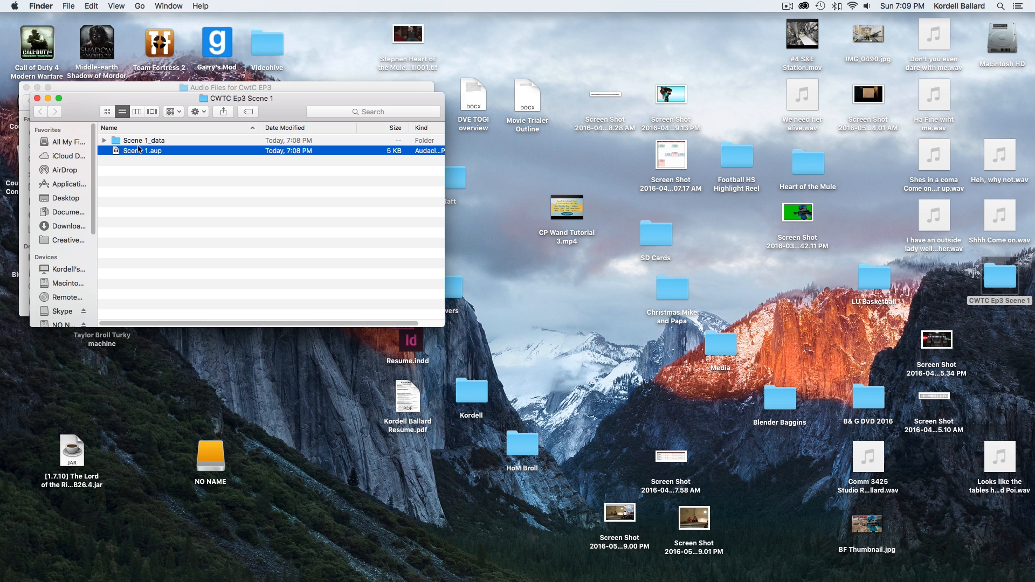
{"action": "left_click", "coordinate": [100, 142]}
{"action": "left_click", "coordinate": [118, 151]}
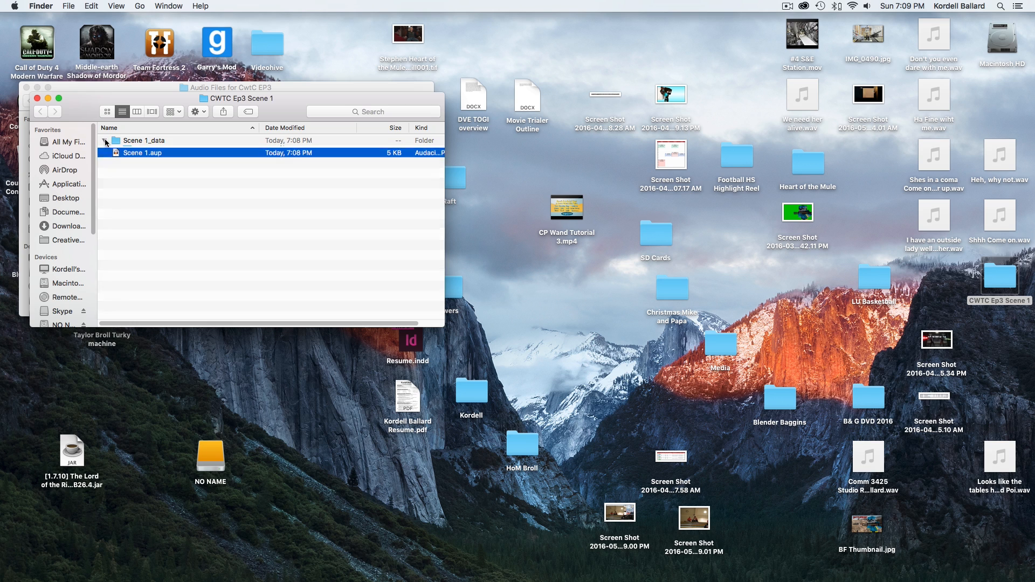
{"action": "left_click", "coordinate": [104, 140]}
{"action": "left_click", "coordinate": [114, 142]}
{"action": "left_click", "coordinate": [104, 141]}
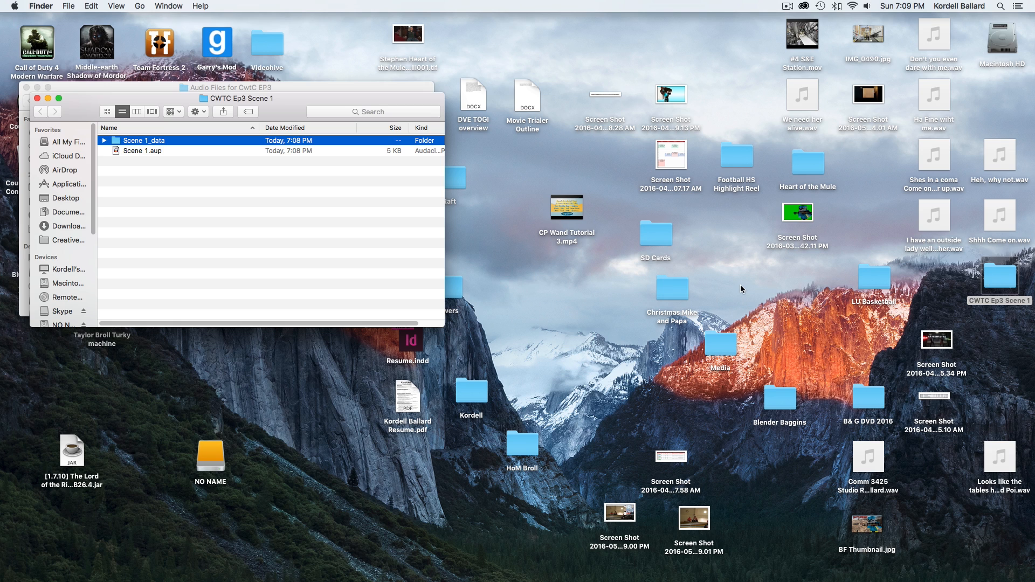
{"action": "left_click", "coordinate": [36, 99]}
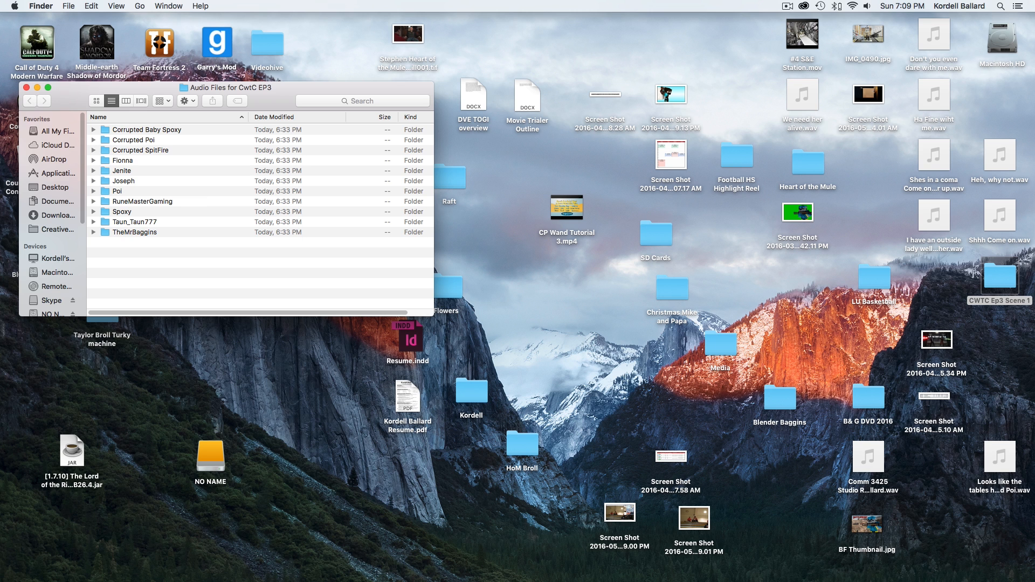
Step: Return to Audacity, create a new empty project, close the Scene 1 project window and move the new window into its place
{"action": "left_click", "coordinate": [707, 556]}
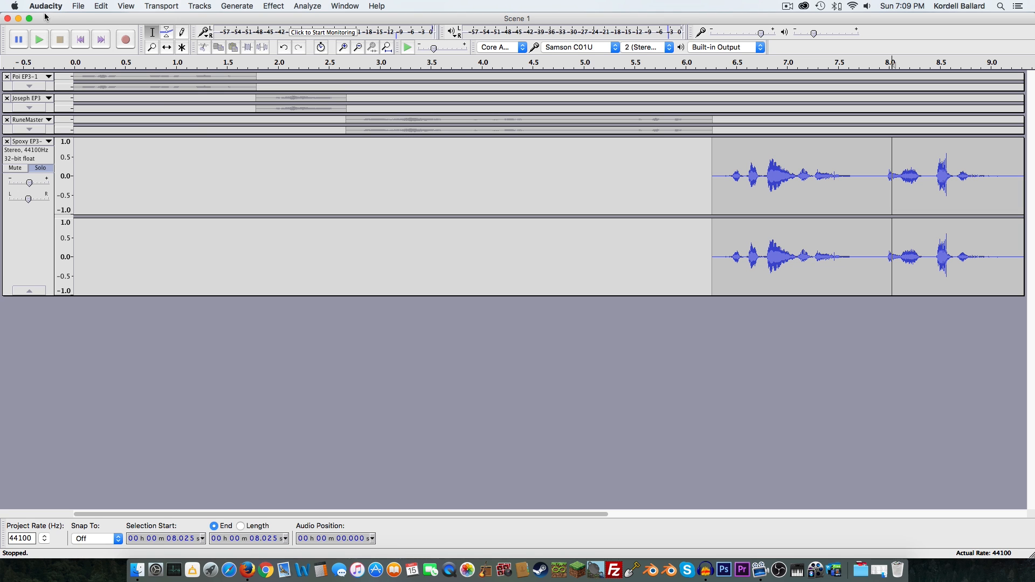
{"action": "left_click", "coordinate": [78, 7]}
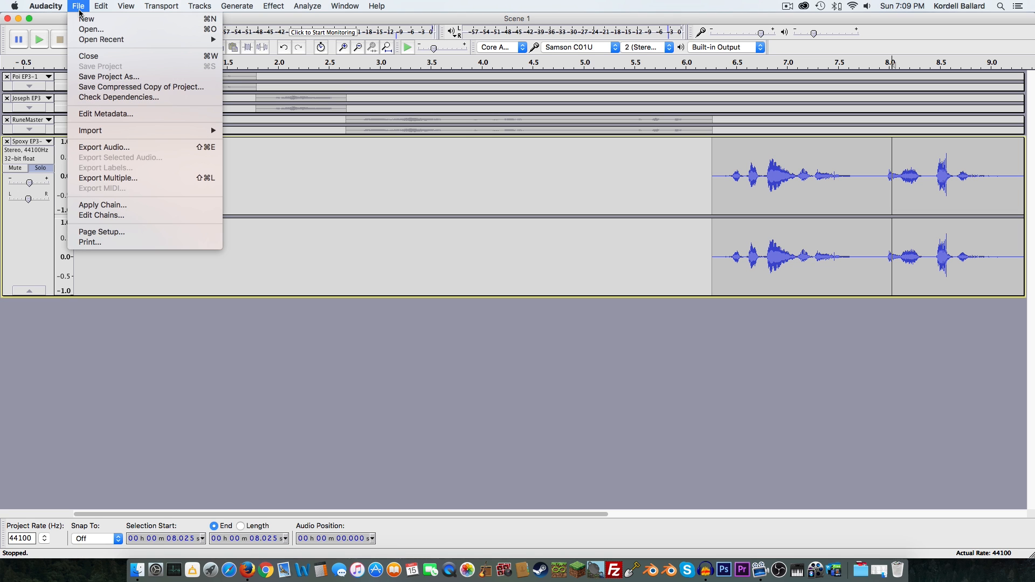
{"action": "left_click", "coordinate": [84, 20]}
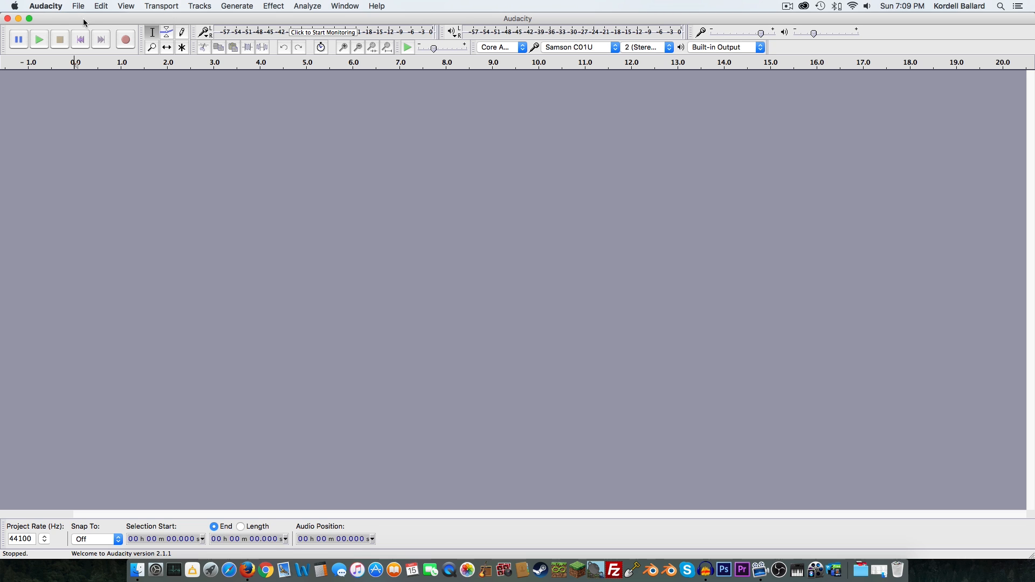
{"action": "left_click_drag", "start_coordinate": [84, 21], "coordinate": [95, 60]}
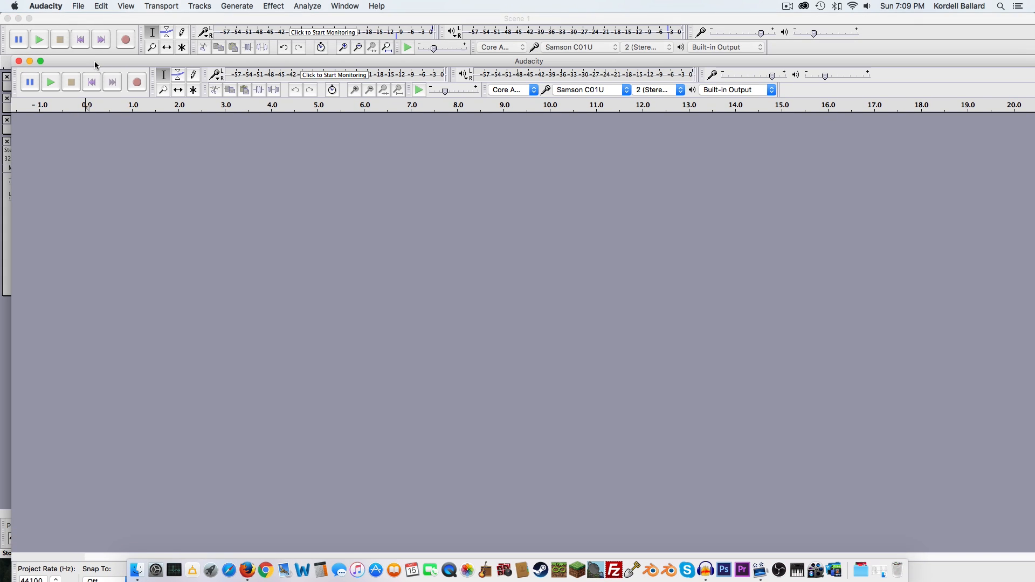
{"action": "left_click", "coordinate": [9, 20]}
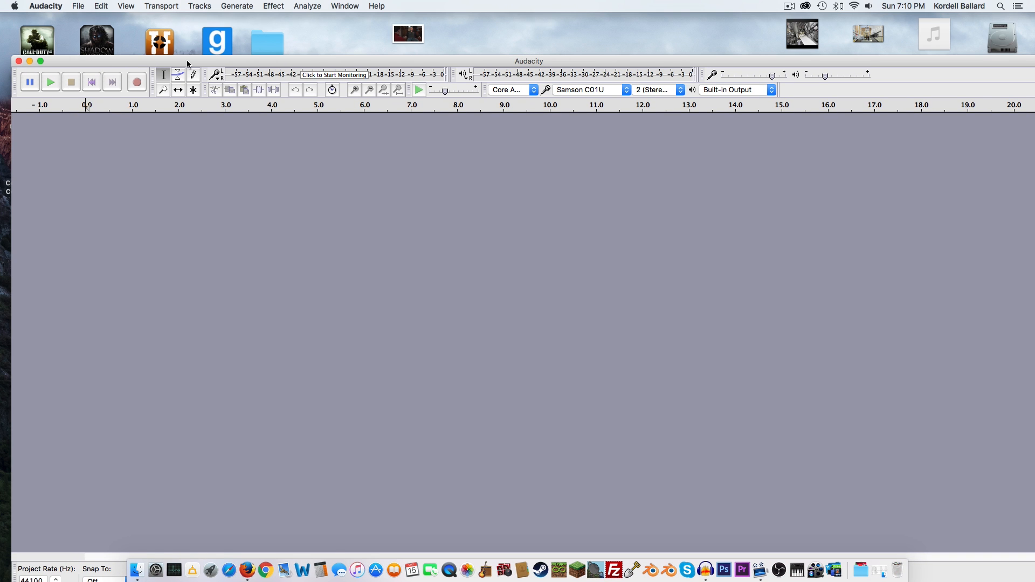
{"action": "left_click_drag", "start_coordinate": [188, 65], "coordinate": [176, 4]}
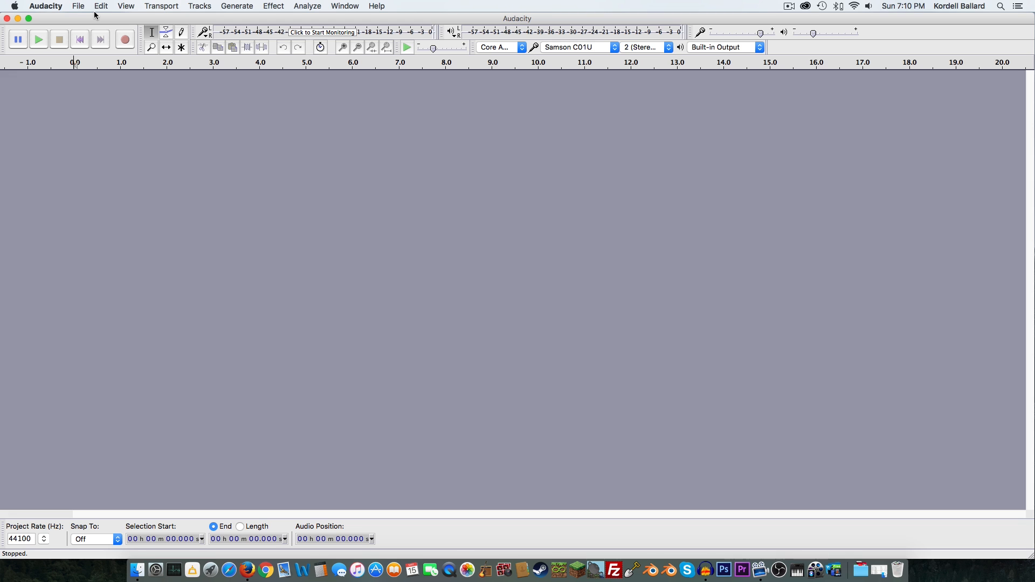
Step: Import Jenite EP3-1.wav from the Jenite folder in Audio Files for CwtC EP3, making a copy of the file before editing
{"action": "key", "text": "shift"}
{"action": "key", "text": "super+shift+i"}
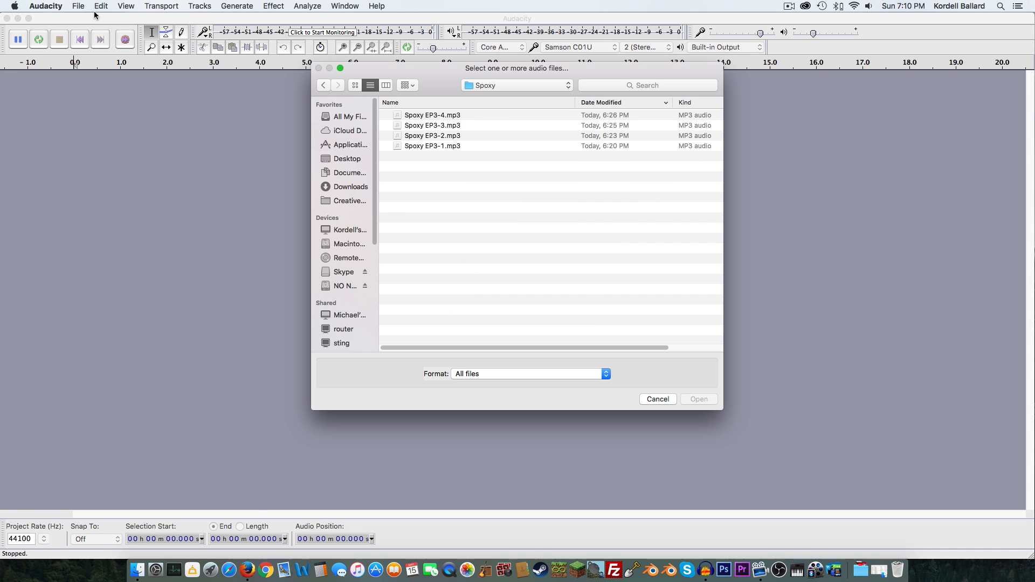
{"action": "left_click", "coordinate": [514, 86]}
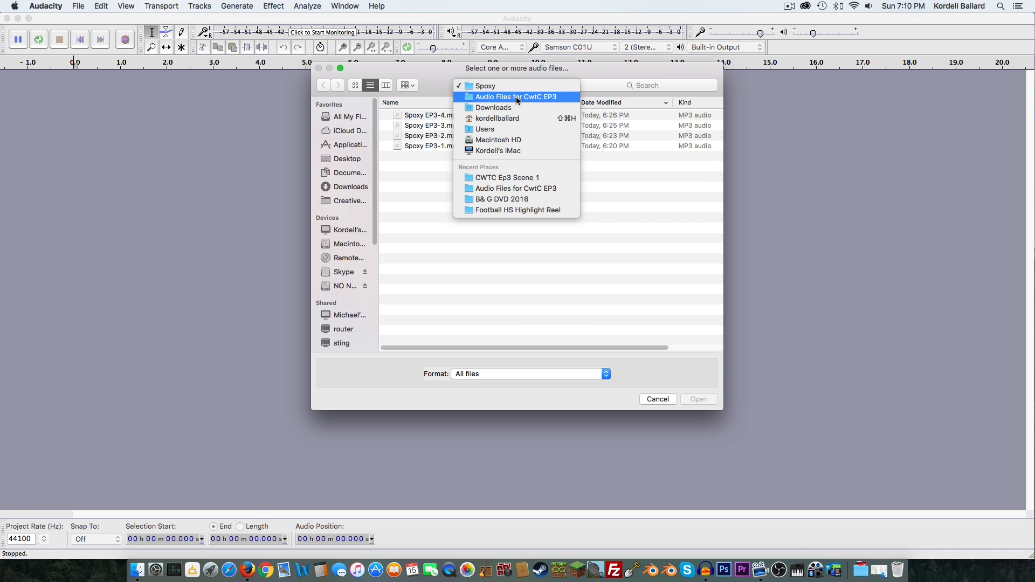
{"action": "left_click", "coordinate": [516, 96]}
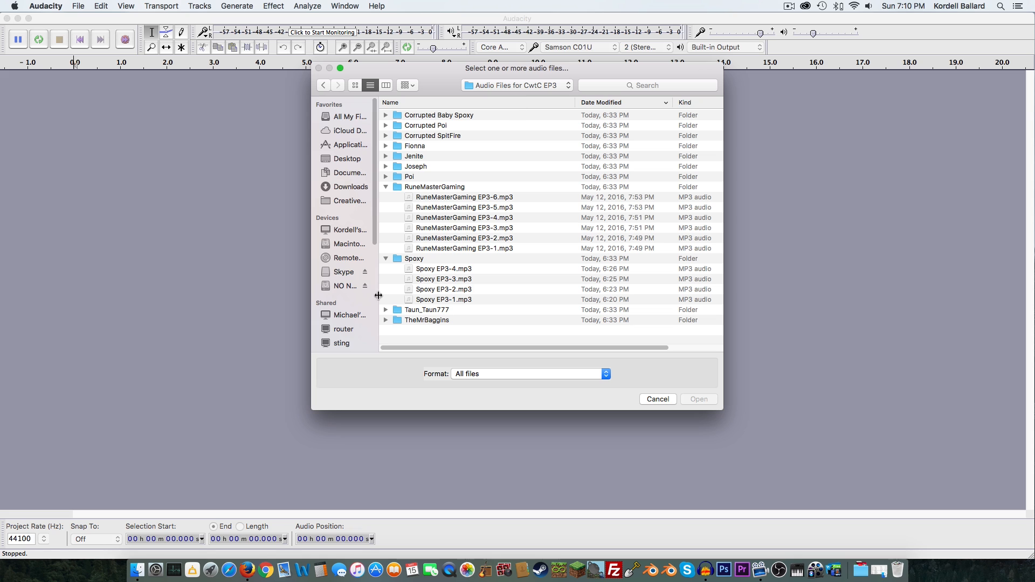
{"action": "left_click", "coordinate": [386, 187]}
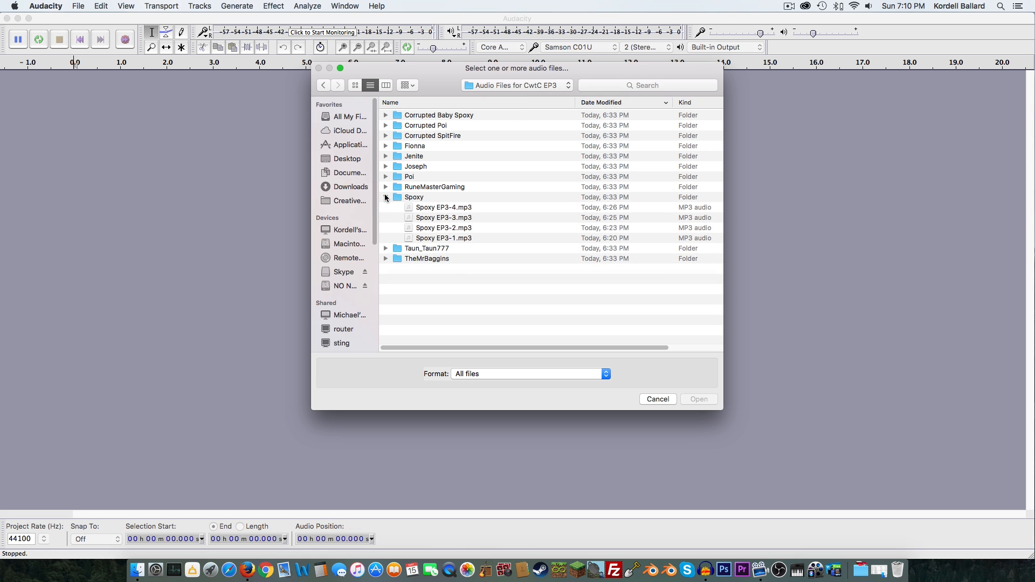
{"action": "left_click", "coordinate": [386, 197]}
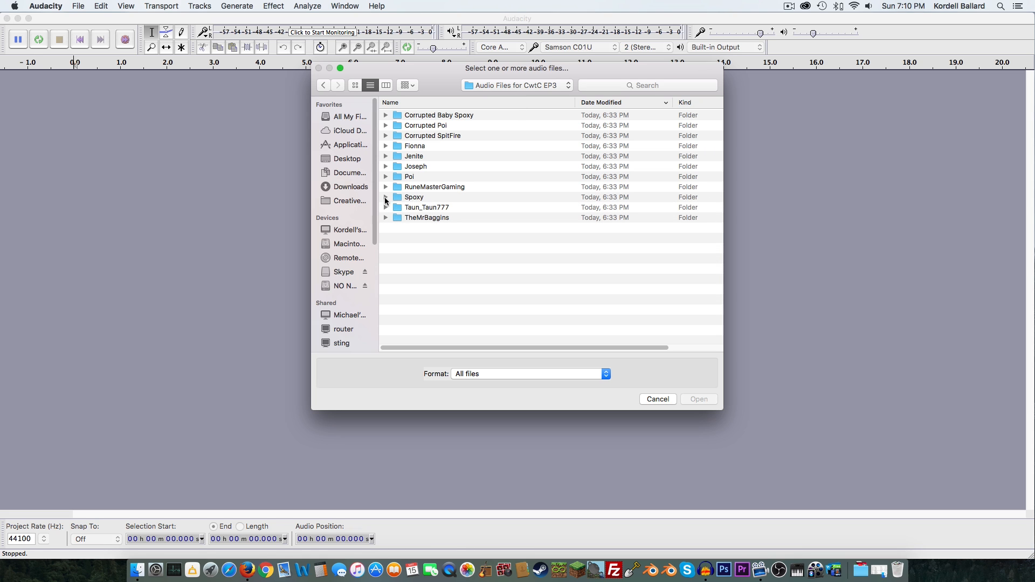
{"action": "left_click", "coordinate": [386, 156]}
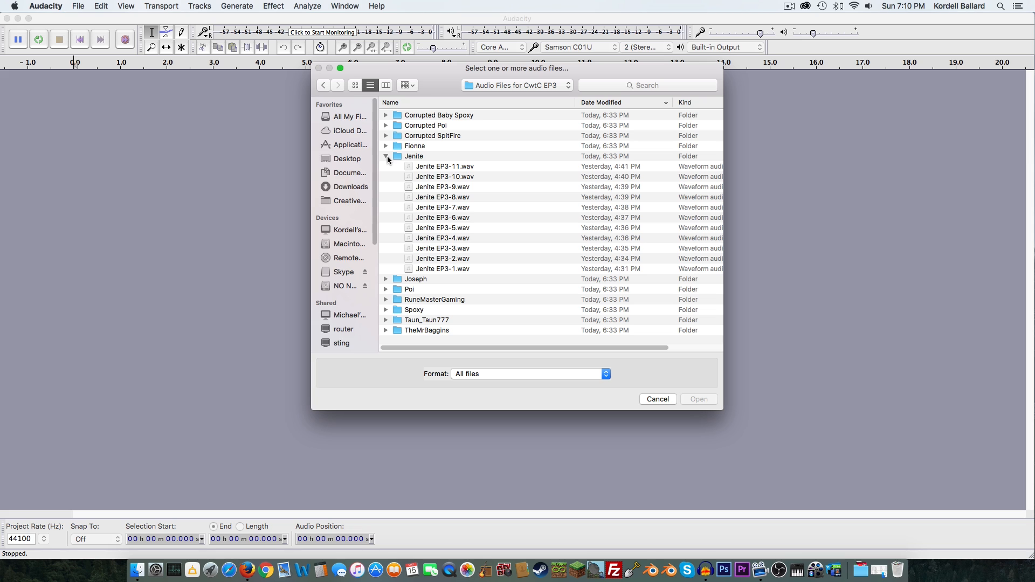
{"action": "left_click", "coordinate": [420, 269]}
{"action": "left_click", "coordinate": [699, 399]}
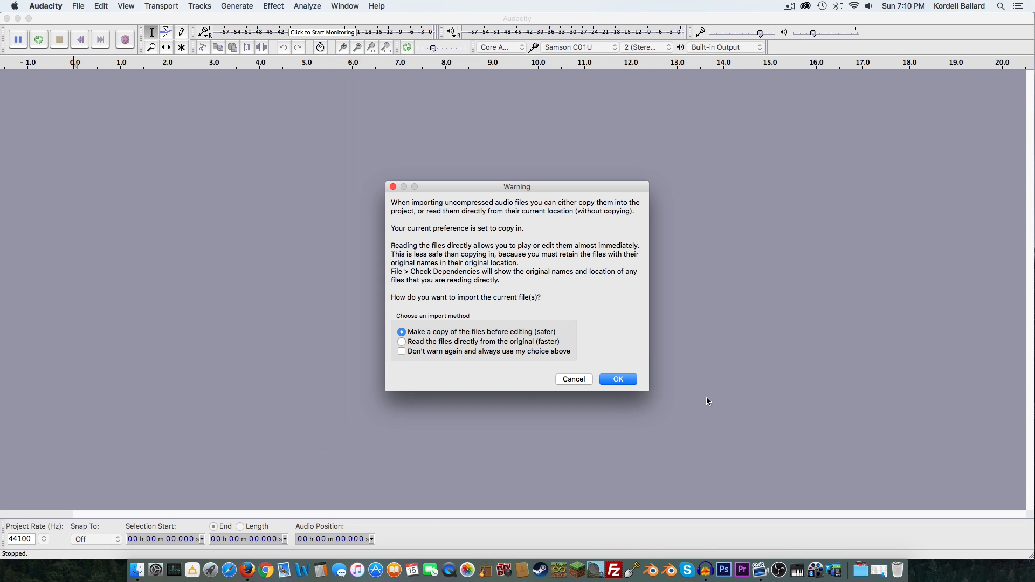
{"action": "left_click", "coordinate": [623, 381]}
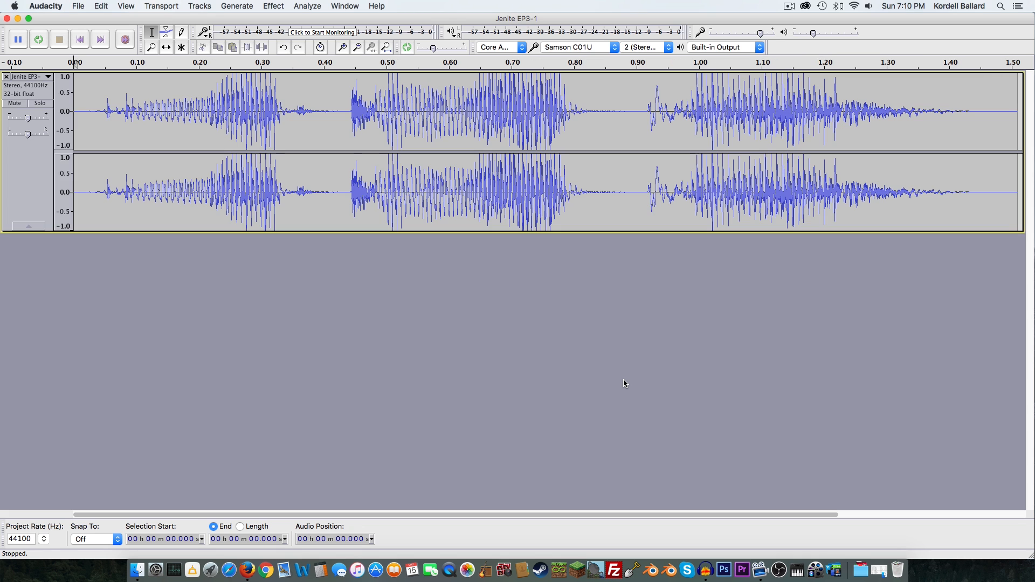
Step: Play back the Jenite EP3-1 clip from its start to judge its loudness
{"action": "left_click", "coordinate": [356, 48]}
{"action": "left_click", "coordinate": [357, 47]}
{"action": "left_click", "coordinate": [356, 48]}
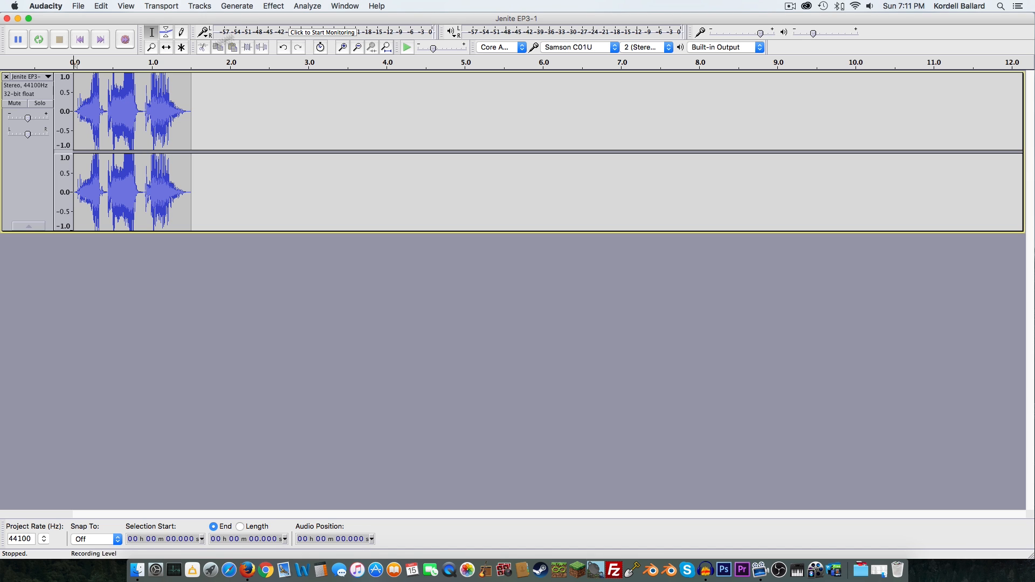
{"action": "left_click", "coordinate": [74, 57]}
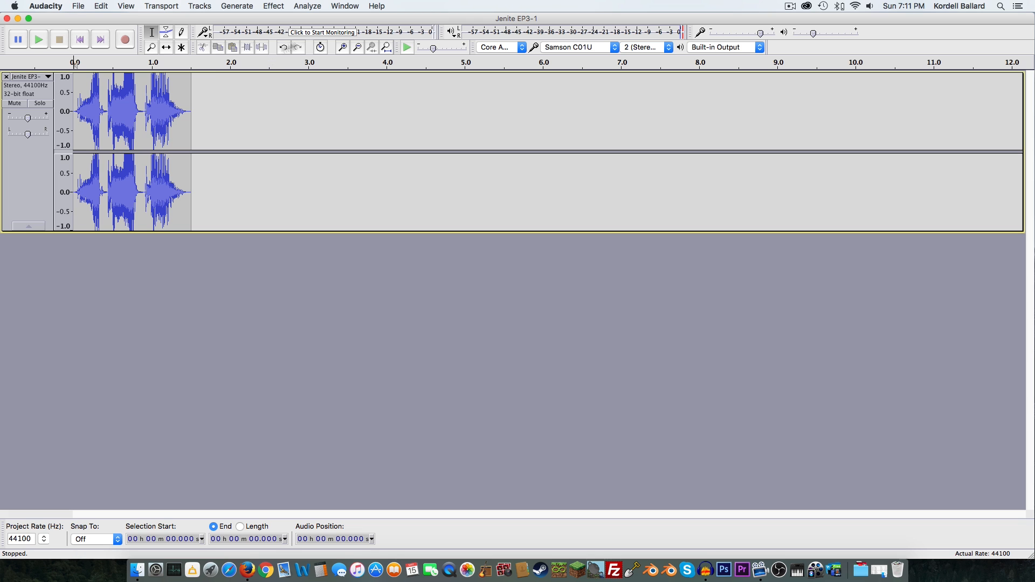
{"action": "left_click", "coordinate": [344, 47]}
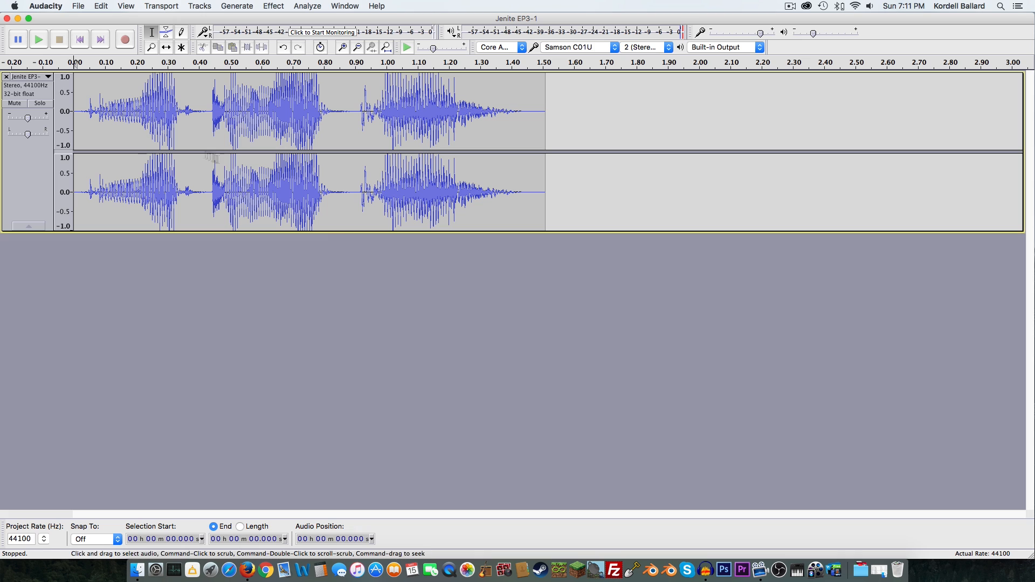
{"action": "left_click", "coordinate": [75, 58]}
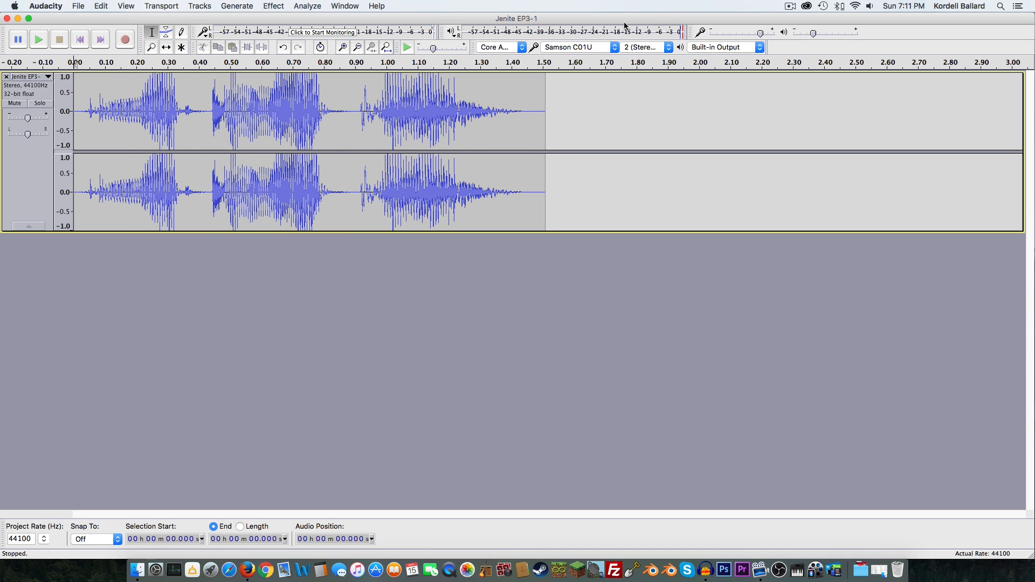
Step: Select the whole Jenite EP3-1 clip and amplify it by -5.10 dB
{"action": "double_click", "coordinate": [113, 109]}
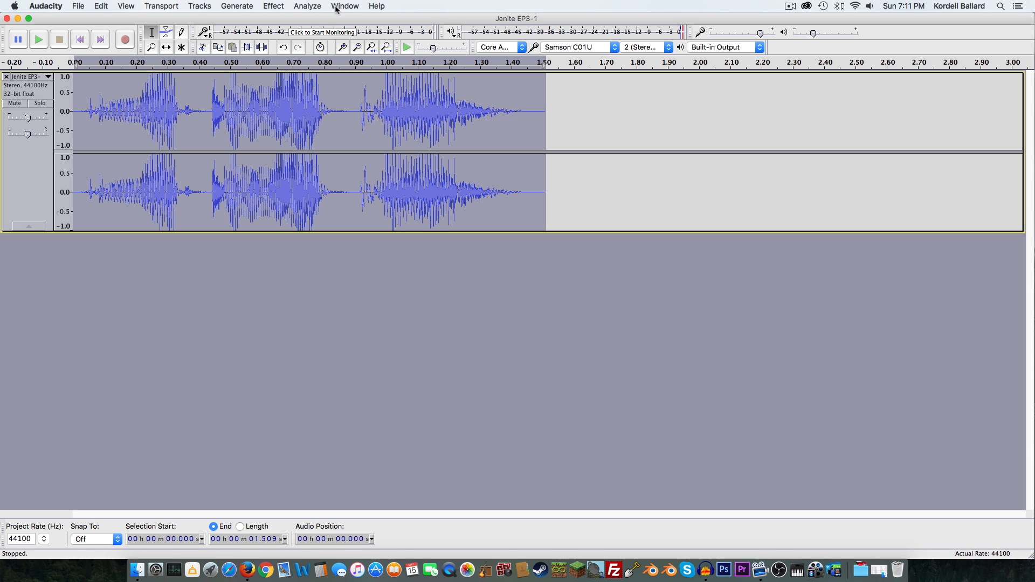
{"action": "left_click", "coordinate": [273, 6]}
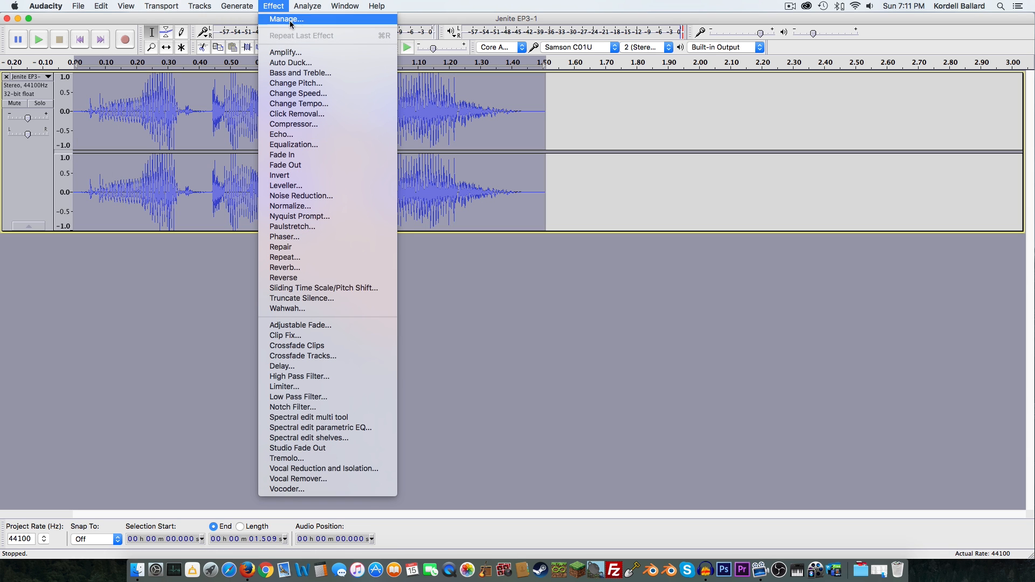
{"action": "left_click", "coordinate": [296, 53]}
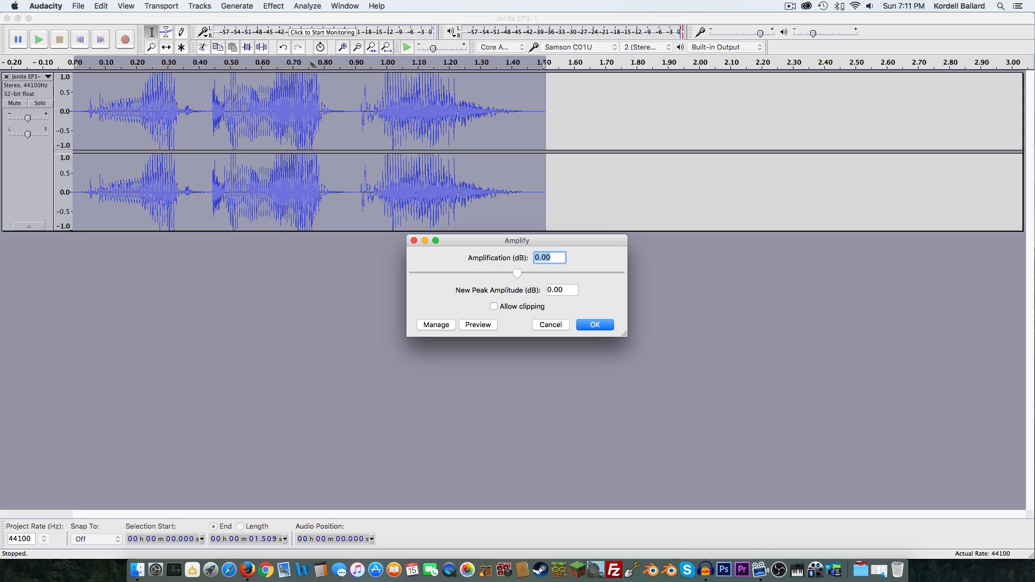
{"action": "left_click_drag", "start_coordinate": [515, 274], "coordinate": [507, 273]}
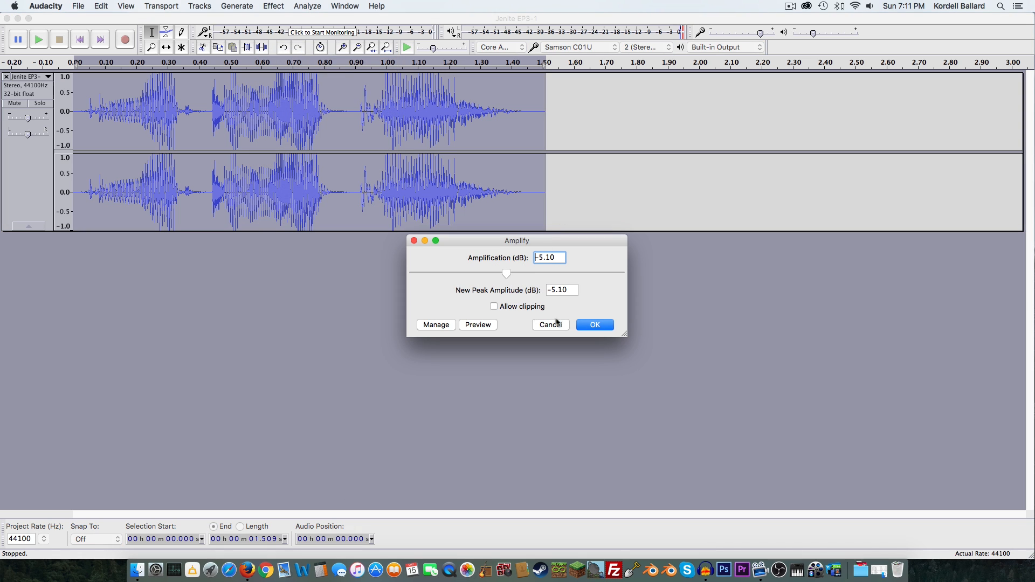
{"action": "left_click", "coordinate": [601, 326]}
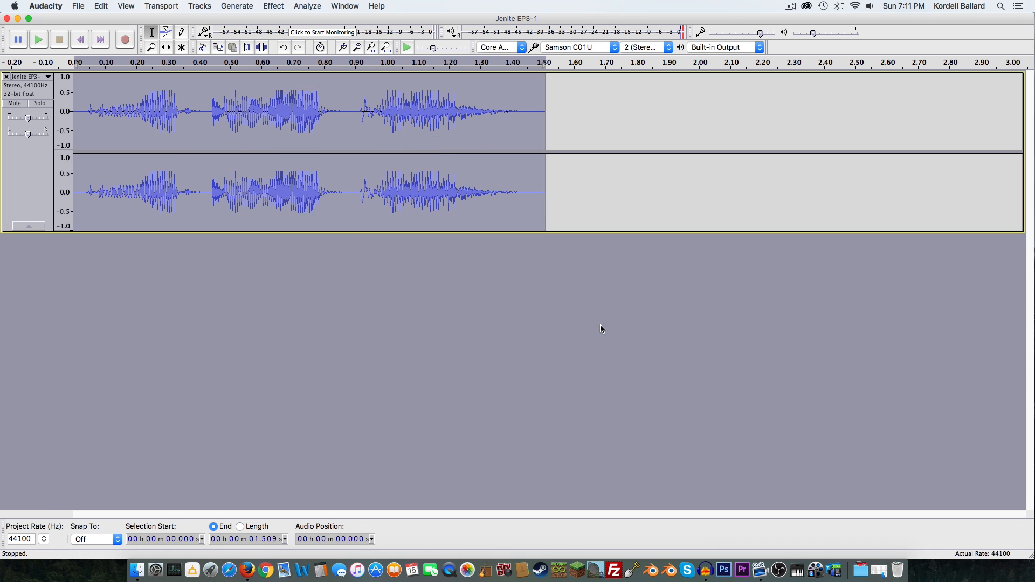
Step: Play back the Jenite EP3-1 clip from near its start and look through the available effects
{"action": "left_click", "coordinate": [85, 64]}
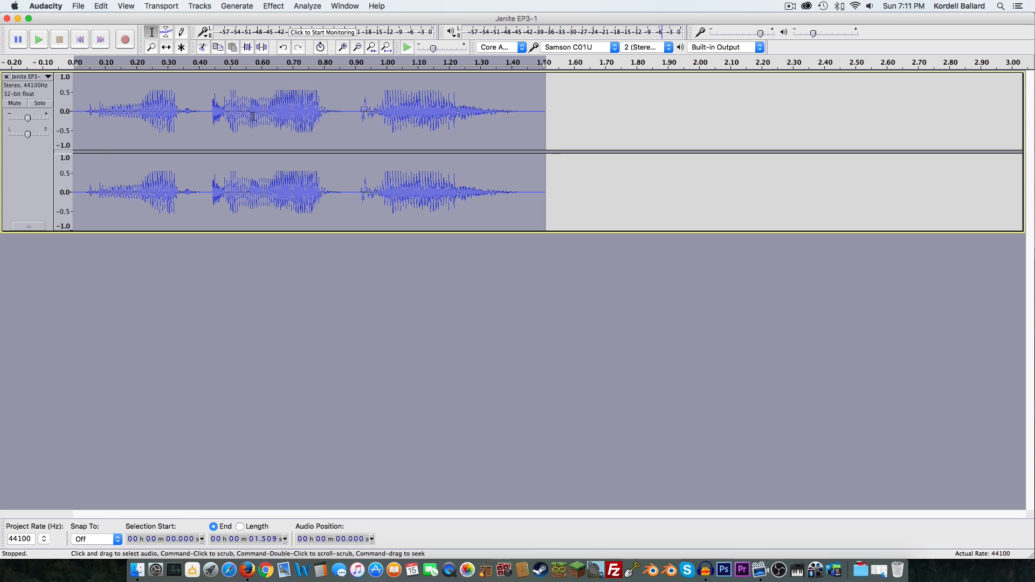
{"action": "left_click", "coordinate": [291, 116]}
{"action": "key", "text": "super+a"}
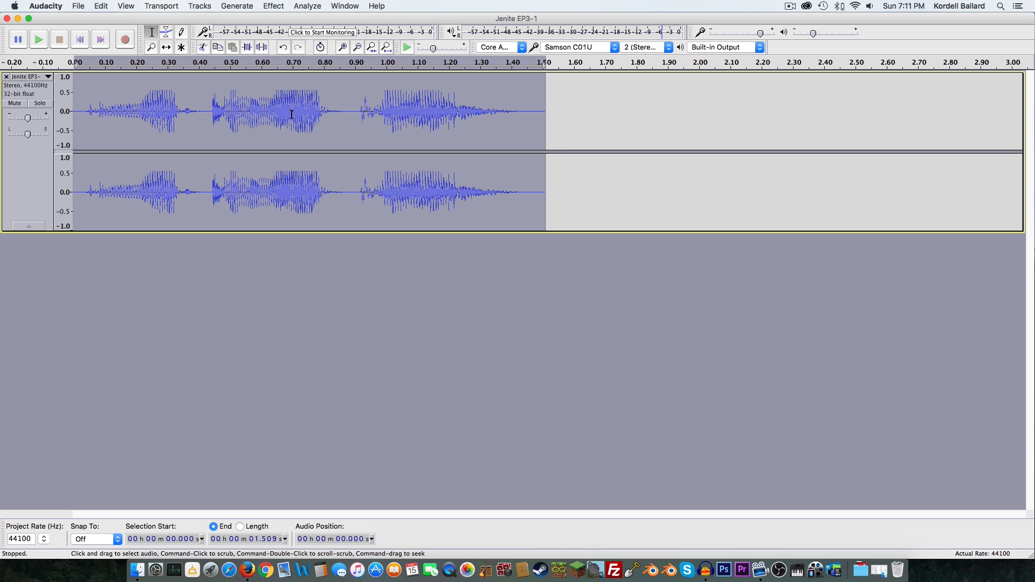
{"action": "left_click", "coordinate": [274, 6]}
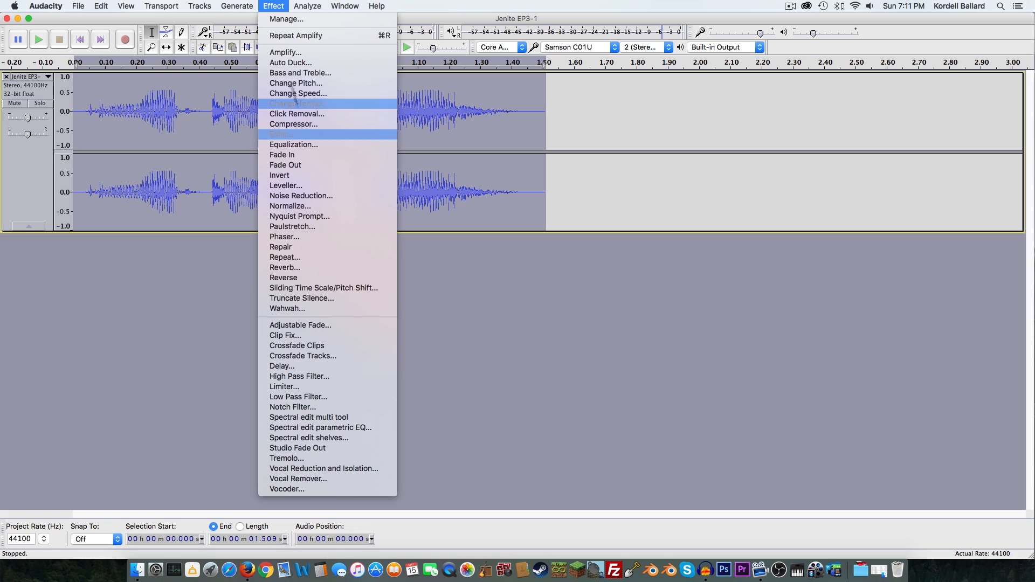
{"action": "left_click", "coordinate": [274, 6]}
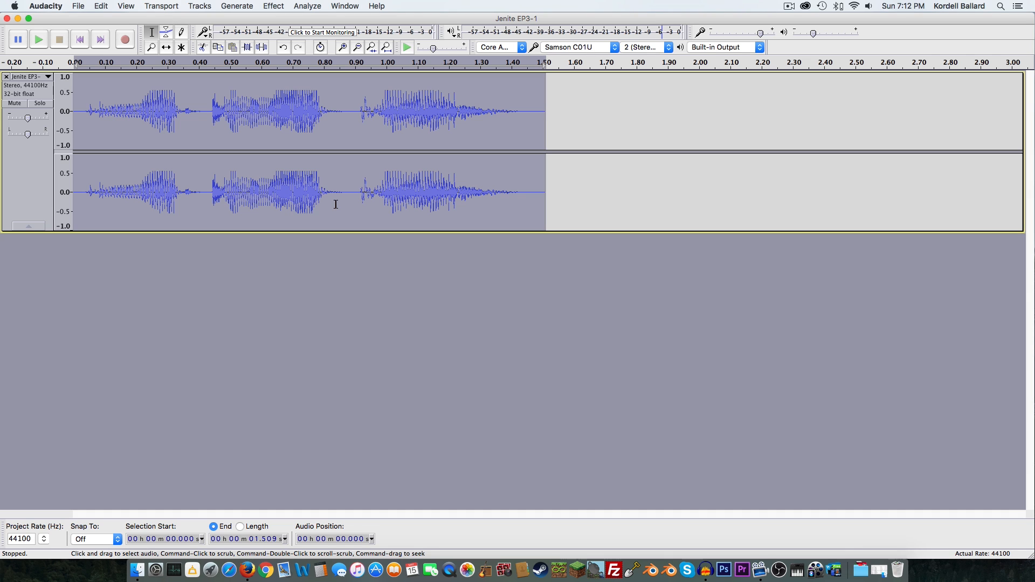
{"action": "left_click", "coordinate": [192, 145]}
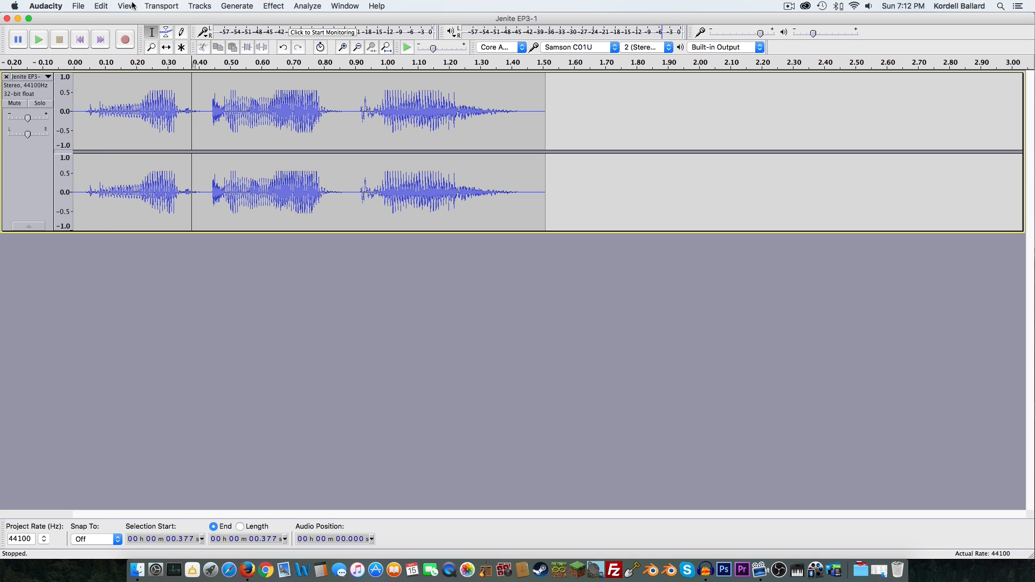
Step: Import Taun_Taun777 EP3-1.wav from the Taun_Taun777 folder in Audio Files for CwtC EP3, making a copy of the file before editing
{"action": "key", "text": "shift"}
{"action": "key", "text": "super+shift+i"}
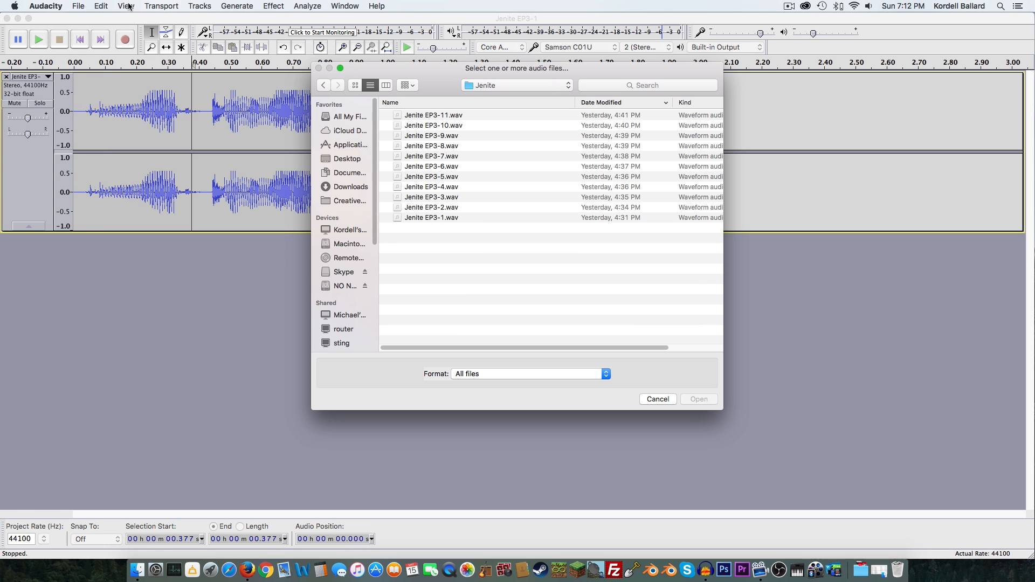
{"action": "left_click", "coordinate": [493, 85]}
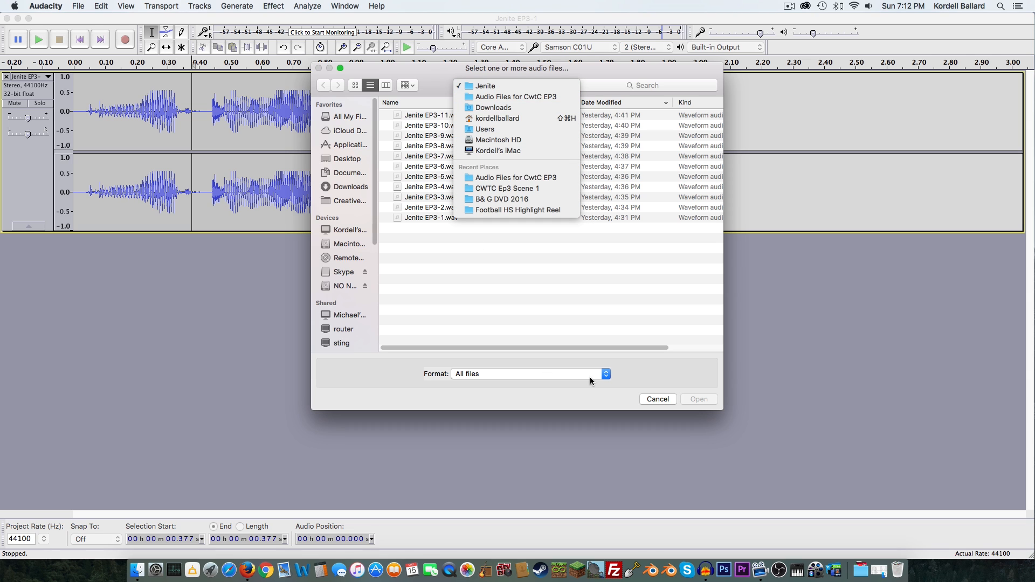
{"action": "left_click", "coordinate": [788, 6]}
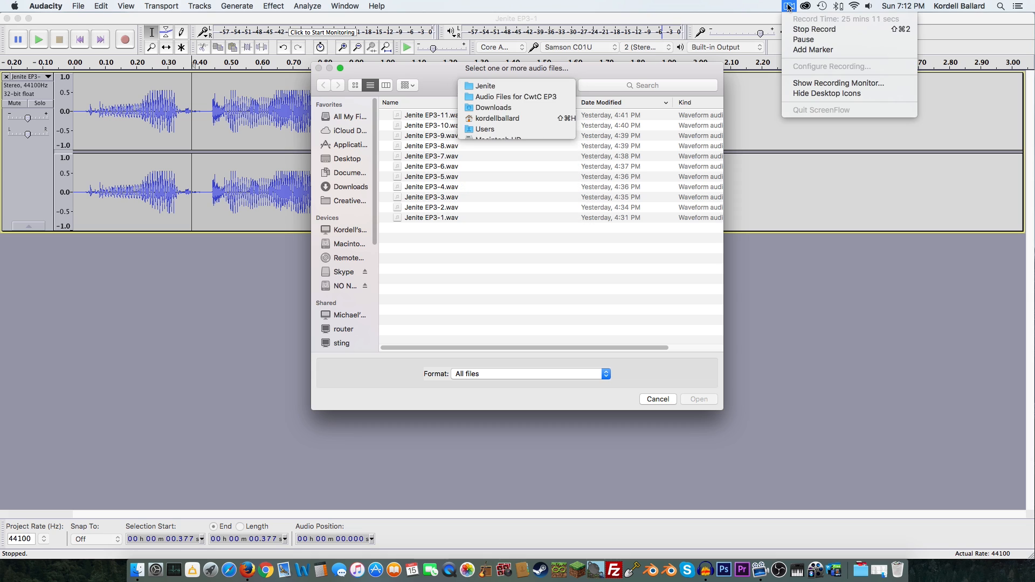
{"action": "left_click", "coordinate": [802, 40]}
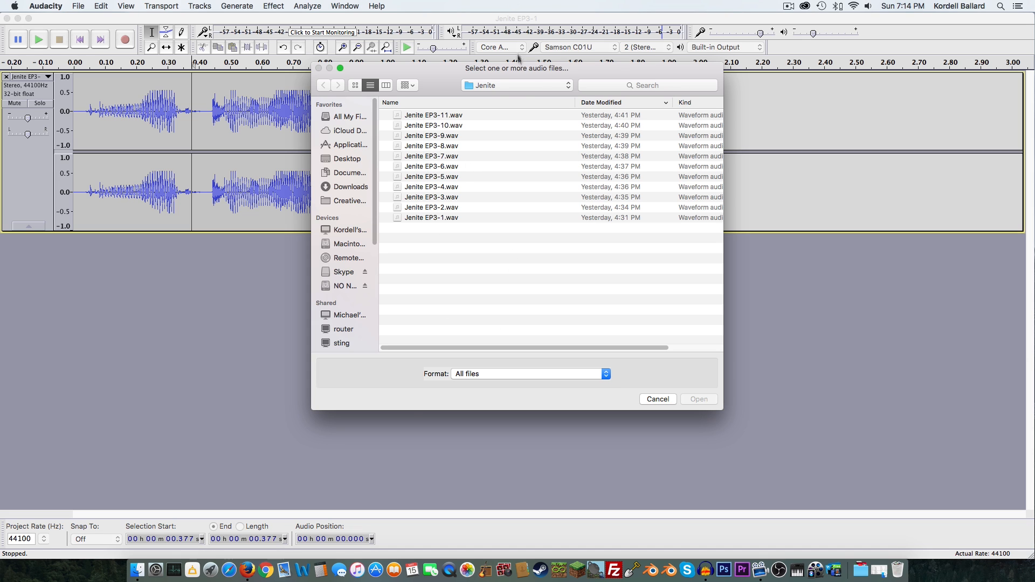
{"action": "left_click", "coordinate": [535, 85]}
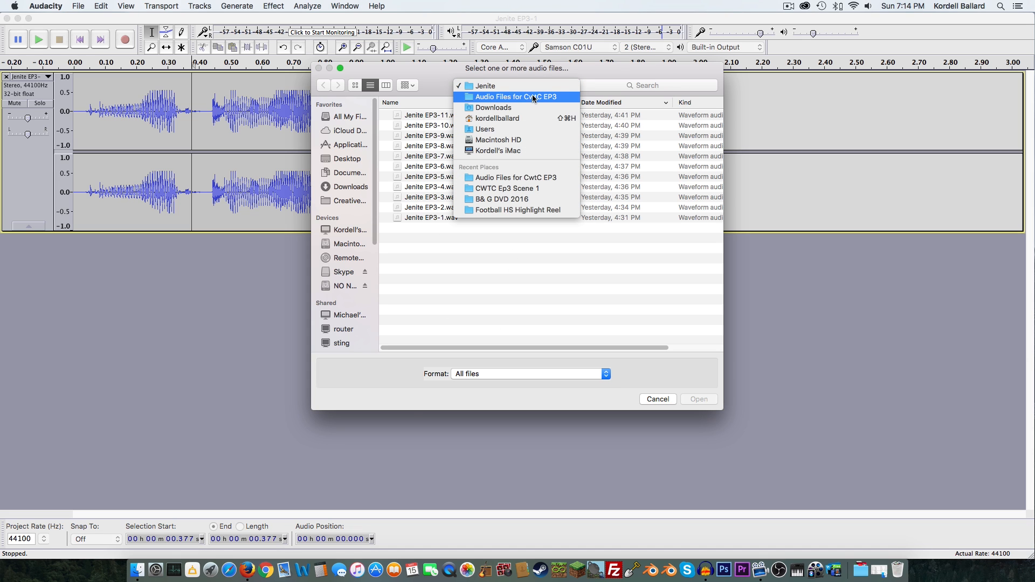
{"action": "left_click", "coordinate": [533, 97]}
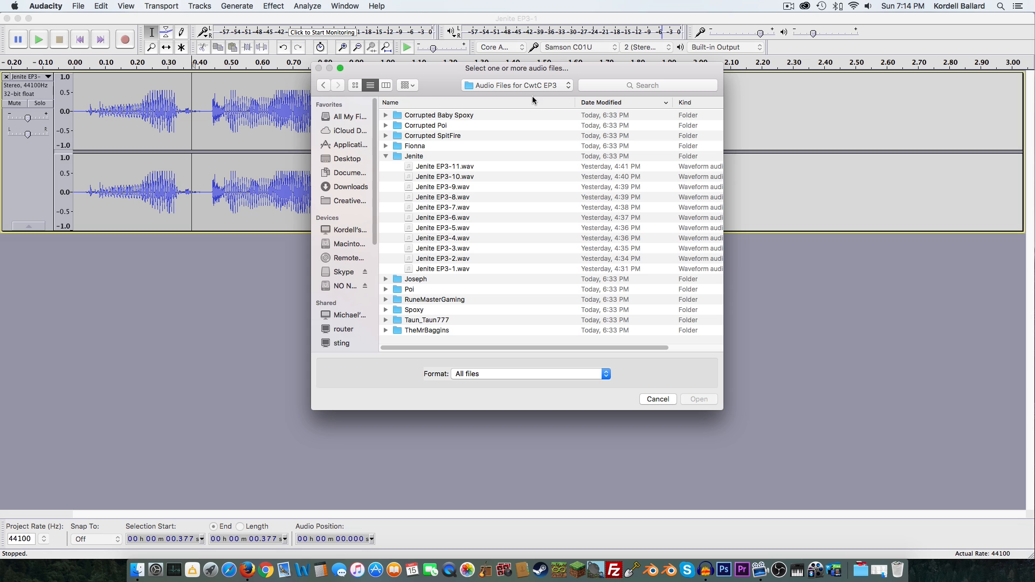
{"action": "left_click", "coordinate": [386, 156]}
{"action": "left_click", "coordinate": [385, 207]}
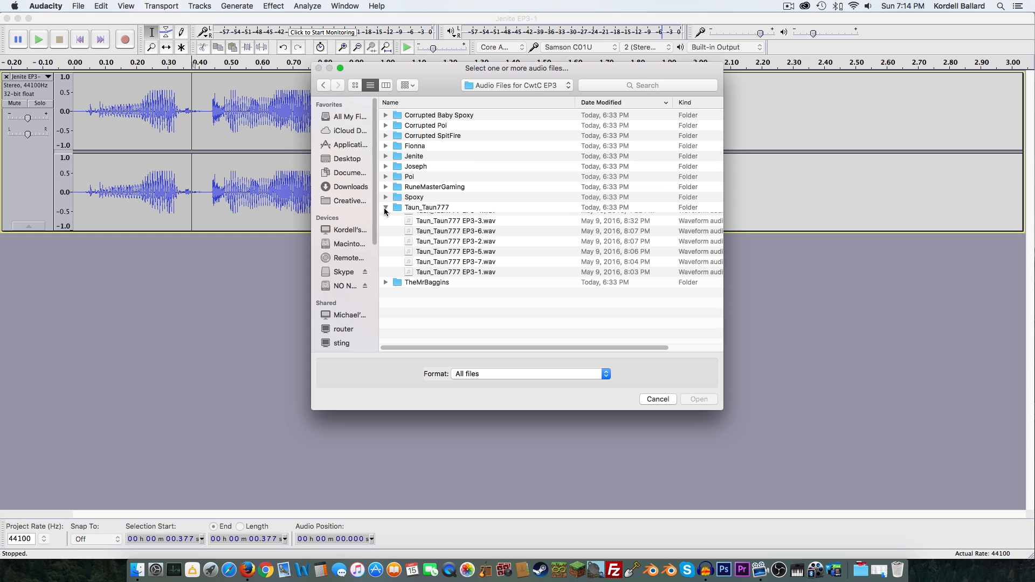
{"action": "left_click", "coordinate": [406, 279]}
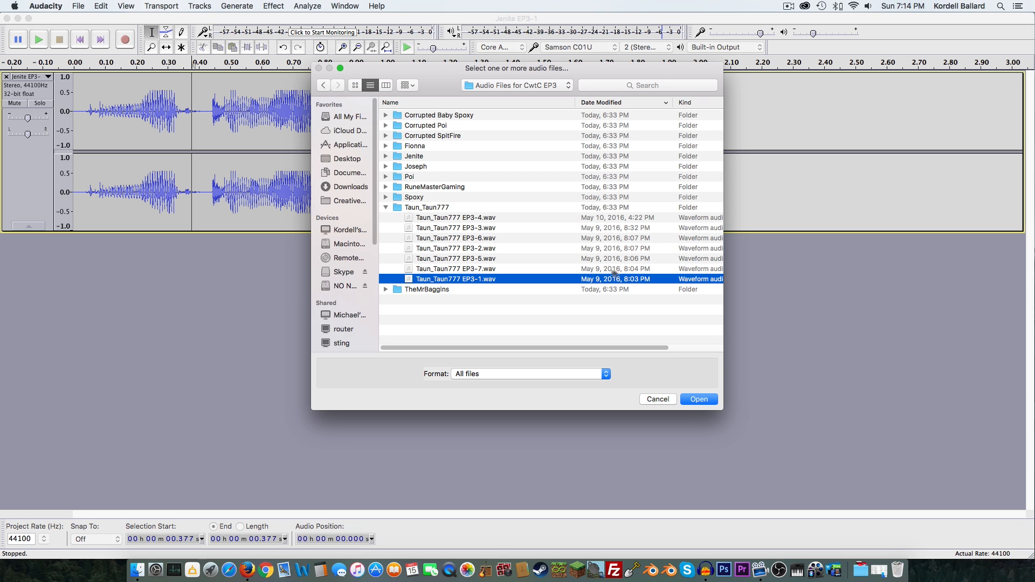
{"action": "left_click", "coordinate": [698, 399]}
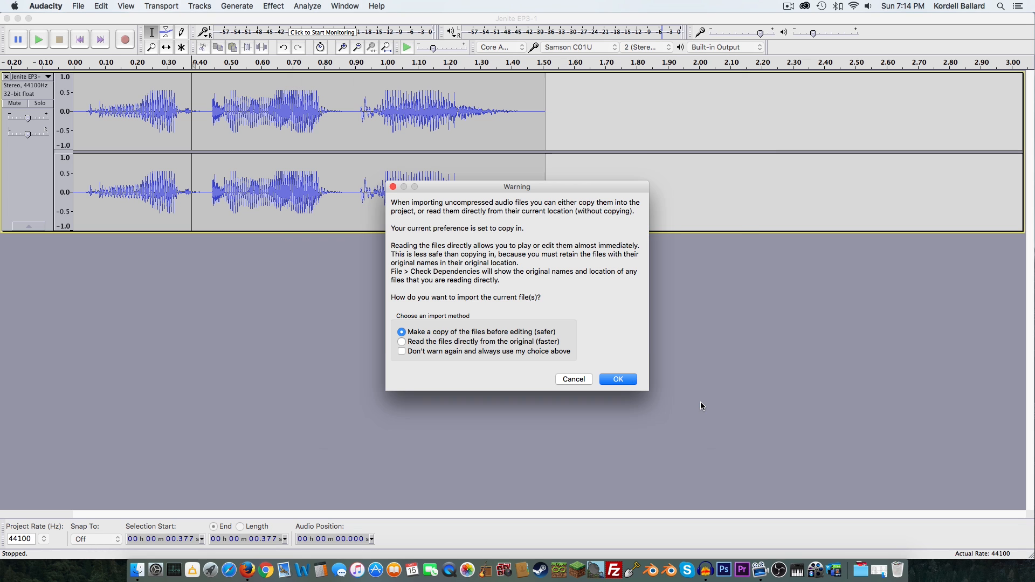
{"action": "left_click", "coordinate": [626, 379]}
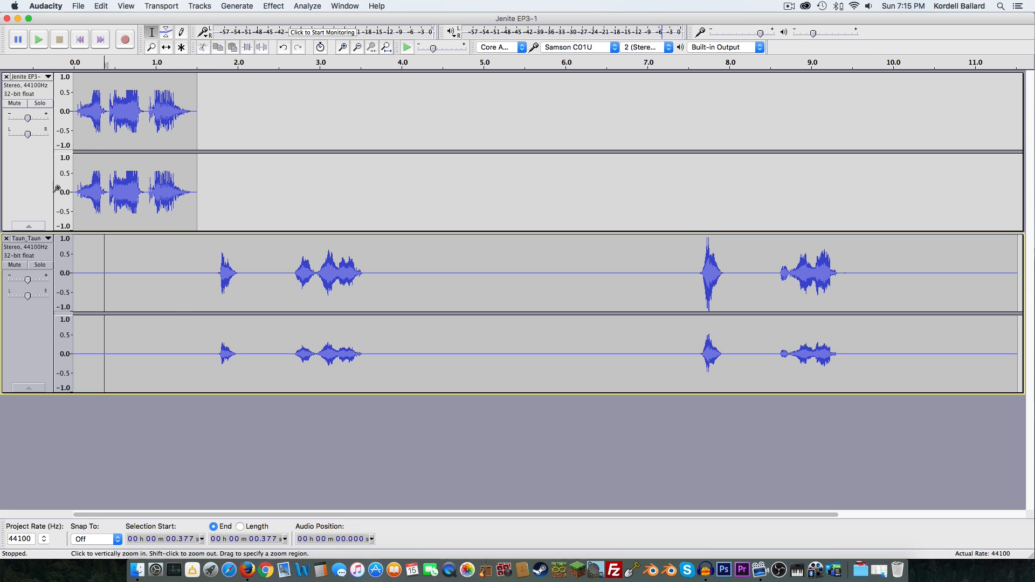
Step: Solo the imported Taun_Taun777 track and delete its opening silence from 0 to 1.242 s
{"action": "left_click", "coordinate": [46, 265]}
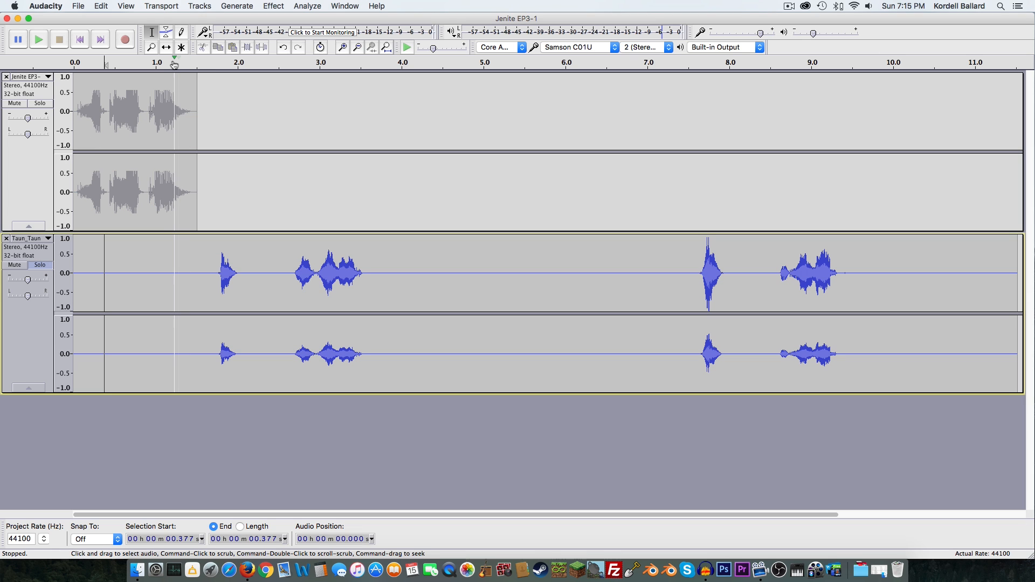
{"action": "left_click_drag", "start_coordinate": [176, 275], "coordinate": [15, 284]}
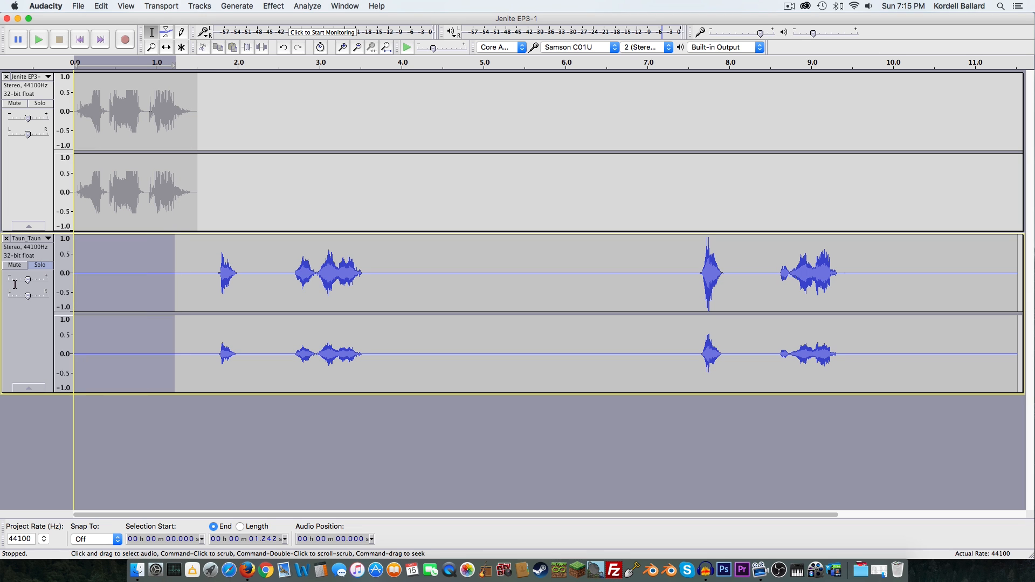
{"action": "key", "text": "Delete"}
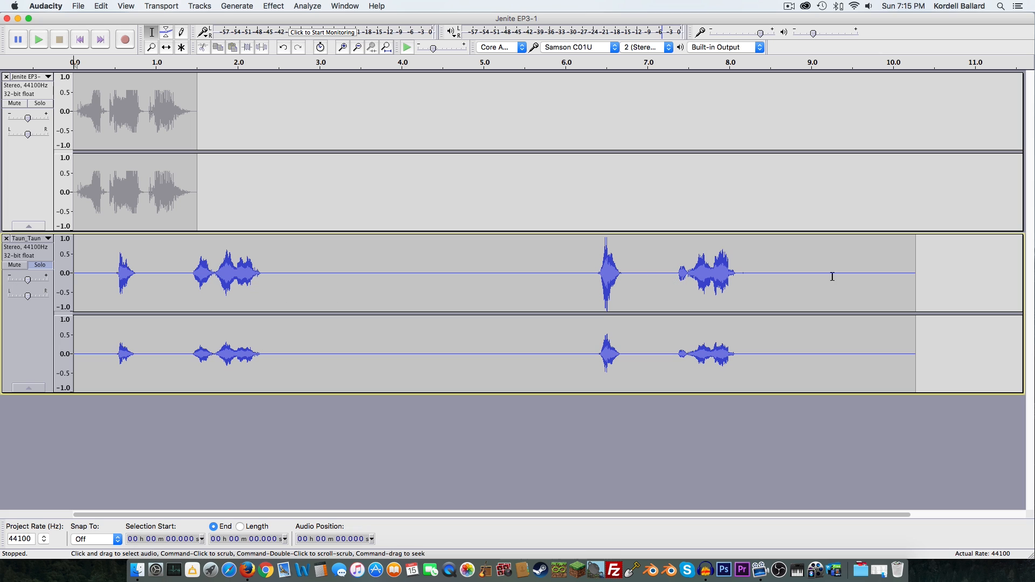
Step: Delete the trailing silence of the Taun_Taun777 track from 9.118 s to its end and play the track from the start
{"action": "left_click_drag", "start_coordinate": [821, 272], "coordinate": [906, 267]}
{"action": "key", "text": "Delete"}
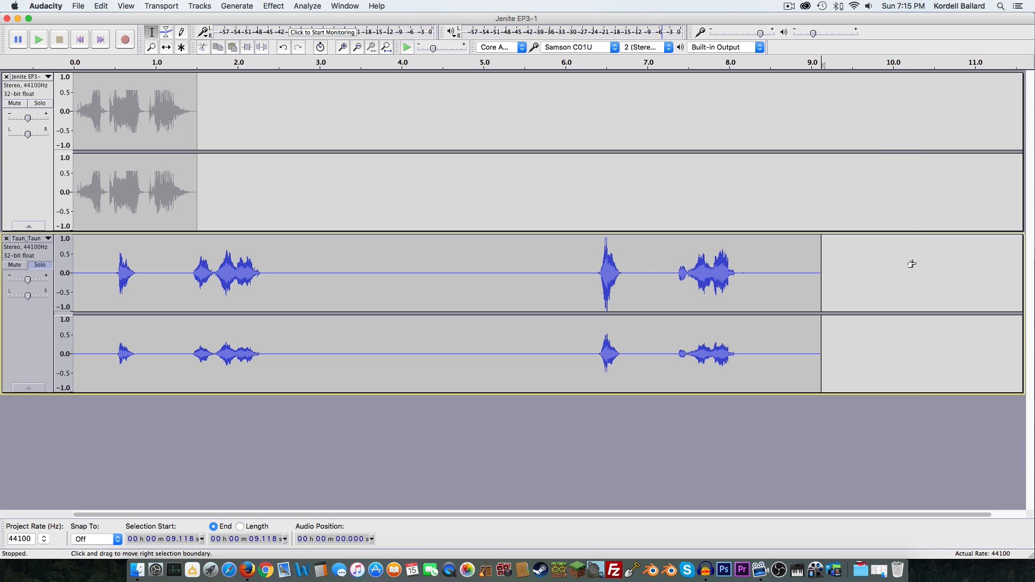
{"action": "left_click", "coordinate": [76, 64]}
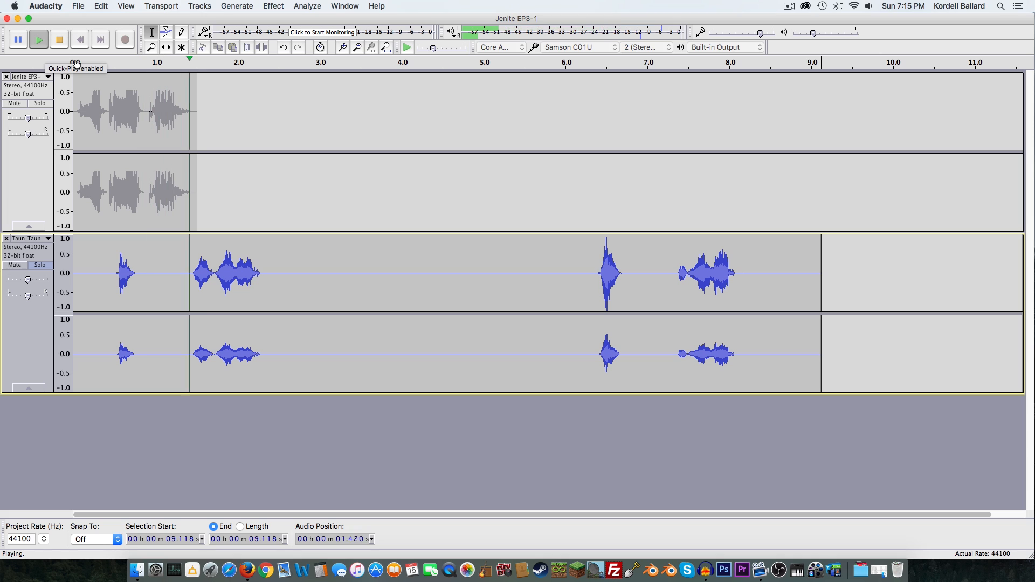
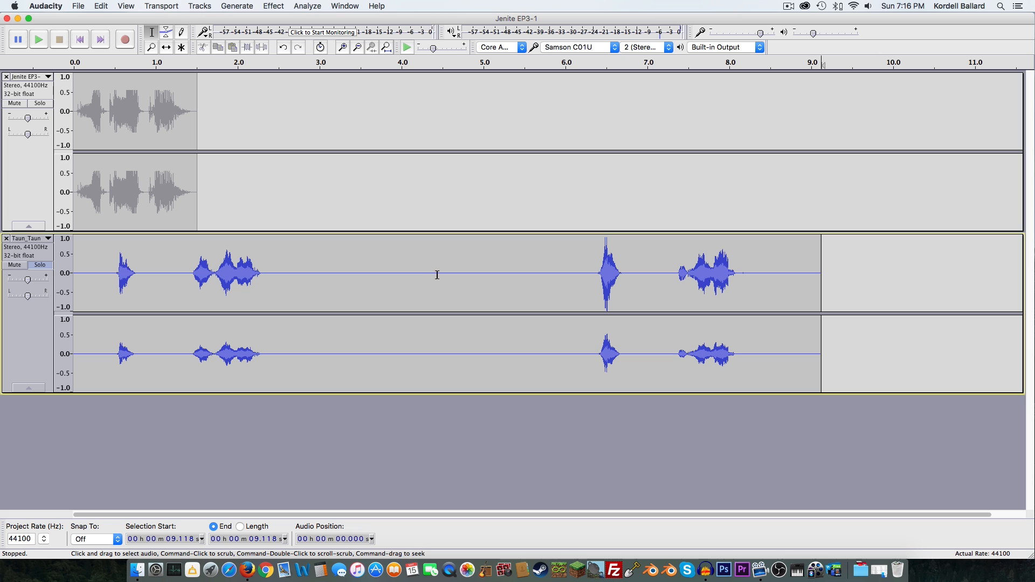
Step: Try to reduce the Taun_Taun777 track to its second take by deleting the first 4.444 s and the silence around that take
{"action": "left_click_drag", "start_coordinate": [437, 275], "coordinate": [51, 297]}
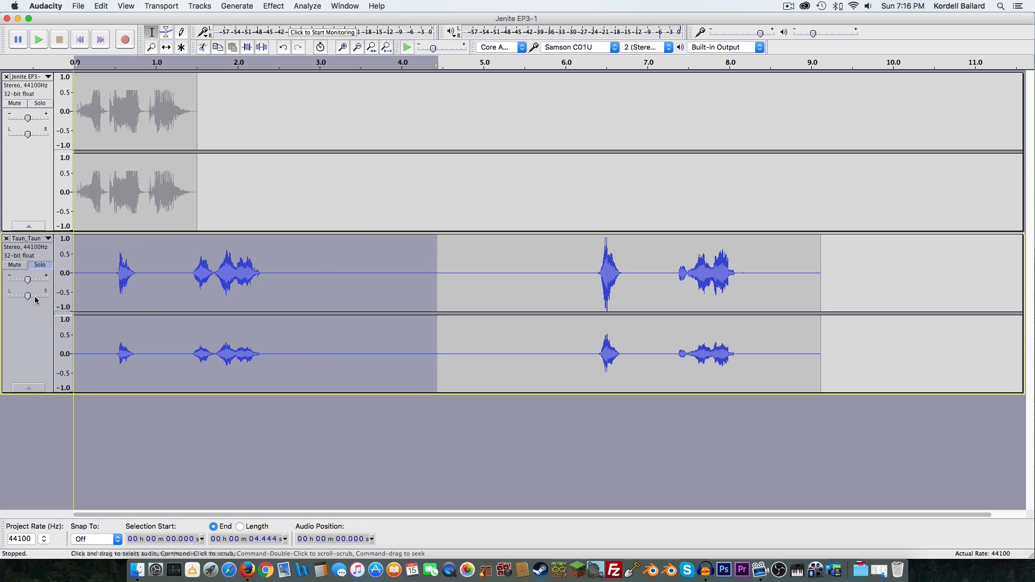
{"action": "key", "text": "Delete"}
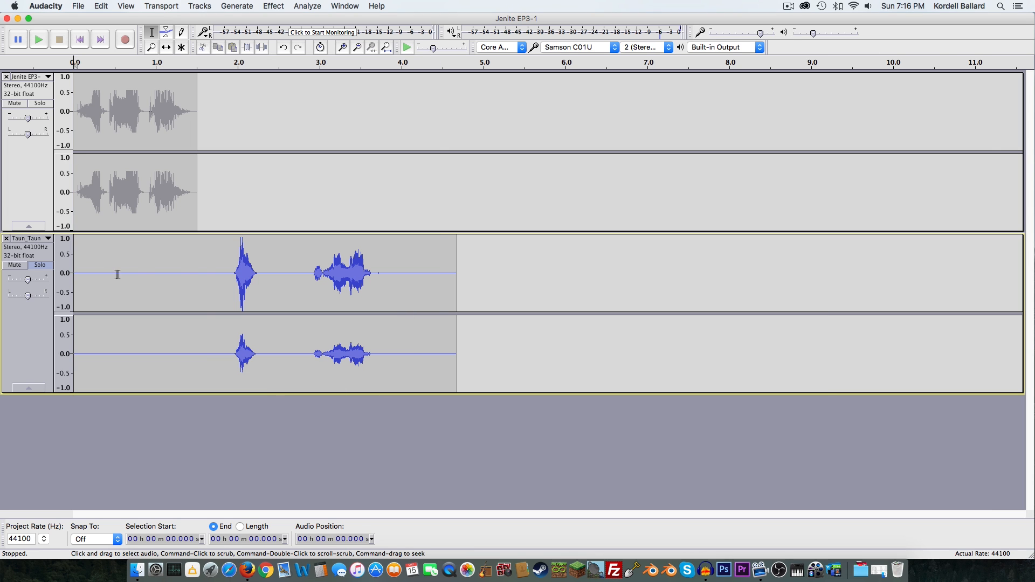
{"action": "left_click_drag", "start_coordinate": [205, 274], "coordinate": [75, 275]}
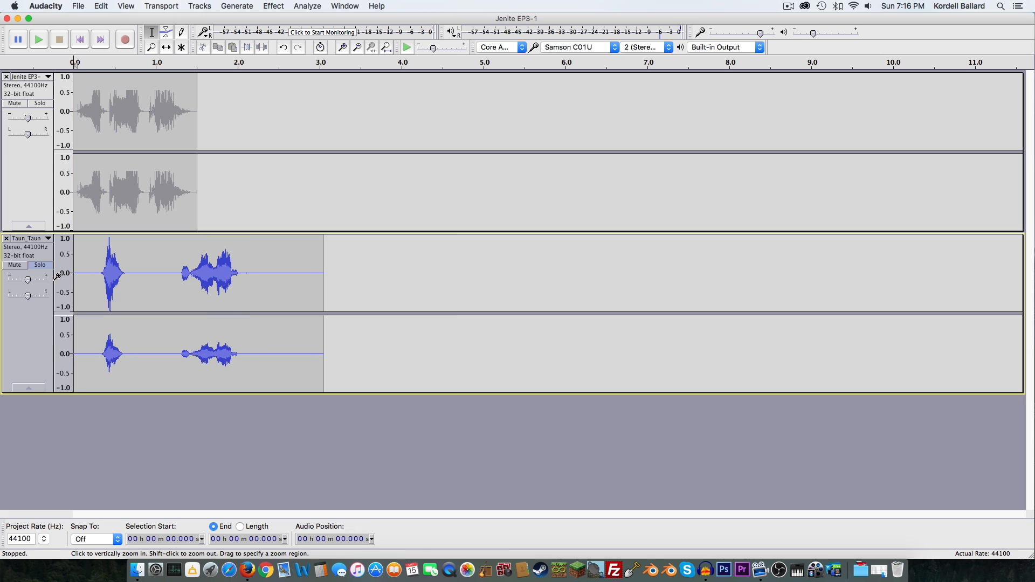
{"action": "key", "text": "Delete"}
{"action": "left_click_drag", "start_coordinate": [266, 273], "coordinate": [324, 272]}
{"action": "key", "text": "Delete"}
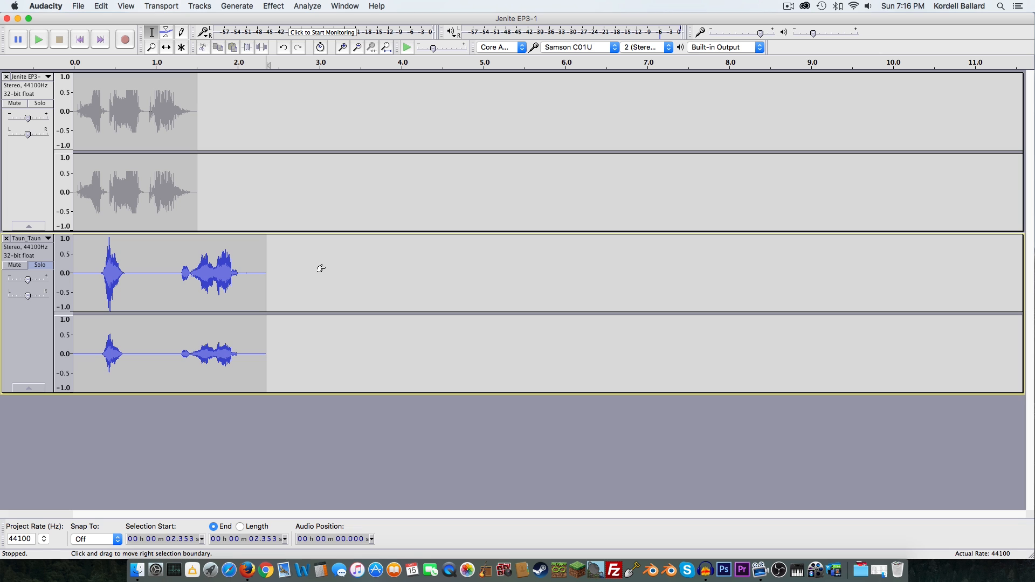
Step: Undo the last three deletions on the Taun_Taun777 track
{"action": "key", "text": "super+z"}
{"action": "key", "text": "super+z"}
{"action": "key", "text": "super+z"}
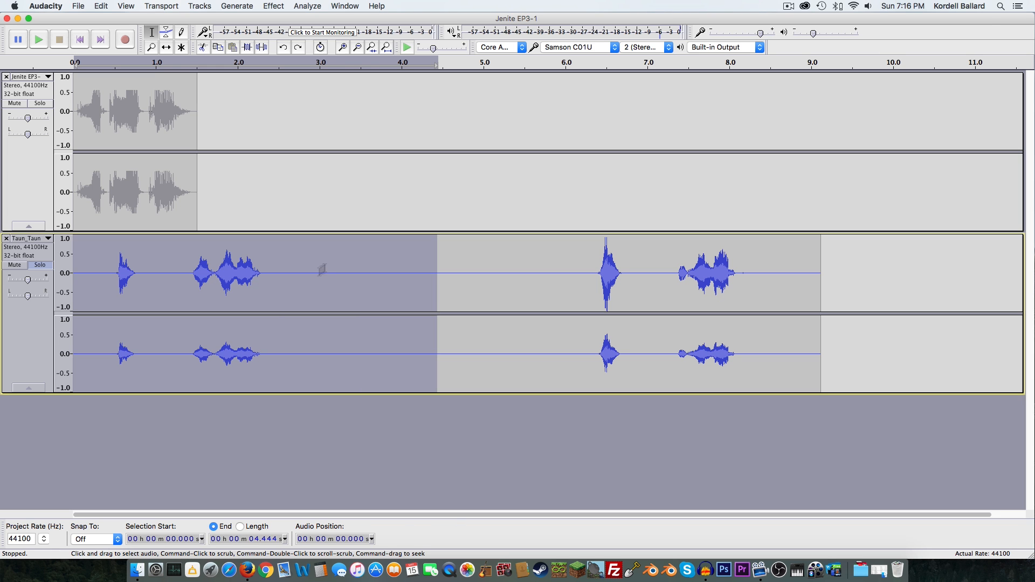
Step: Shorten the silent gap between the two takes by deleting a stretch from 2.886 s and another from 2.820 to 3.635 s
{"action": "left_click_drag", "start_coordinate": [311, 272], "coordinate": [492, 275]}
{"action": "key", "text": "Delete"}
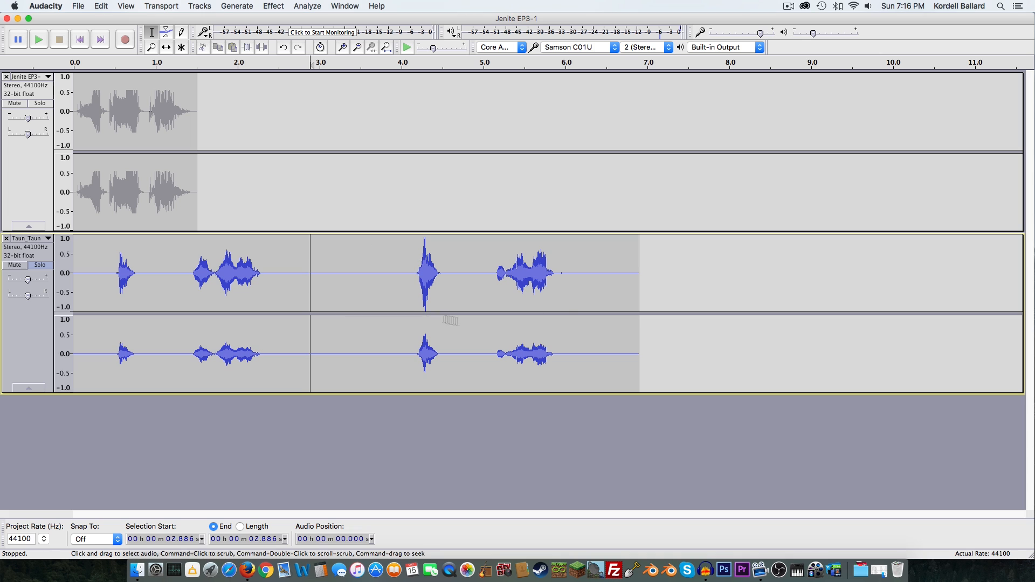
{"action": "left_click", "coordinate": [665, 302]}
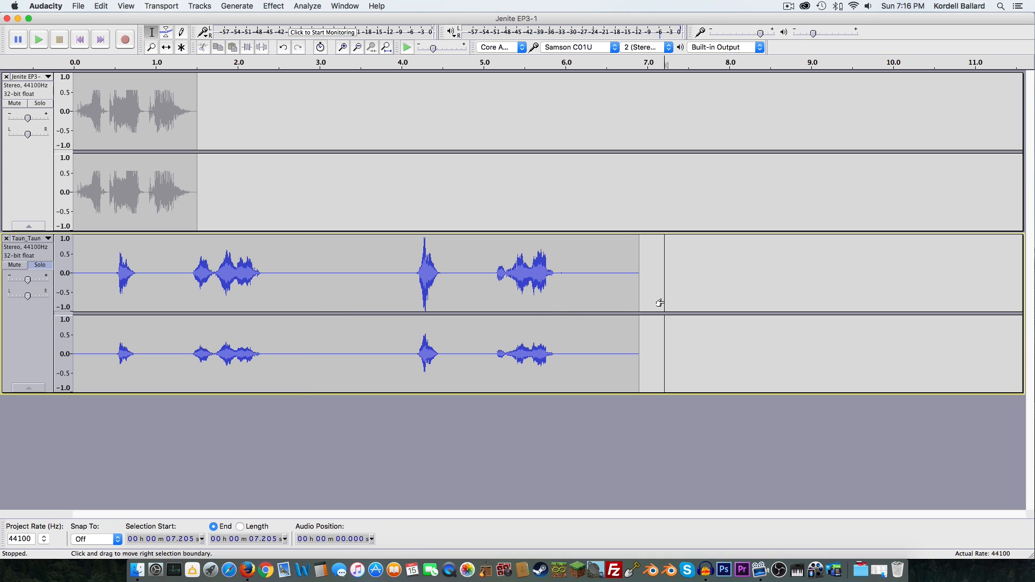
{"action": "left_click_drag", "start_coordinate": [372, 275], "coordinate": [306, 276]}
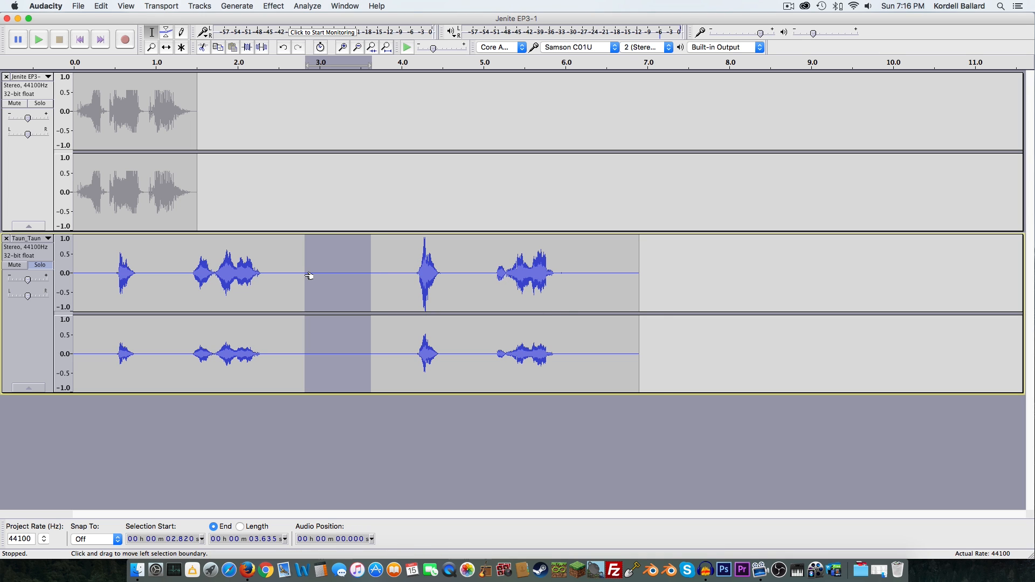
{"action": "key", "text": "Delete"}
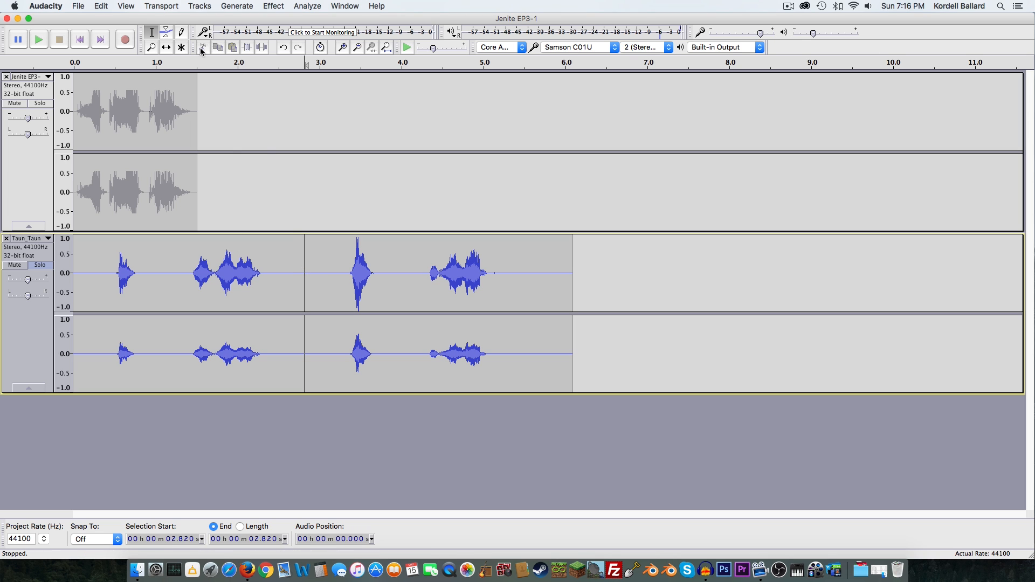
Step: Cut the stretch of silence between the two takes from 2.774 to 2.886 s
{"action": "left_click_drag", "start_coordinate": [311, 276], "coordinate": [301, 273]}
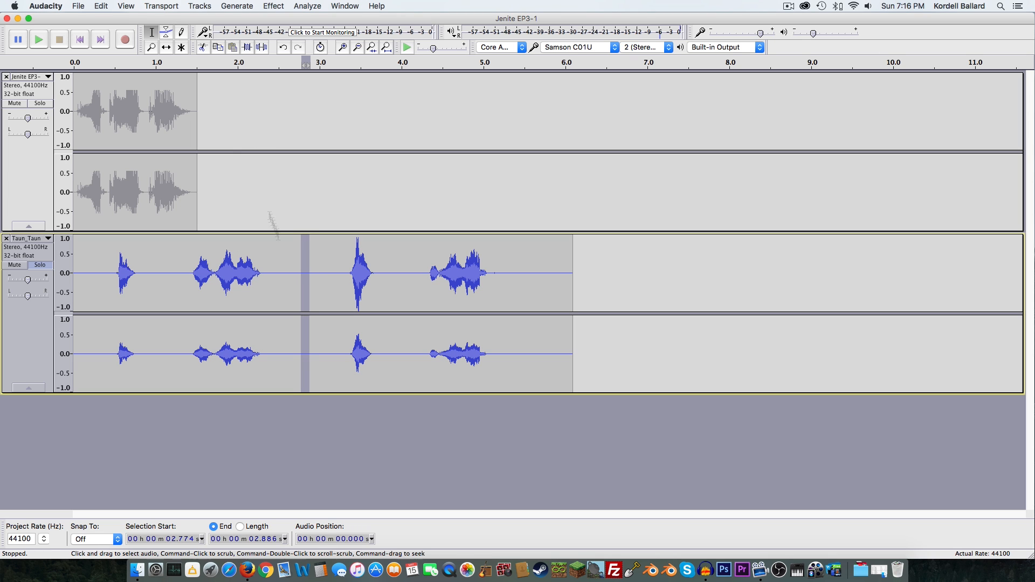
{"action": "left_click", "coordinate": [203, 47]}
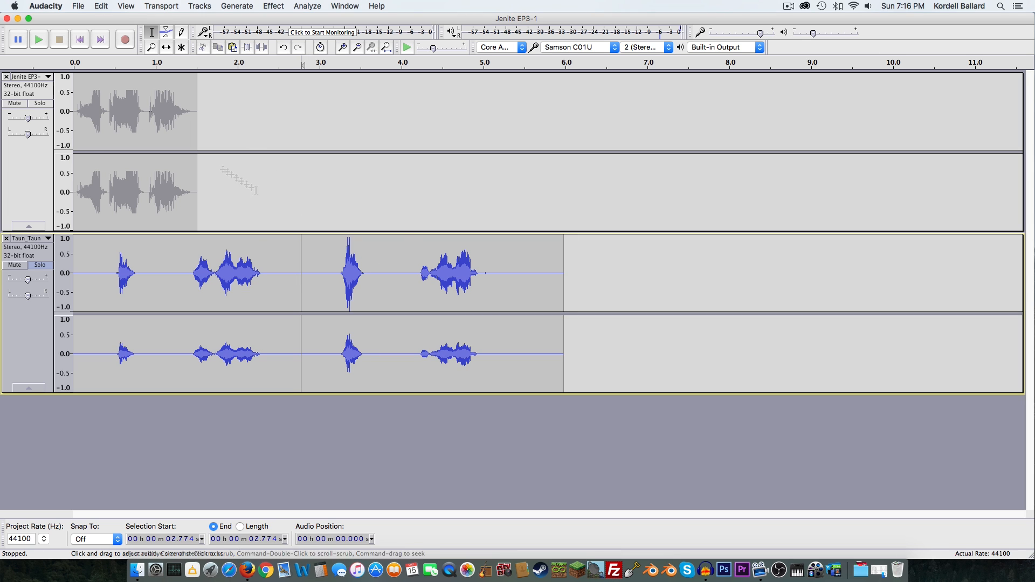
{"action": "left_click", "coordinate": [557, 285]}
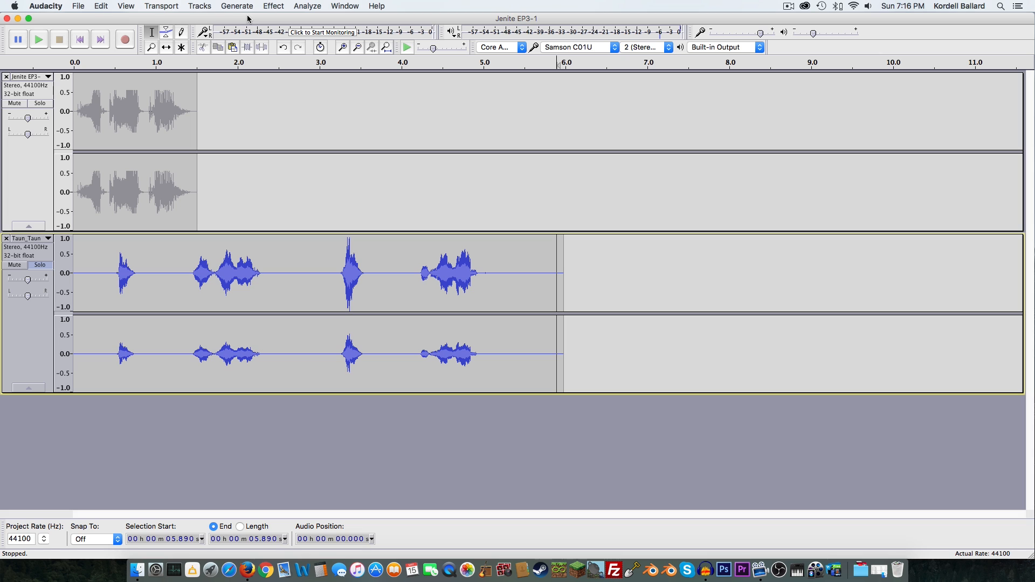
Step: Delete the silence from 2.656 to 2.800 s between the takes using the Multi-Tool, and return to the Selection tool
{"action": "left_click", "coordinate": [181, 47]}
{"action": "left_click", "coordinate": [297, 275]}
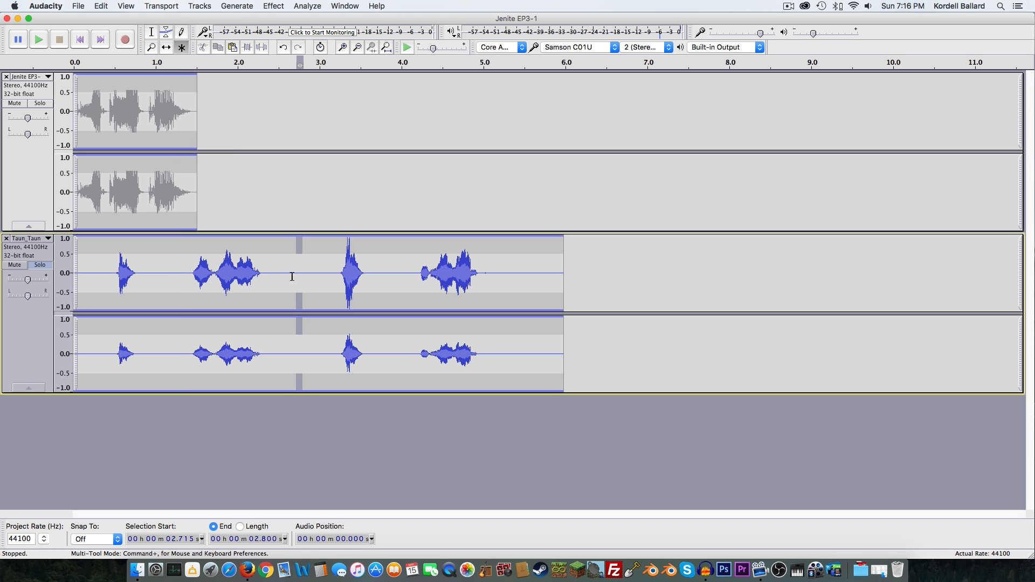
{"action": "left_click_drag", "start_coordinate": [292, 277], "coordinate": [303, 277]}
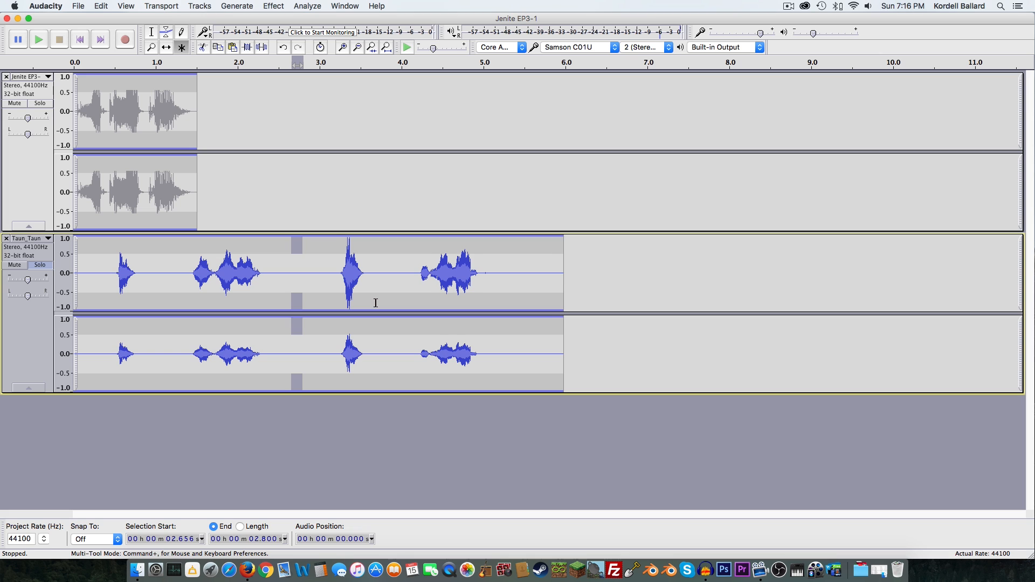
{"action": "key", "text": "Delete"}
{"action": "left_click", "coordinate": [609, 293]}
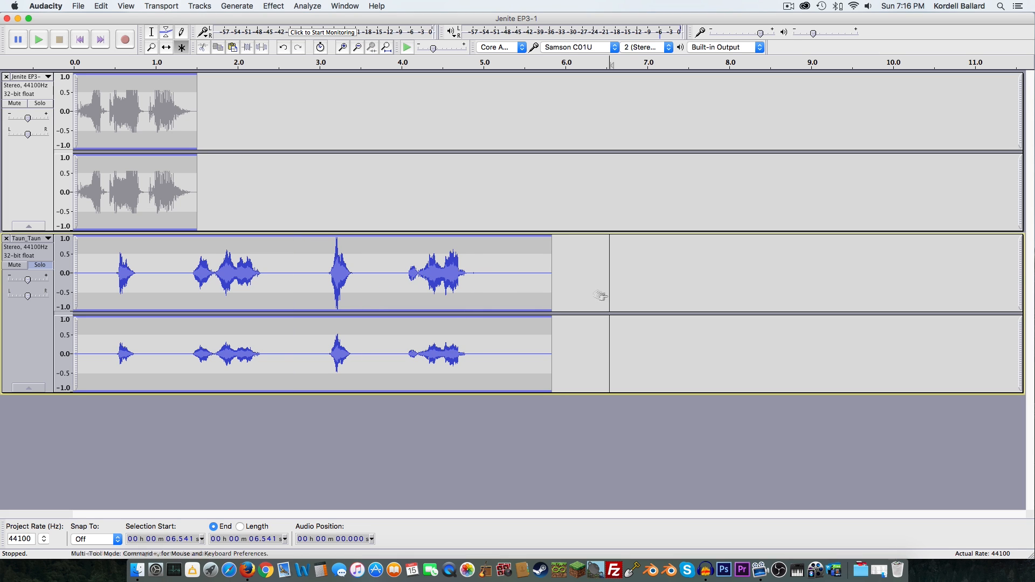
{"action": "left_click", "coordinate": [152, 32]}
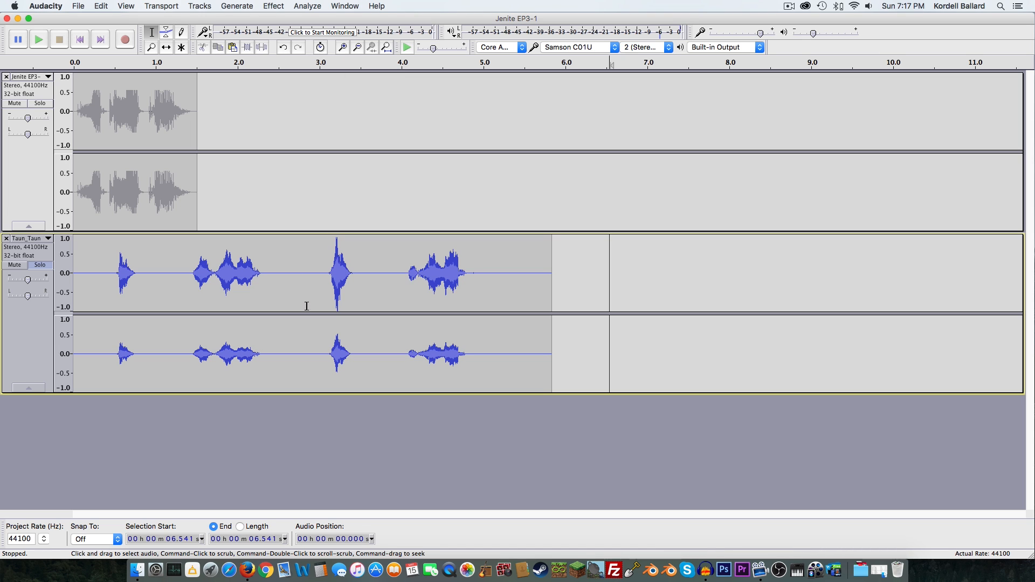
{"action": "left_click", "coordinate": [287, 277]}
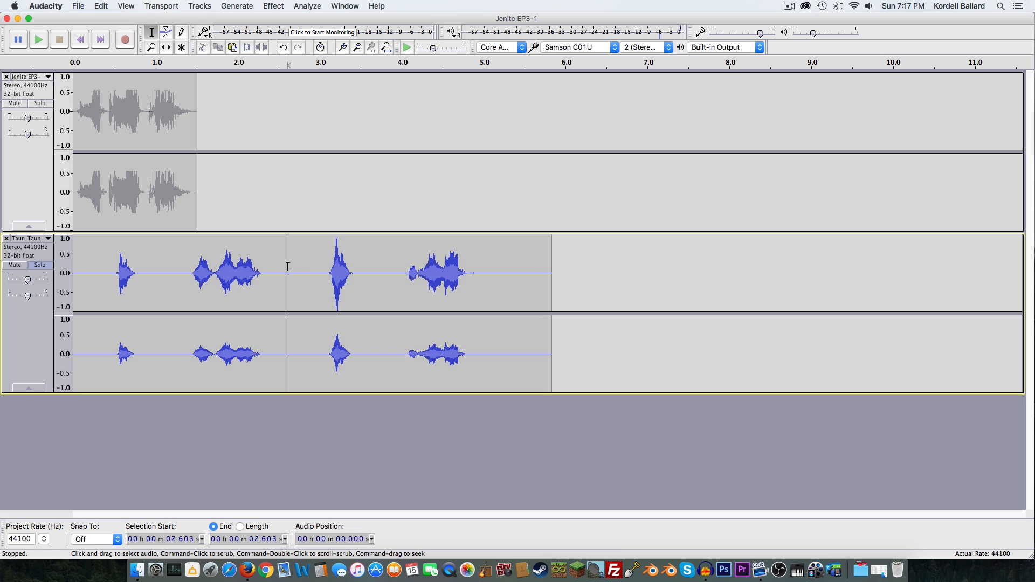
{"action": "left_click_drag", "start_coordinate": [288, 267], "coordinate": [549, 264]}
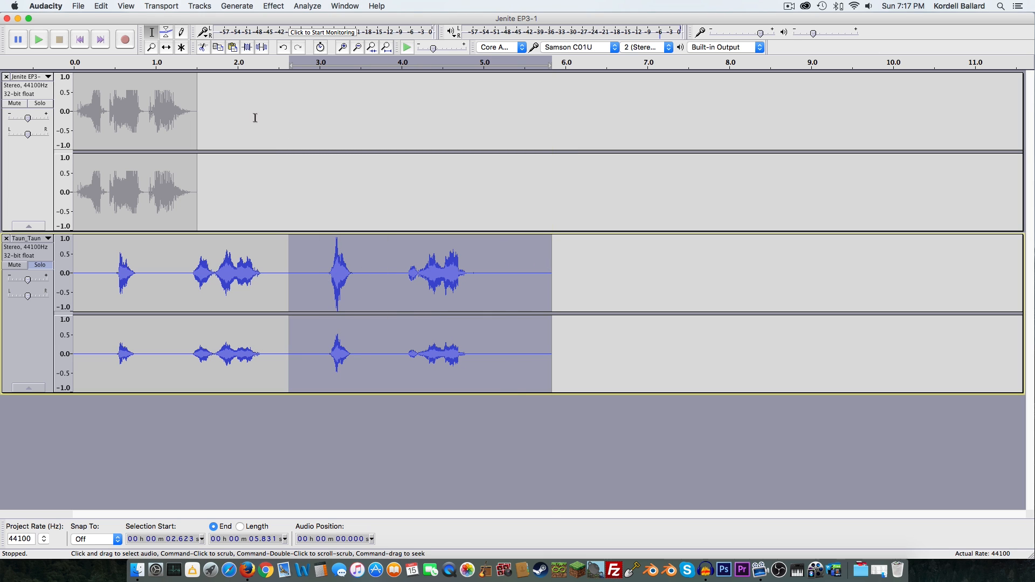
{"action": "left_click", "coordinate": [746, 284]}
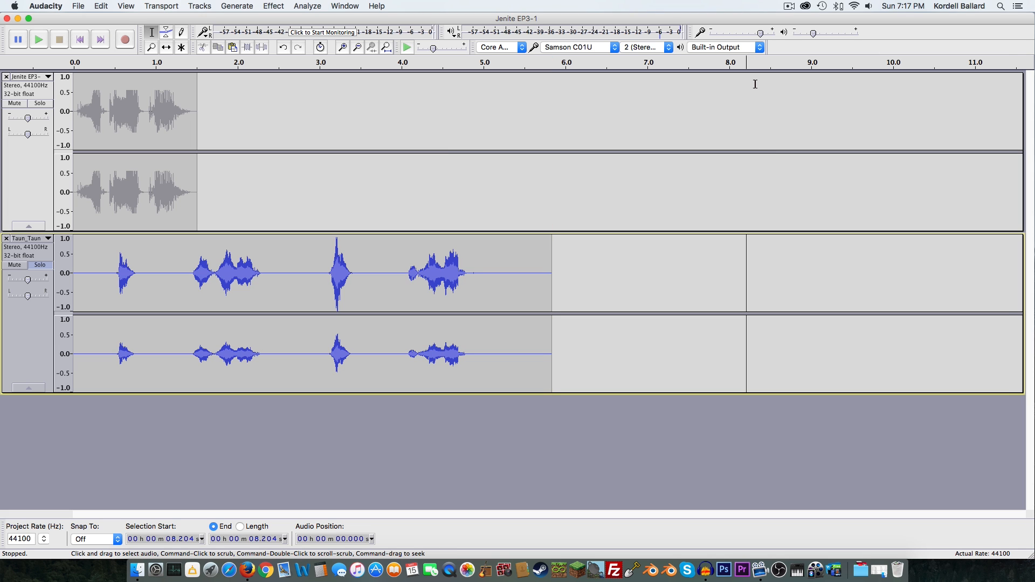
Step: Paste the copied take at 8.204 s on the Taun_Taun777 track and delete its original from 2.669 to 5.969 s
{"action": "key", "text": "super+v"}
{"action": "left_click_drag", "start_coordinate": [562, 273], "coordinate": [514, 273]}
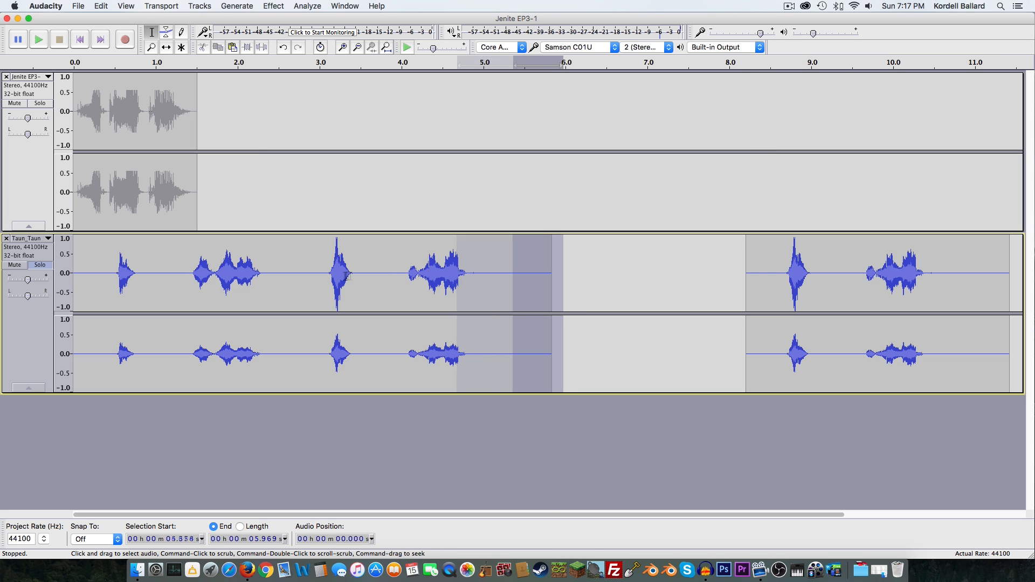
{"action": "left_click_drag", "start_coordinate": [348, 275], "coordinate": [294, 278]}
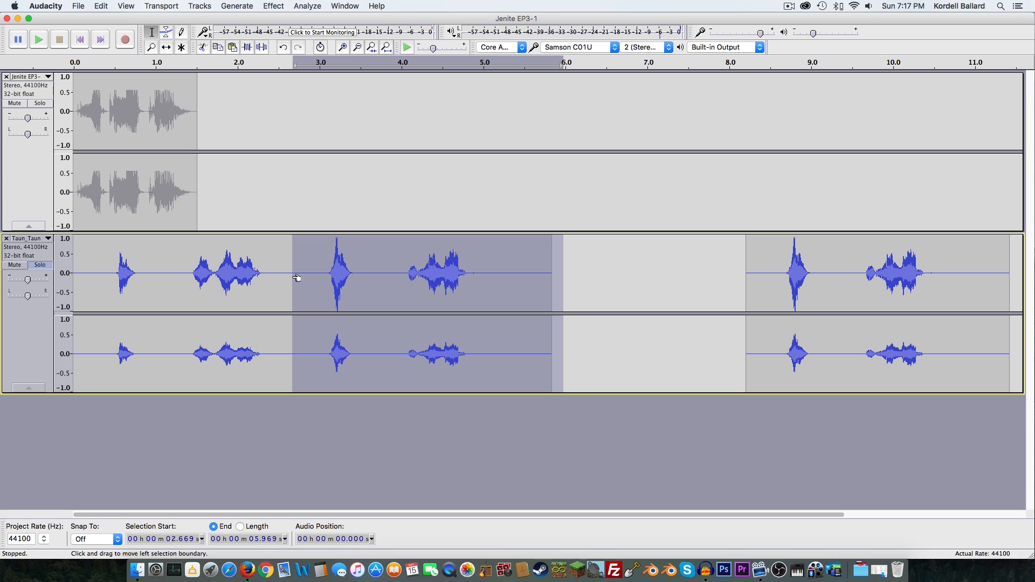
{"action": "key", "text": "Delete"}
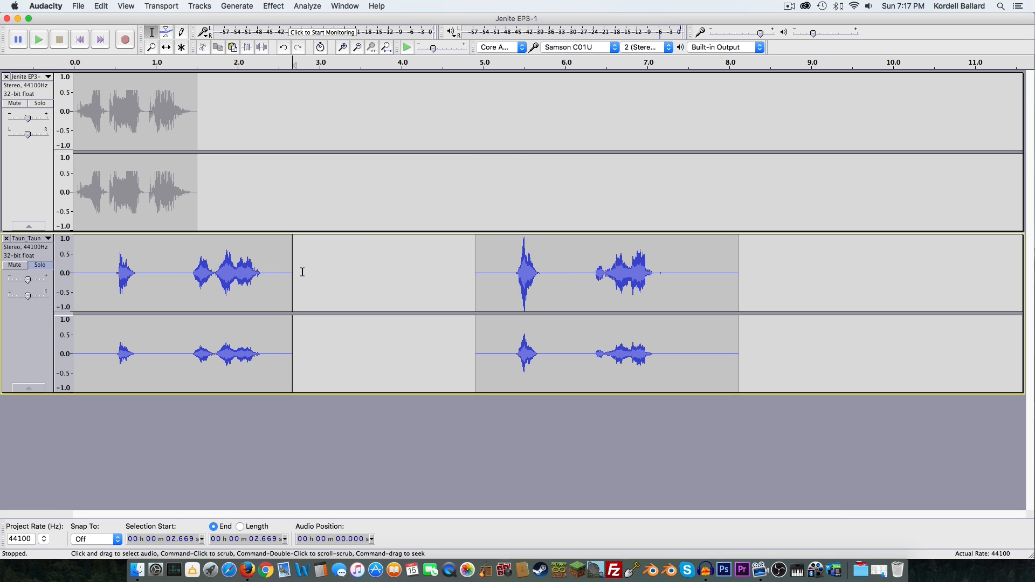
Step: Shift the first Taun_Taun777 take to start at about 1.3 s and delete its leading silence up to 1.509 s
{"action": "left_click", "coordinate": [167, 48]}
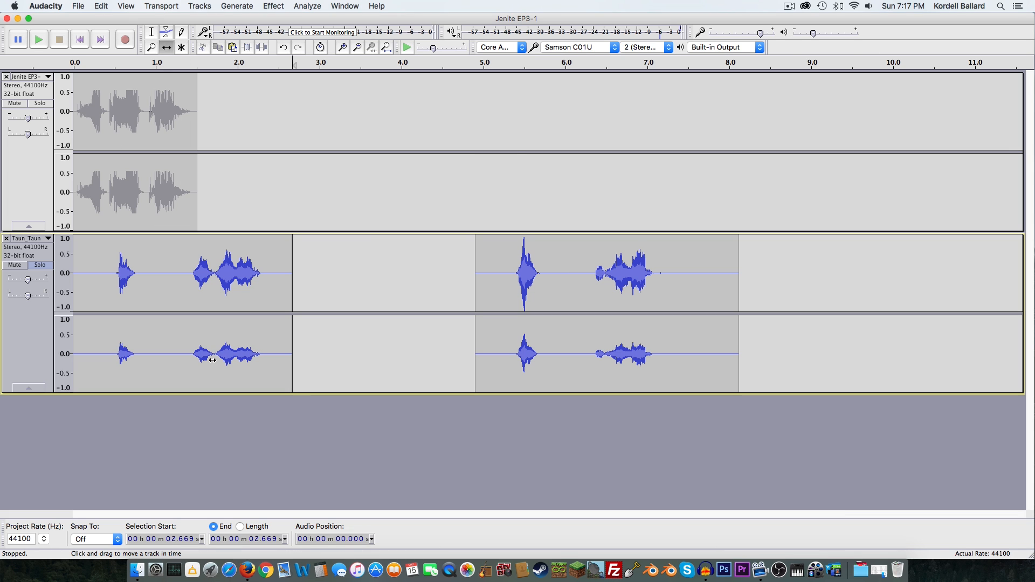
{"action": "mouse_move", "coordinate": [173, 265]}
{"action": "left_mouse_down"}
{"action": "mouse_move", "coordinate": [269, 264]}
{"action": "mouse_move", "coordinate": [217, 247]}
{"action": "mouse_move", "coordinate": [182, 258]}
{"action": "left_mouse_up"}
{"action": "left_click", "coordinate": [152, 32]}
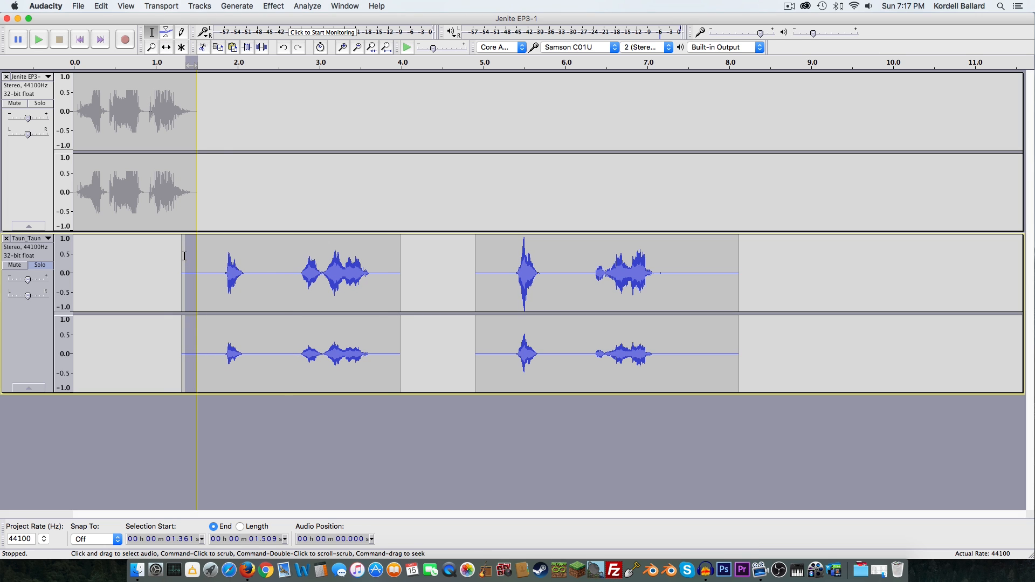
{"action": "key", "text": "Delete"}
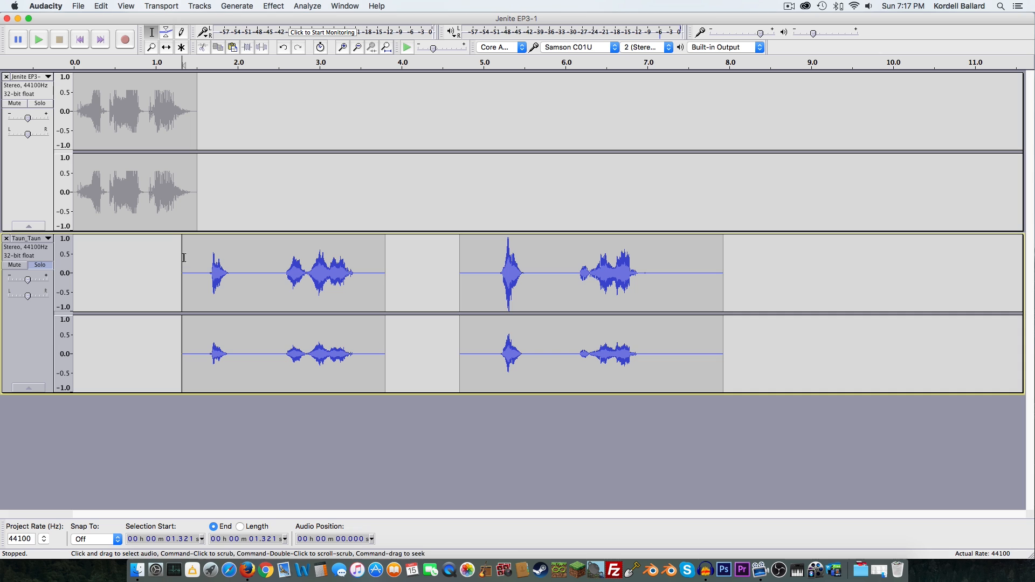
Step: Move the first take to start where the Jenite clip ends and shift the second take to about 4.8 s
{"action": "left_click", "coordinate": [166, 47]}
{"action": "left_click_drag", "start_coordinate": [221, 254], "coordinate": [235, 254]}
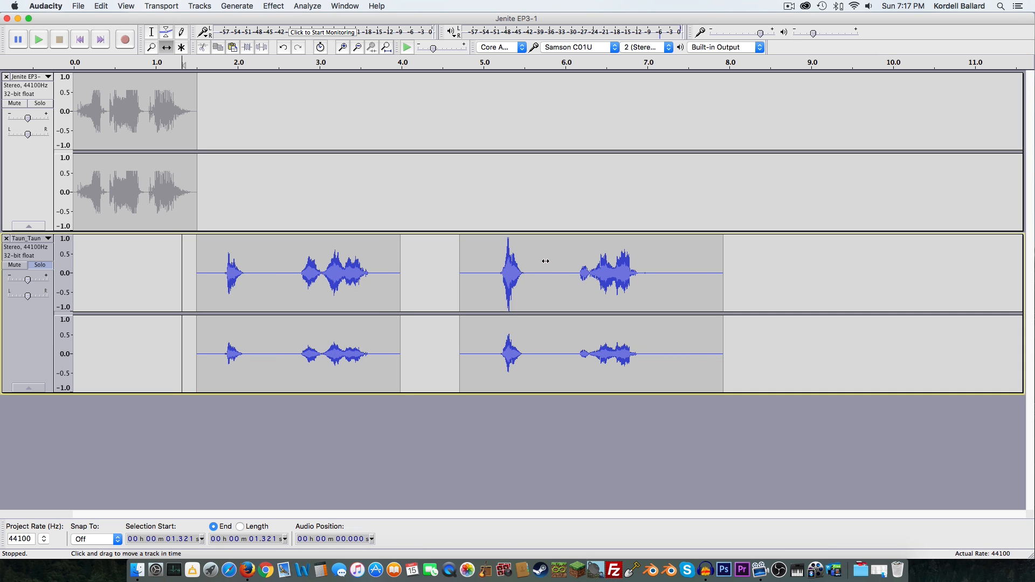
{"action": "left_click_drag", "start_coordinate": [545, 261], "coordinate": [532, 289]}
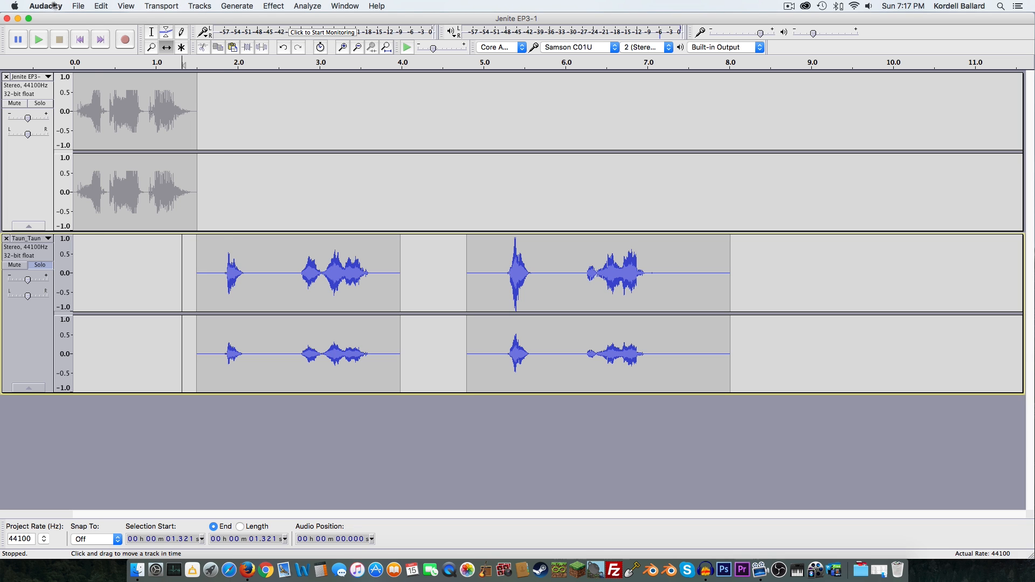
Step: Move the second take onto a new stereo track, starting at about 1.35 s, and turn off solo on the Taun_Taun777 track
{"action": "left_click", "coordinate": [74, 4]}
{"action": "mouse_move", "coordinate": [109, 5]}
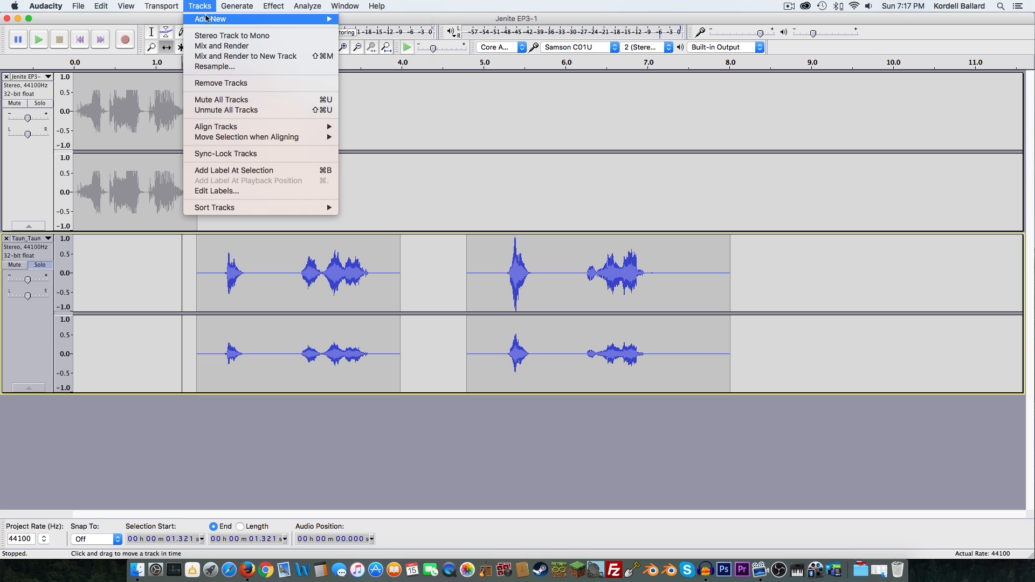
{"action": "mouse_move", "coordinate": [291, 18]}
{"action": "left_click", "coordinate": [372, 32]}
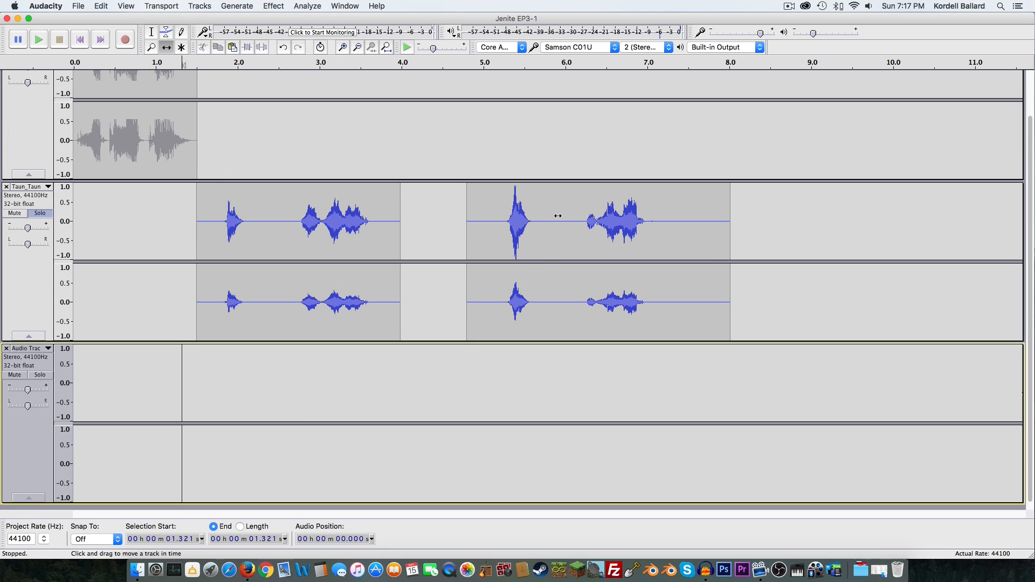
{"action": "left_click_drag", "start_coordinate": [557, 216], "coordinate": [275, 459]}
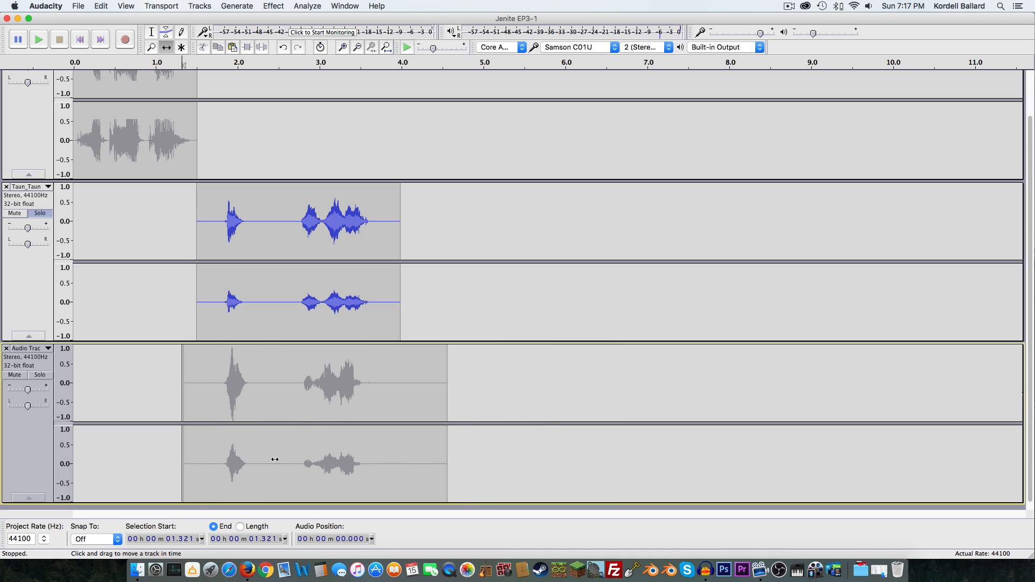
{"action": "left_click", "coordinate": [32, 205]}
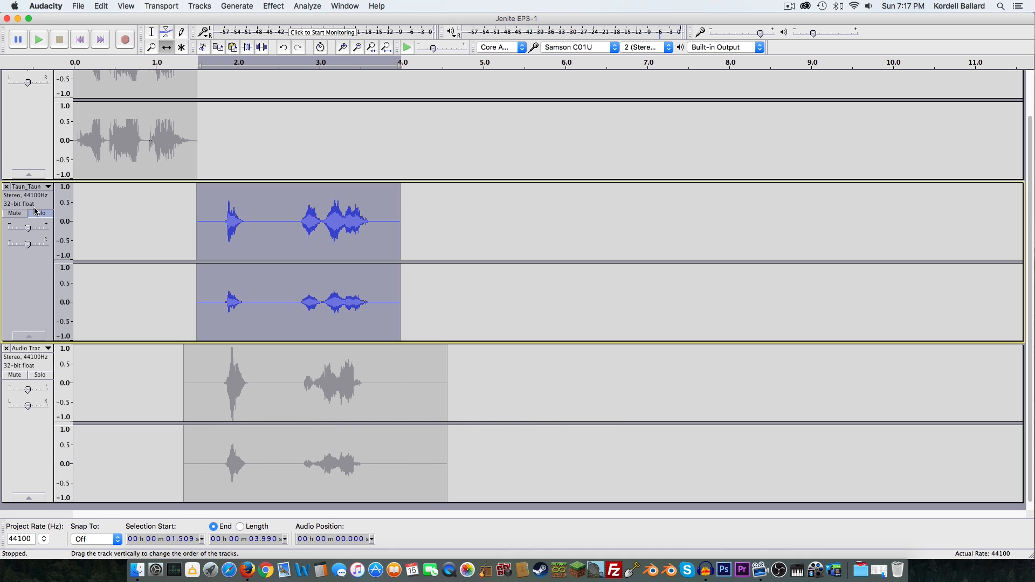
{"action": "left_click", "coordinate": [40, 213]}
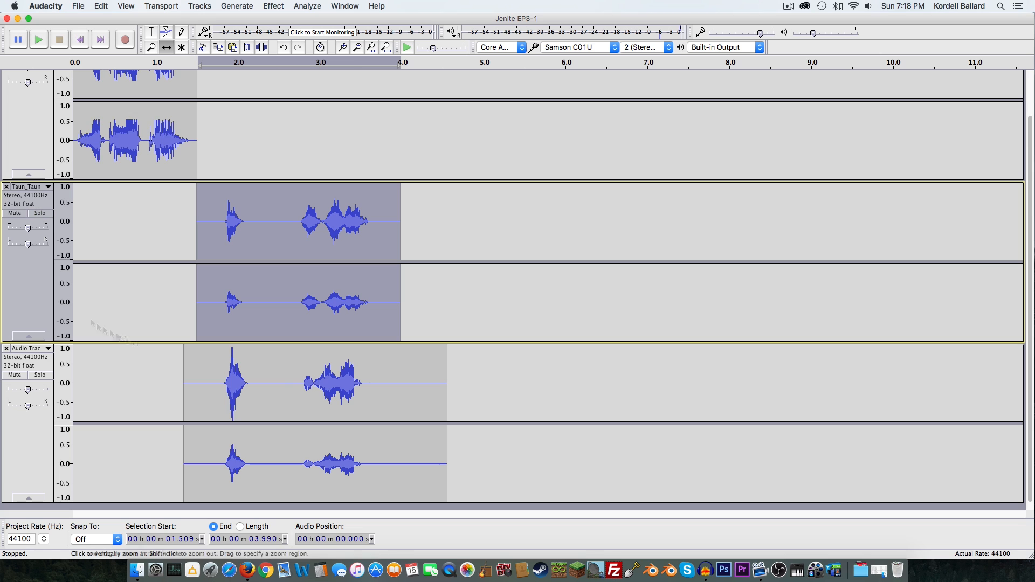
Step: Trim the second take's leading silence from 1.350 s to about 1.5 s and align its start with the end of the Jenite clip
{"action": "left_click", "coordinate": [152, 31]}
{"action": "left_click_drag", "start_coordinate": [201, 363], "coordinate": [185, 362]}
{"action": "key", "text": "Delete"}
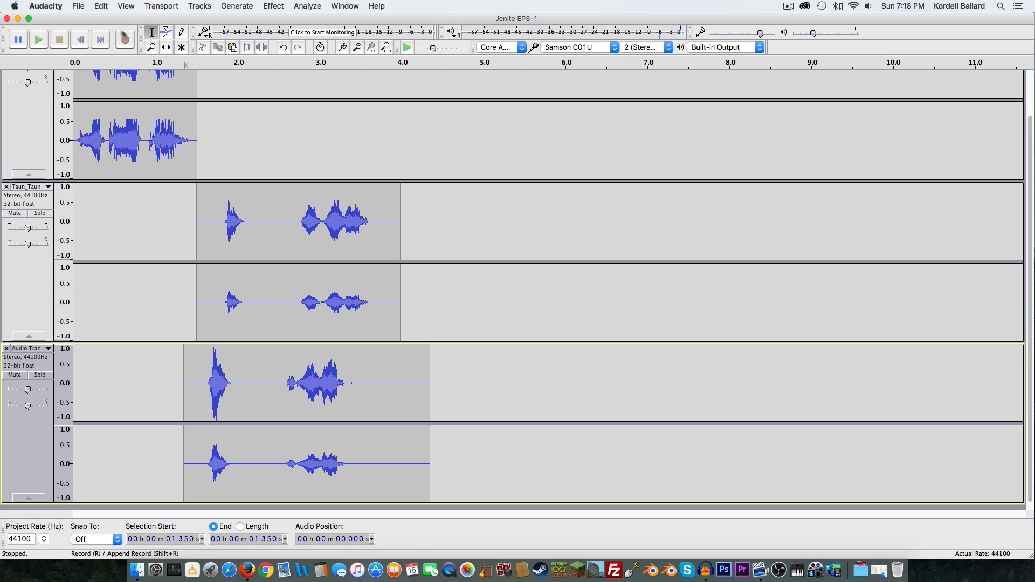
{"action": "left_click", "coordinate": [166, 48]}
{"action": "left_click_drag", "start_coordinate": [238, 381], "coordinate": [252, 381]}
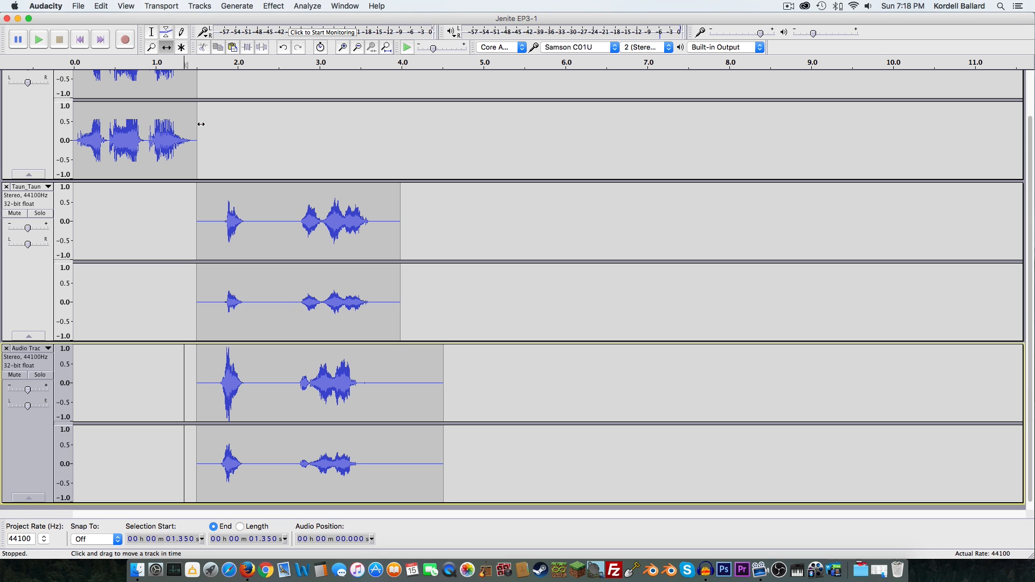
Step: Mute the second take's track and play from the start to hear the first take after the Jenite line
{"action": "scroll", "coordinate": [367, 289], "scroll_direction": "down", "scroll_amount": 1}
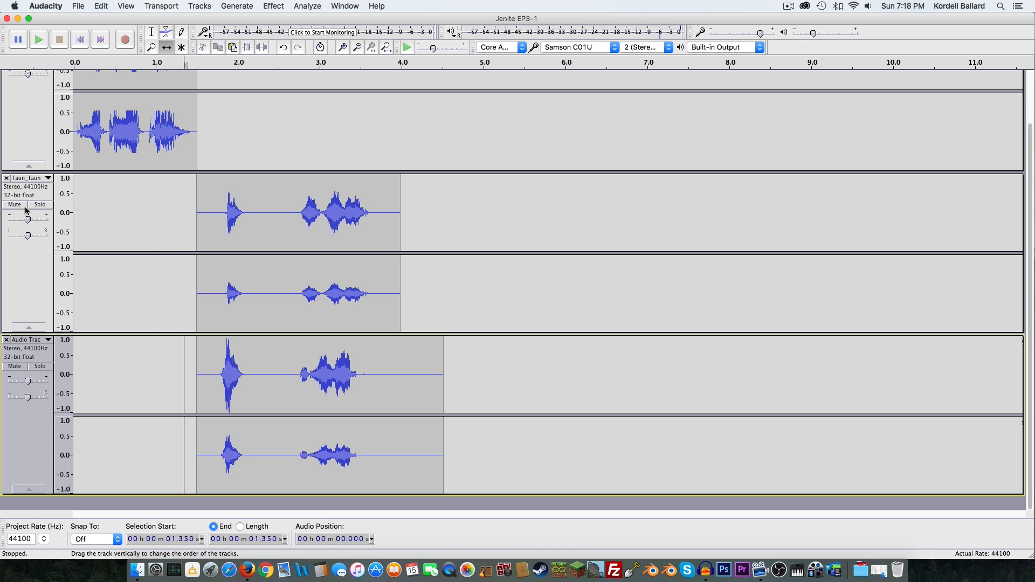
{"action": "left_click", "coordinate": [16, 369]}
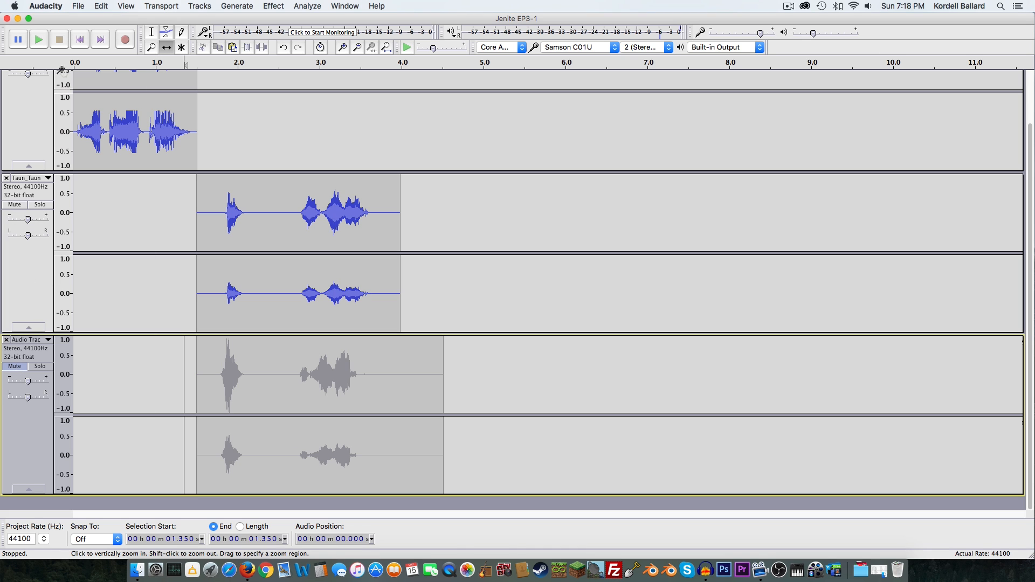
{"action": "key", "text": "space"}
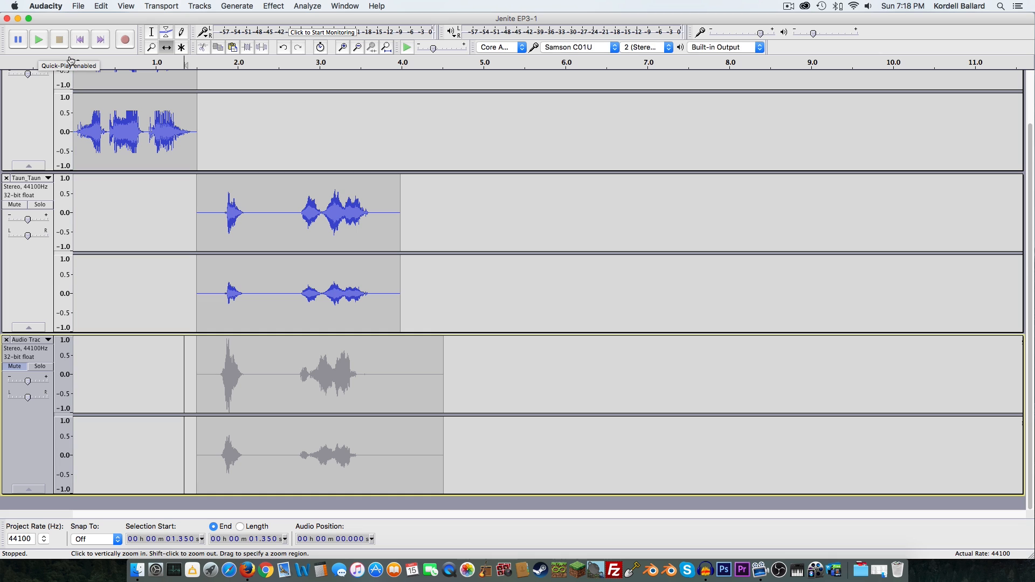
{"action": "left_click", "coordinate": [75, 63]}
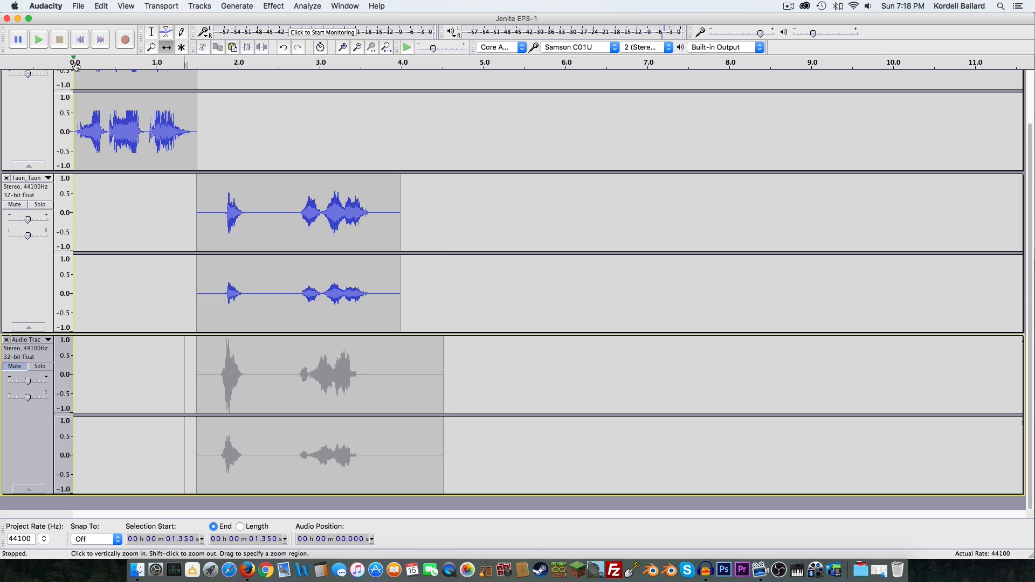
Step: Play from the start with only the second take following the Jenite line, and then unmute the Taun_Taun777 track
{"action": "left_click", "coordinate": [14, 205]}
{"action": "left_click", "coordinate": [14, 365]}
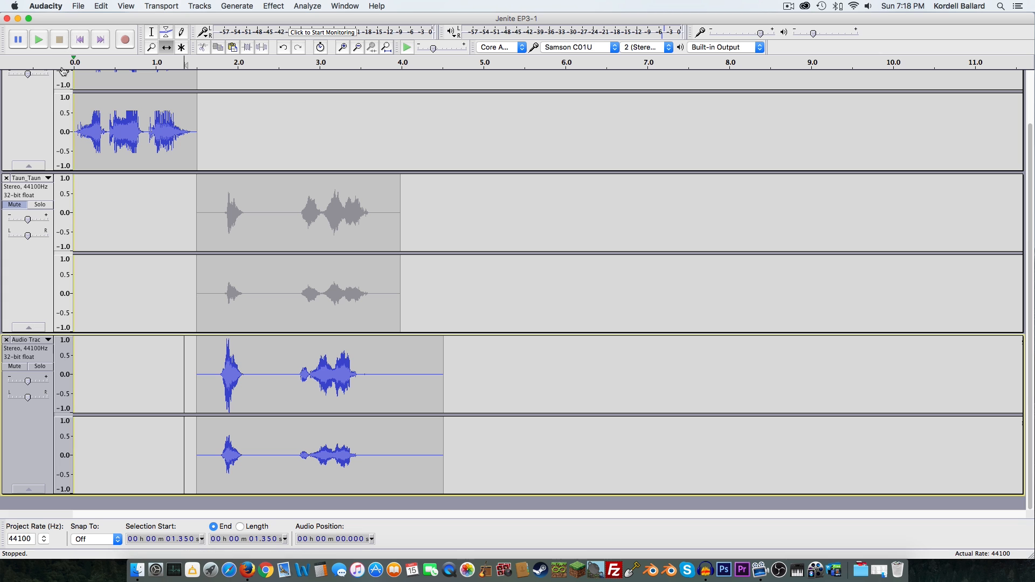
{"action": "left_click", "coordinate": [65, 65]}
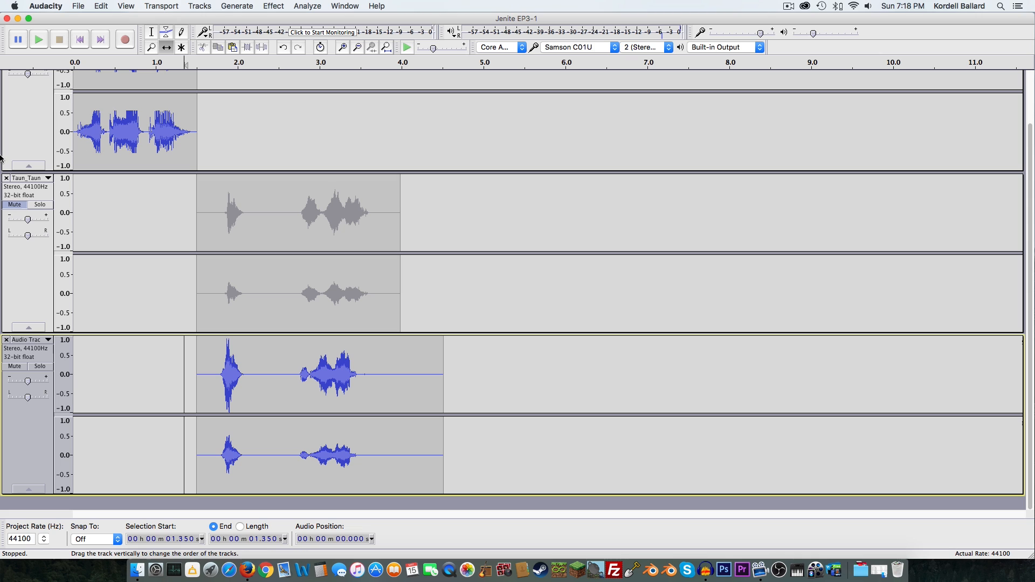
{"action": "left_click", "coordinate": [17, 207]}
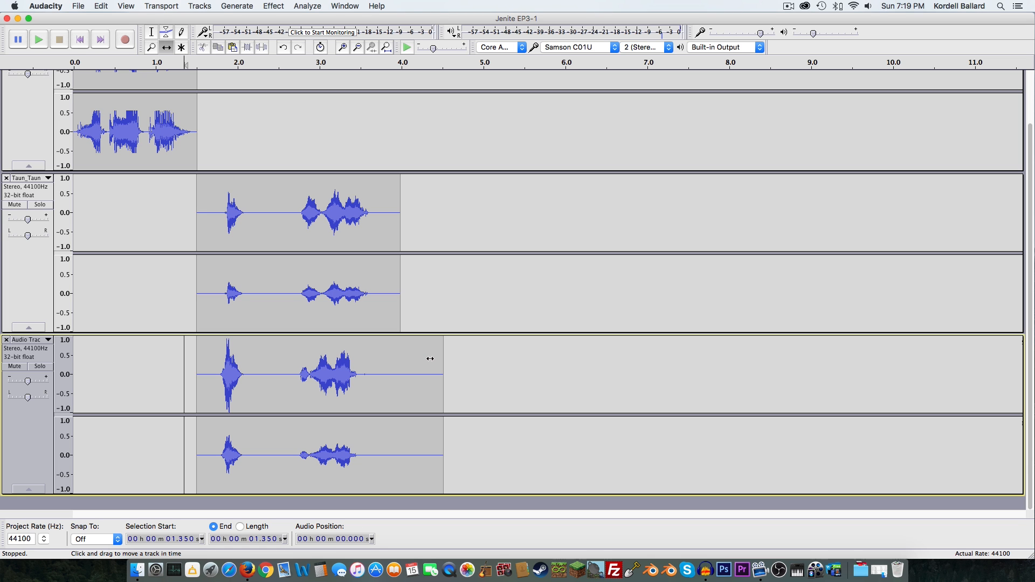
Step: Switch to iTunes and open the Background Music playlist
{"action": "scroll", "coordinate": [497, 319], "scroll_direction": "up", "scroll_amount": 3}
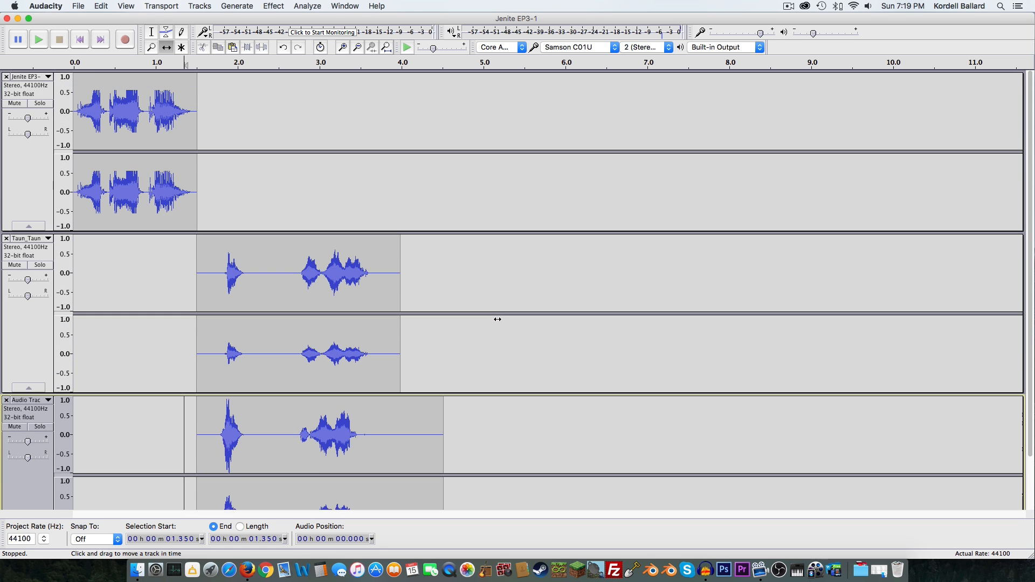
{"action": "scroll", "coordinate": [498, 319], "scroll_direction": "down", "scroll_amount": 3}
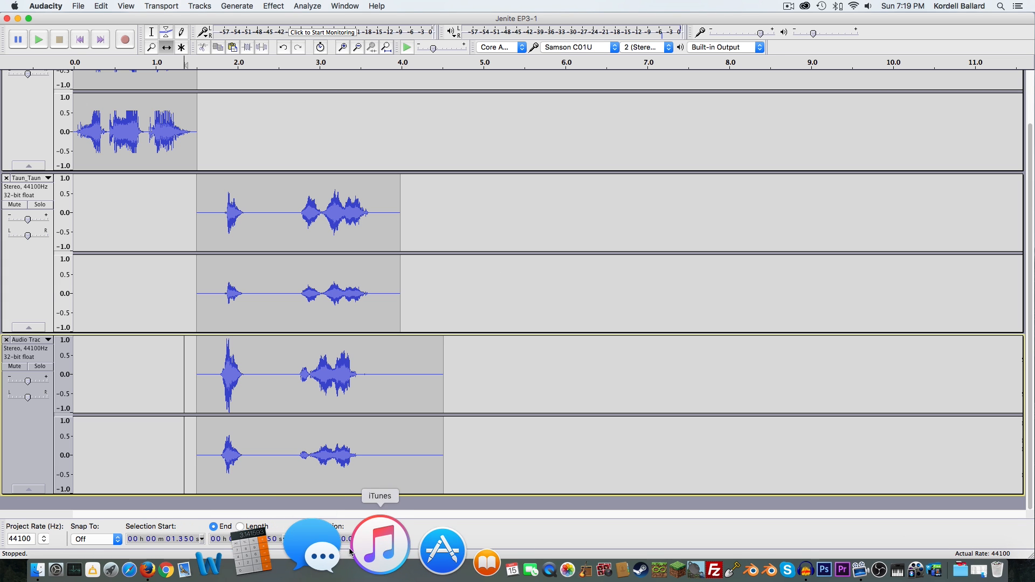
{"action": "left_click", "coordinate": [353, 550]}
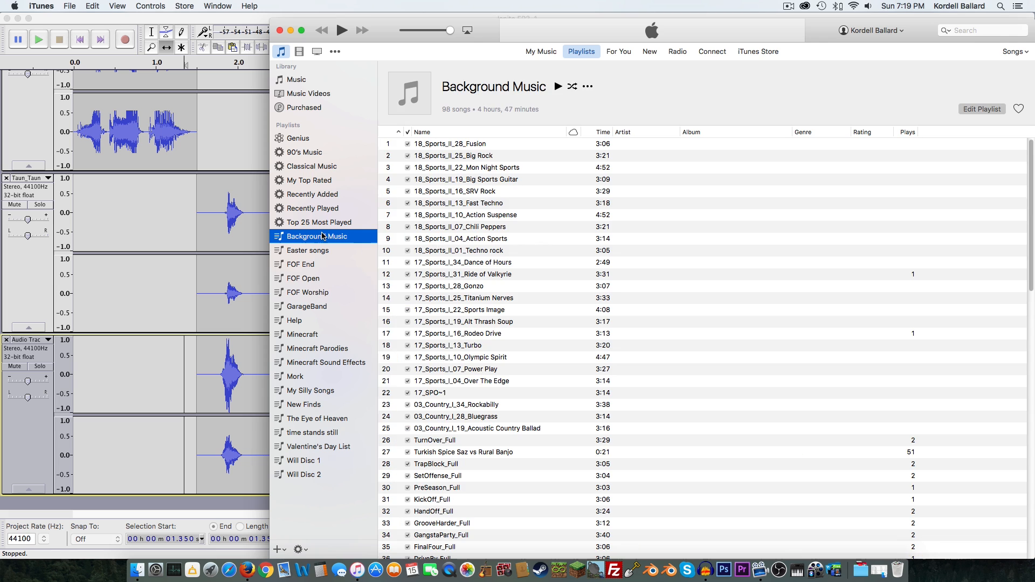
{"action": "left_click", "coordinate": [324, 237]}
Step: Find the song Baggins in the playlist, add it to the Audacity project as a new track, and return to Audacity
{"action": "scroll", "coordinate": [466, 242], "scroll_direction": "down", "scroll_amount": 15}
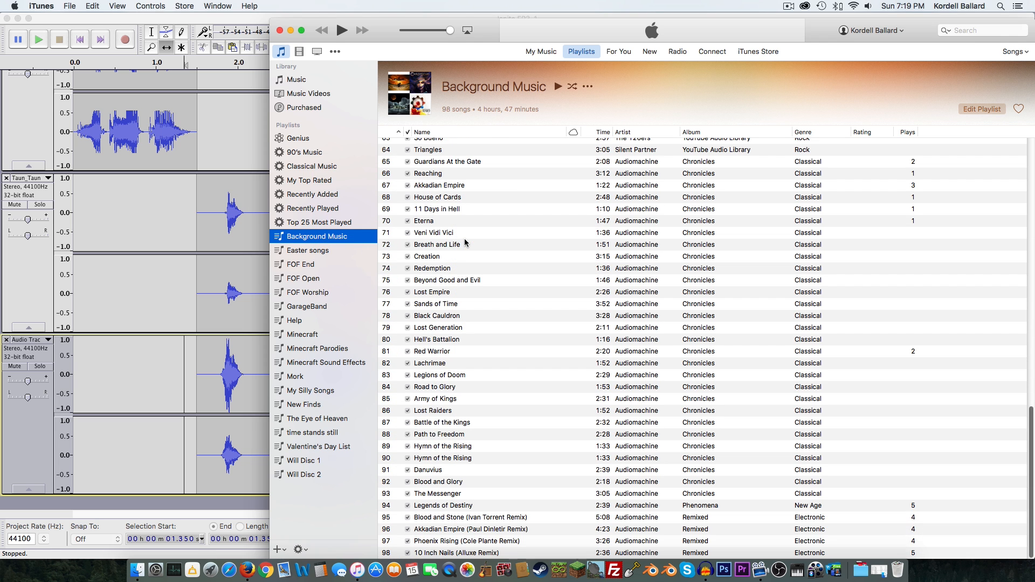
{"action": "scroll", "coordinate": [630, 311], "scroll_direction": "up", "scroll_amount": 5}
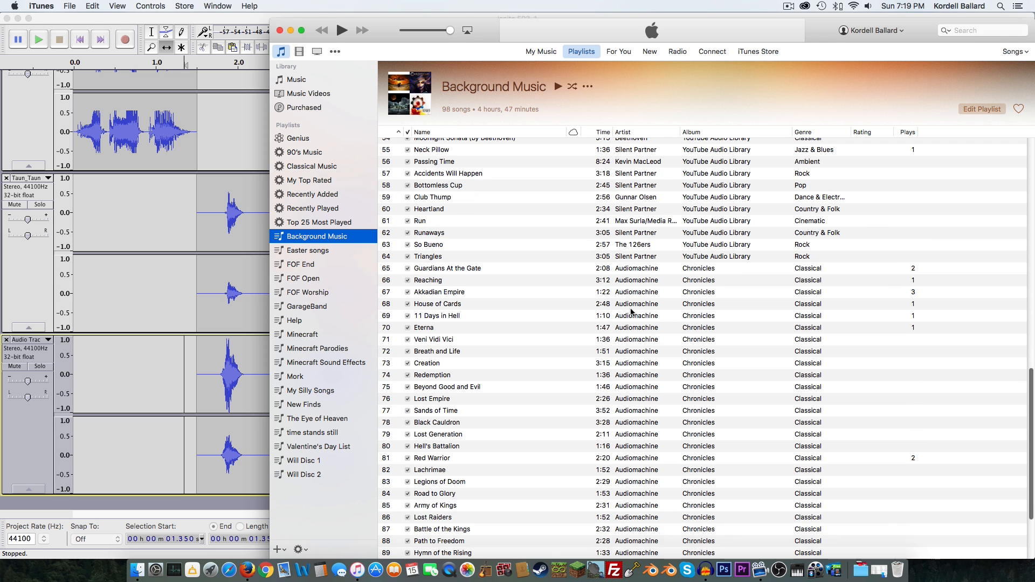
{"action": "left_click", "coordinate": [629, 308]}
{"action": "scroll", "coordinate": [544, 264], "scroll_direction": "up", "scroll_amount": 15}
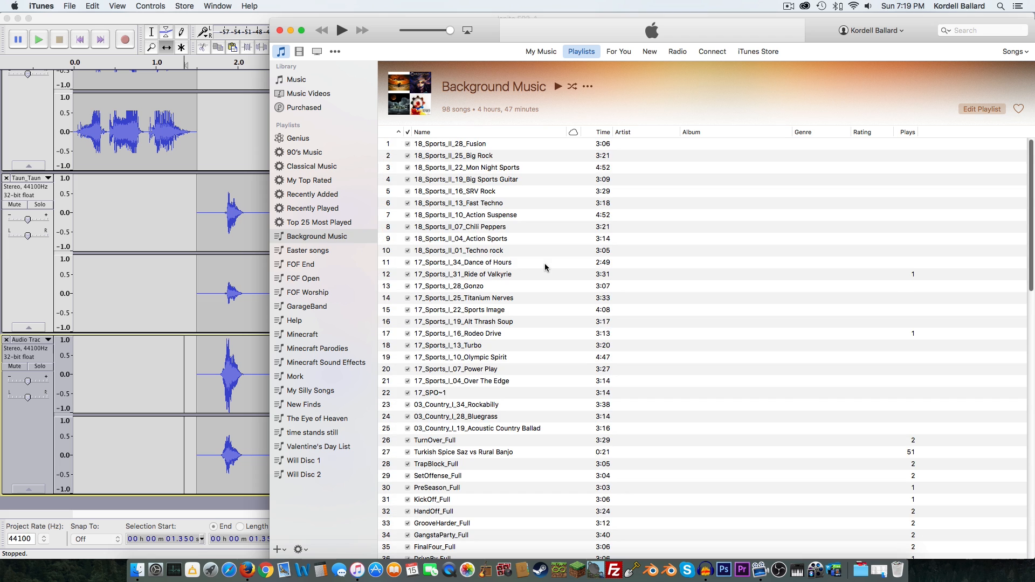
{"action": "scroll", "coordinate": [544, 264], "scroll_direction": "down", "scroll_amount": 10}
{"action": "scroll", "coordinate": [545, 266], "scroll_direction": "down", "scroll_amount": 1}
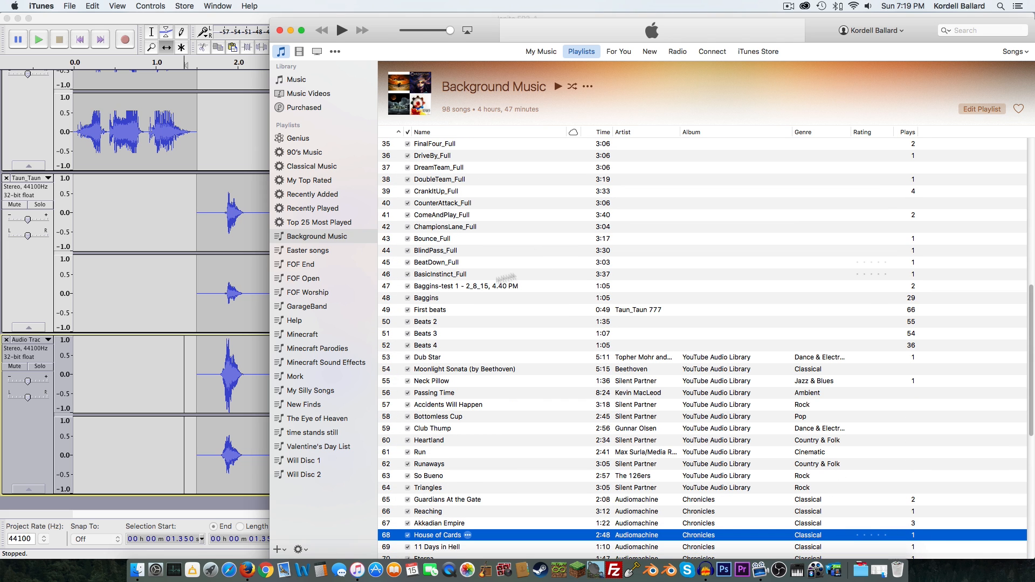
{"action": "left_click", "coordinate": [431, 297]}
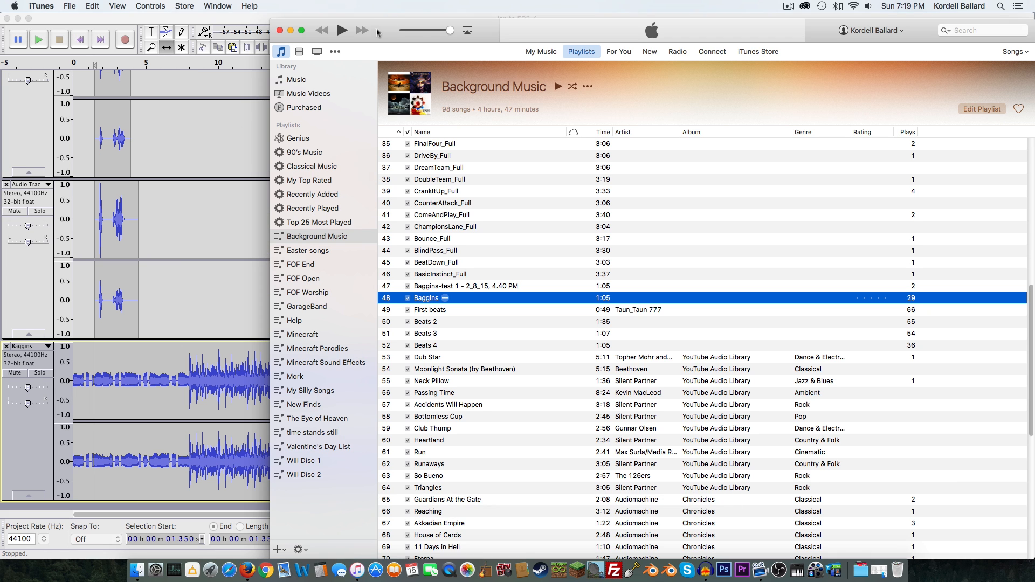
{"action": "left_click", "coordinate": [253, 24]}
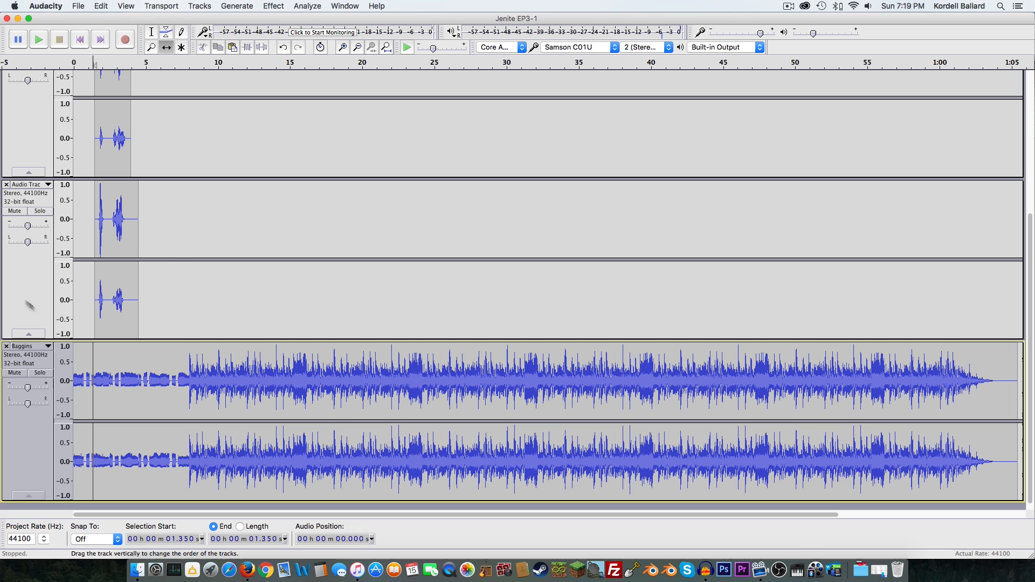
Step: Mute the second take's track and lower the Baggins track's gain, checking the mix by playing it from the start
{"action": "left_click", "coordinate": [72, 62]}
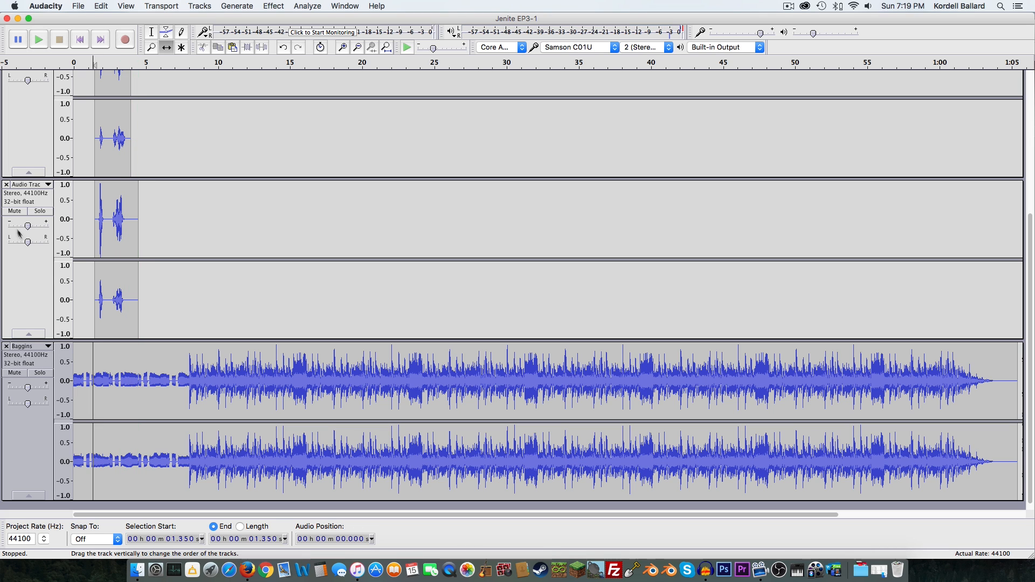
{"action": "left_click", "coordinate": [22, 211]}
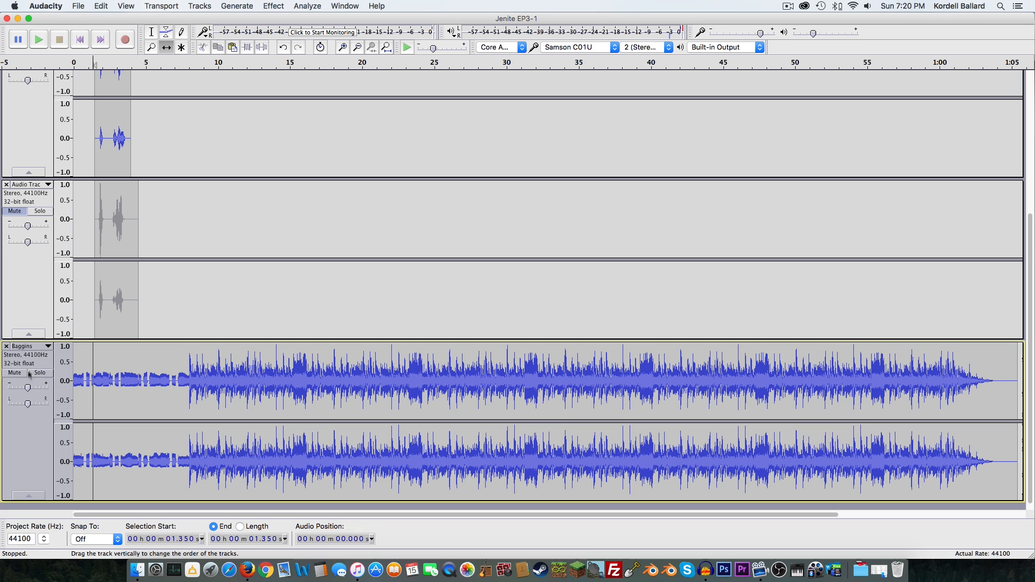
{"action": "left_click_drag", "start_coordinate": [27, 387], "coordinate": [13, 398]}
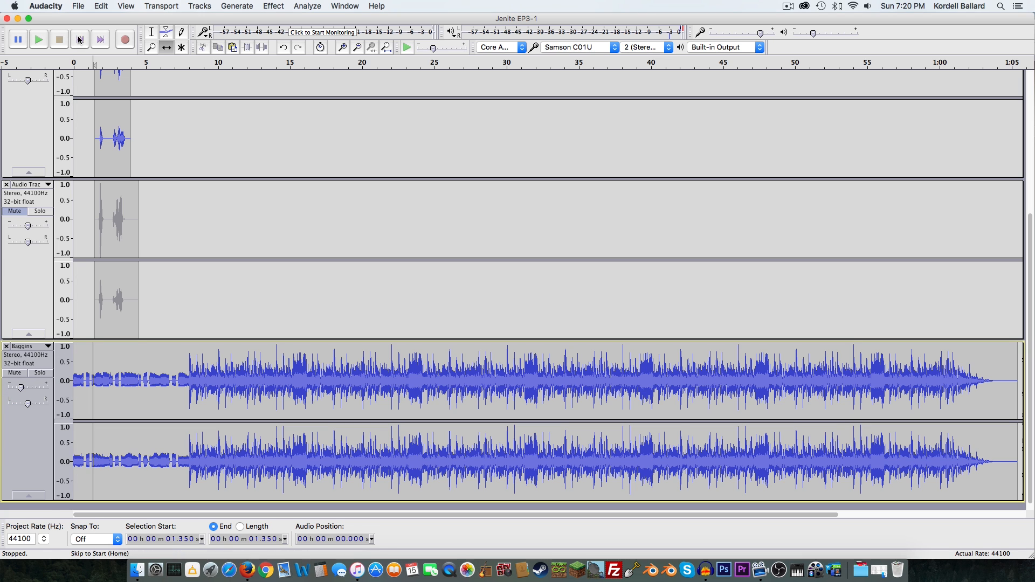
{"action": "key", "text": "space"}
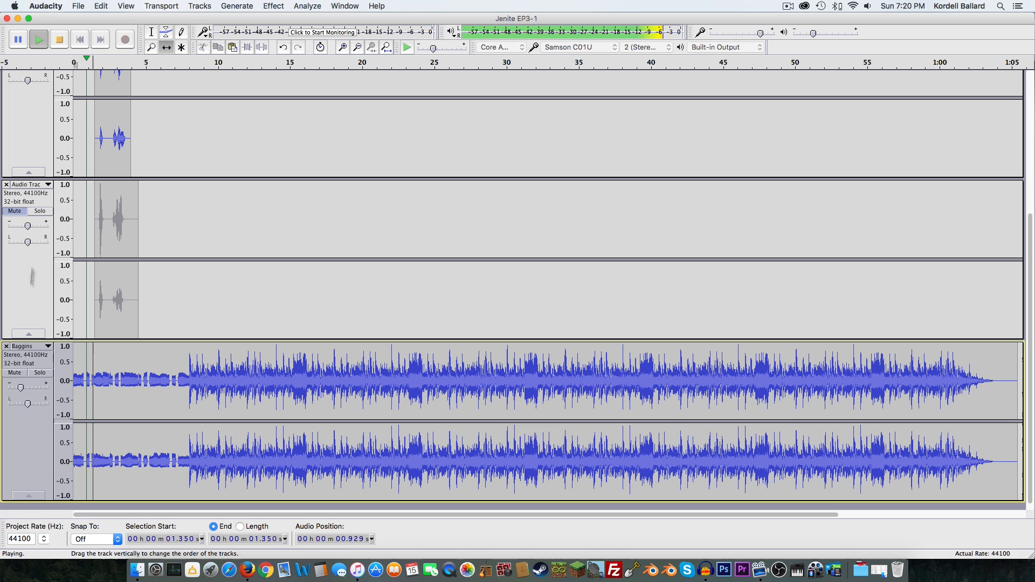
Step: Lower the Baggins track's gain further in small amounts, replaying the mix from the start to check it, and stop playback
{"action": "left_click_drag", "start_coordinate": [14, 389], "coordinate": [10, 395]}
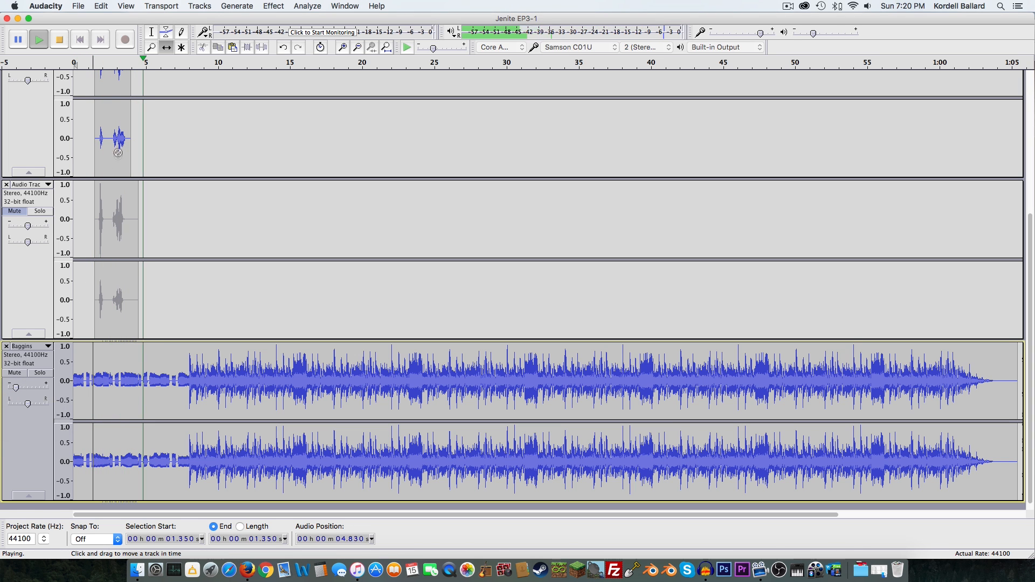
{"action": "left_click", "coordinate": [76, 66]}
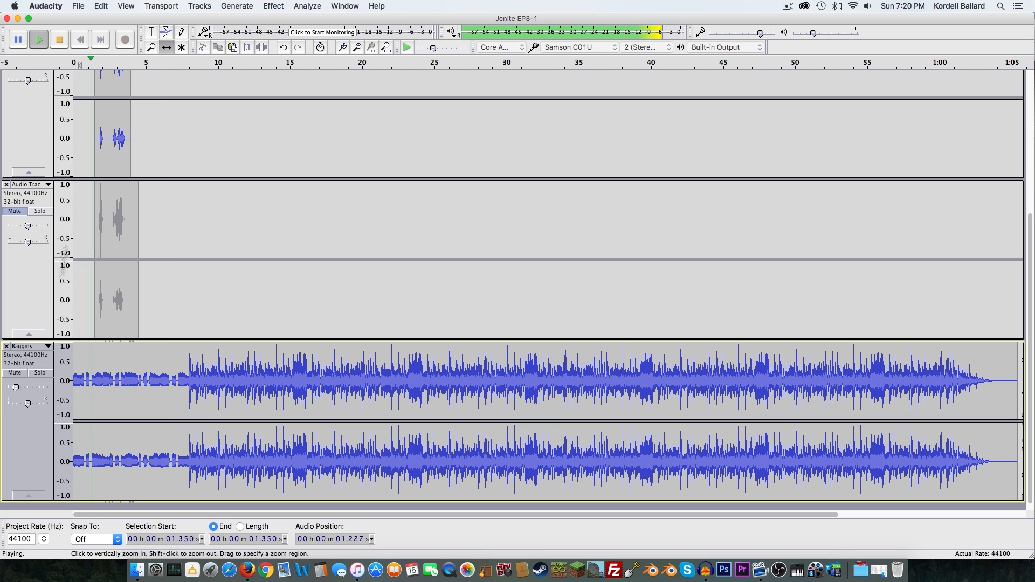
{"action": "left_click_drag", "start_coordinate": [16, 387], "coordinate": [11, 395]}
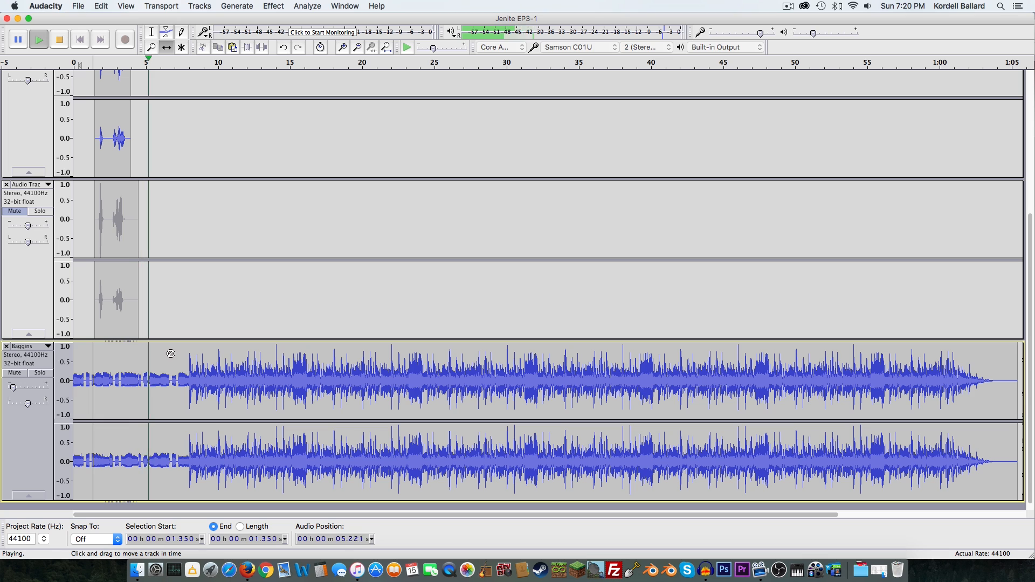
{"action": "key", "text": "space"}
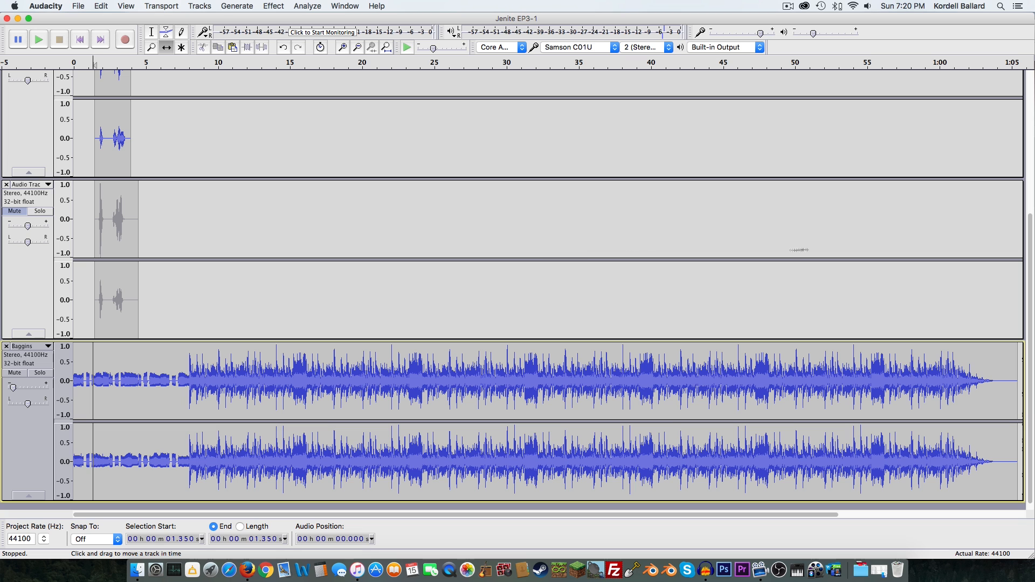
Step: Switch from the Time Shift tool to the Selection tool and review the stacked tracks up to the Jenite line
{"action": "left_click", "coordinate": [151, 32]}
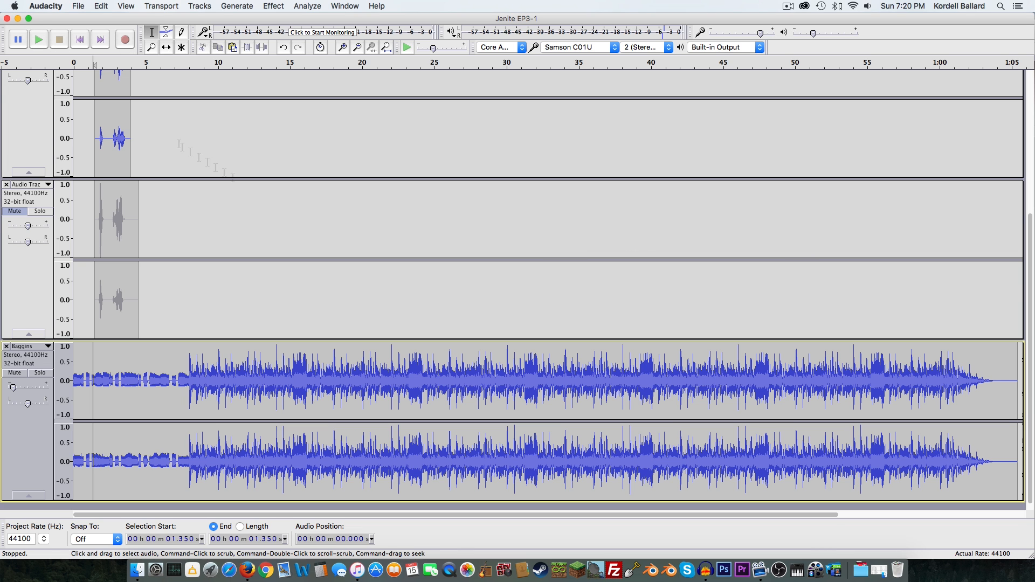
{"action": "scroll", "coordinate": [463, 218], "scroll_direction": "up", "scroll_amount": 5}
{"action": "scroll", "coordinate": [462, 218], "scroll_direction": "down", "scroll_amount": 5}
{"action": "scroll", "coordinate": [462, 218], "scroll_direction": "up", "scroll_amount": 5}
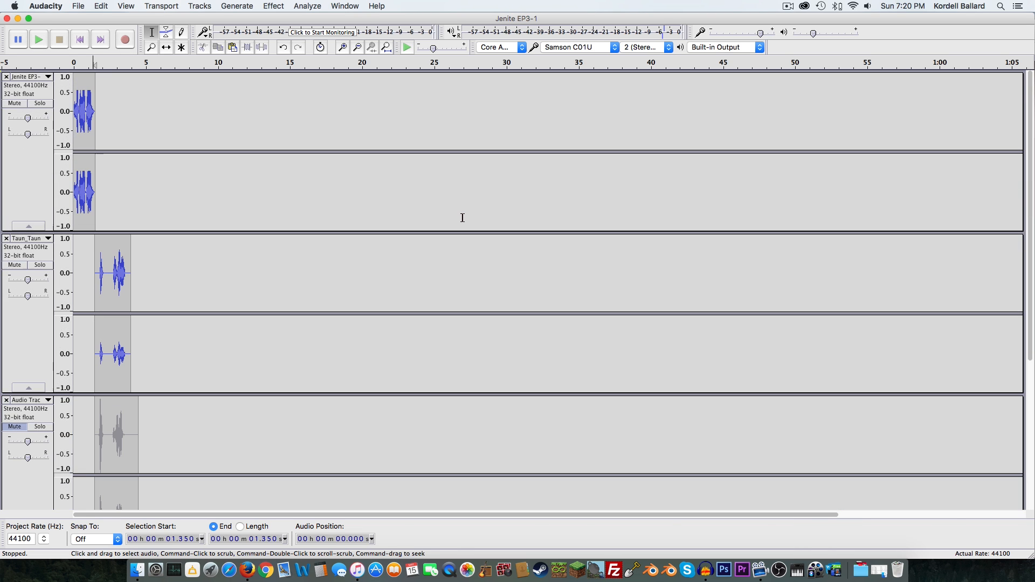